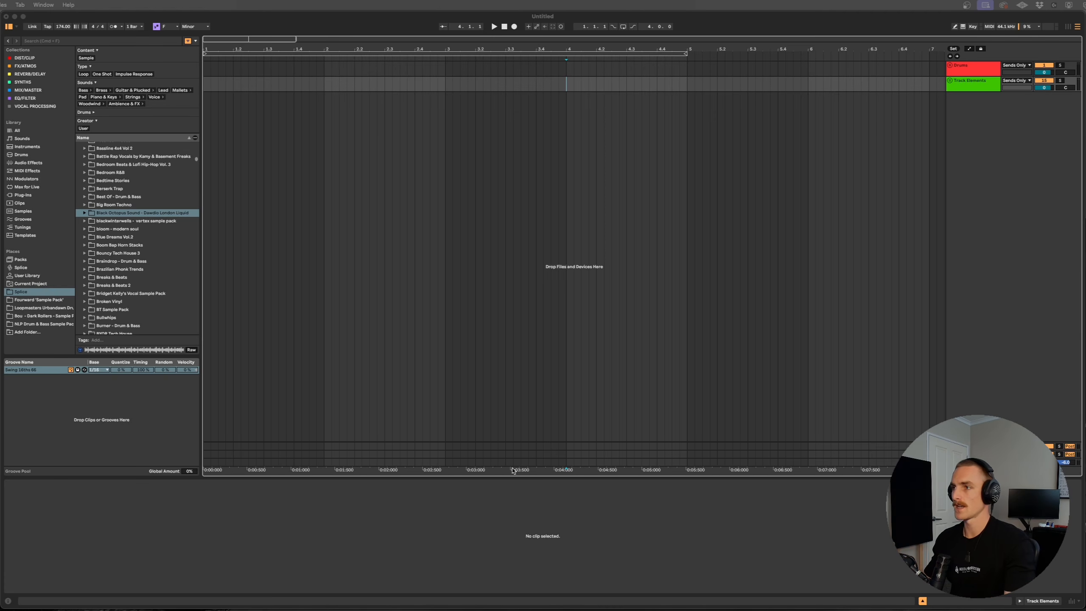
Create an empty one-bar MIDI clip at bar 1 on the 4-KickDrum track
click(325, 167)
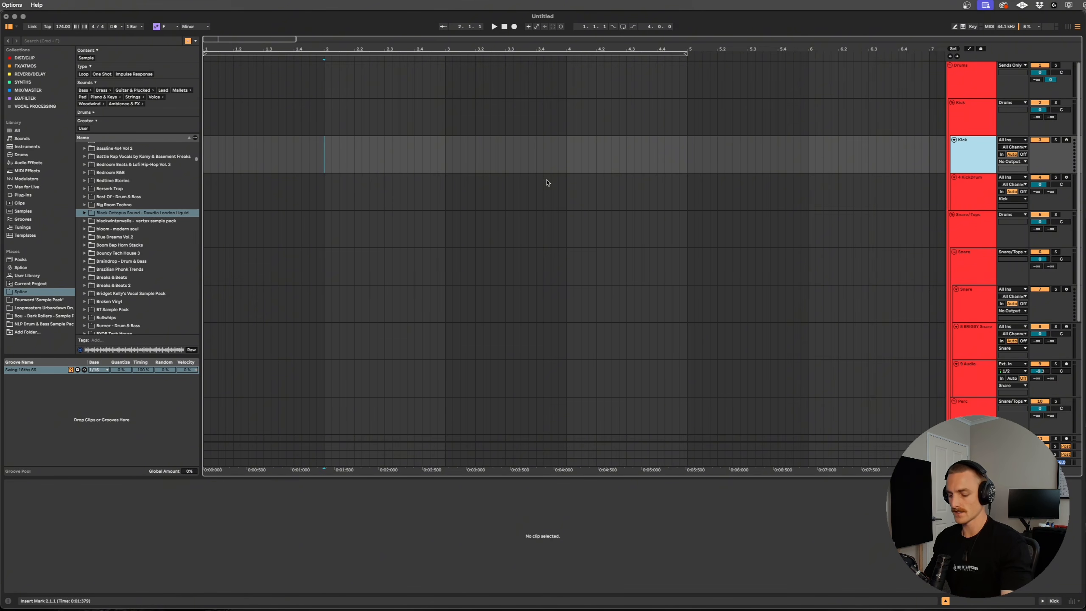
click(325, 162)
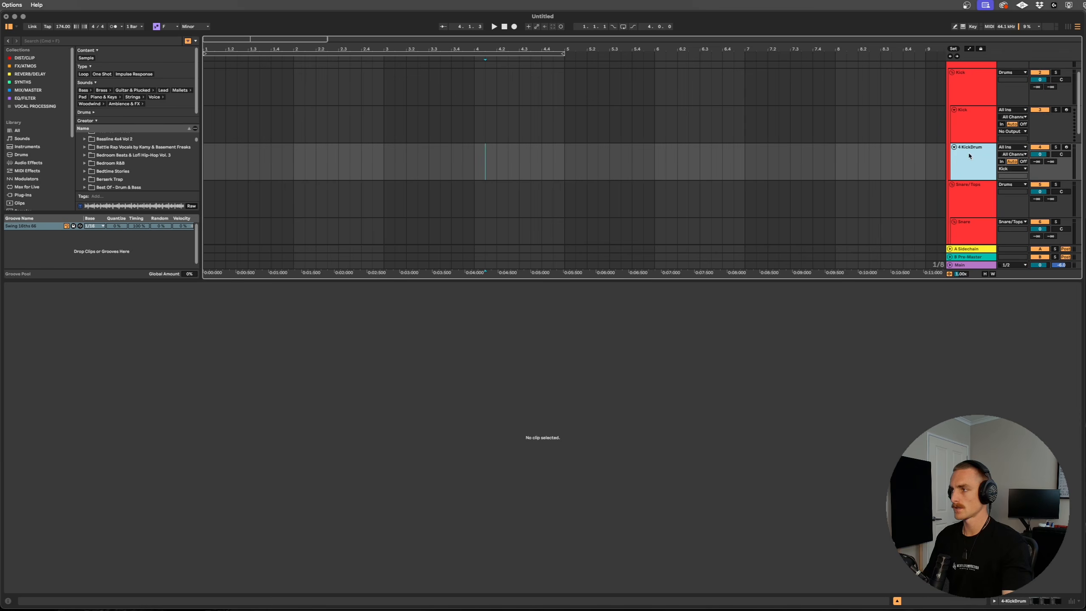
scroll(237, 166, up, 2)
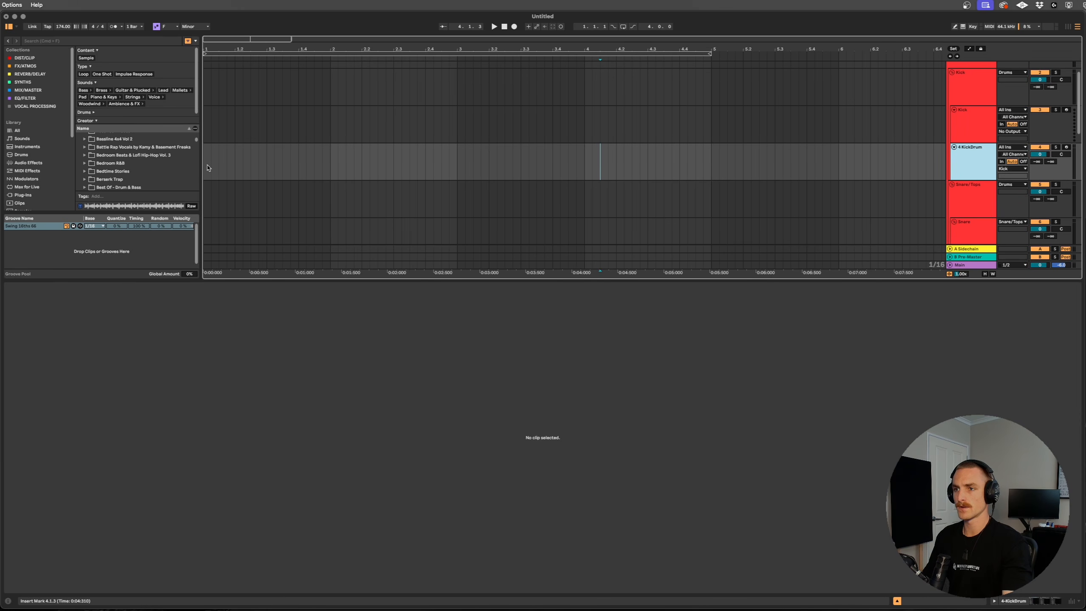
drag(205, 167, 329, 159)
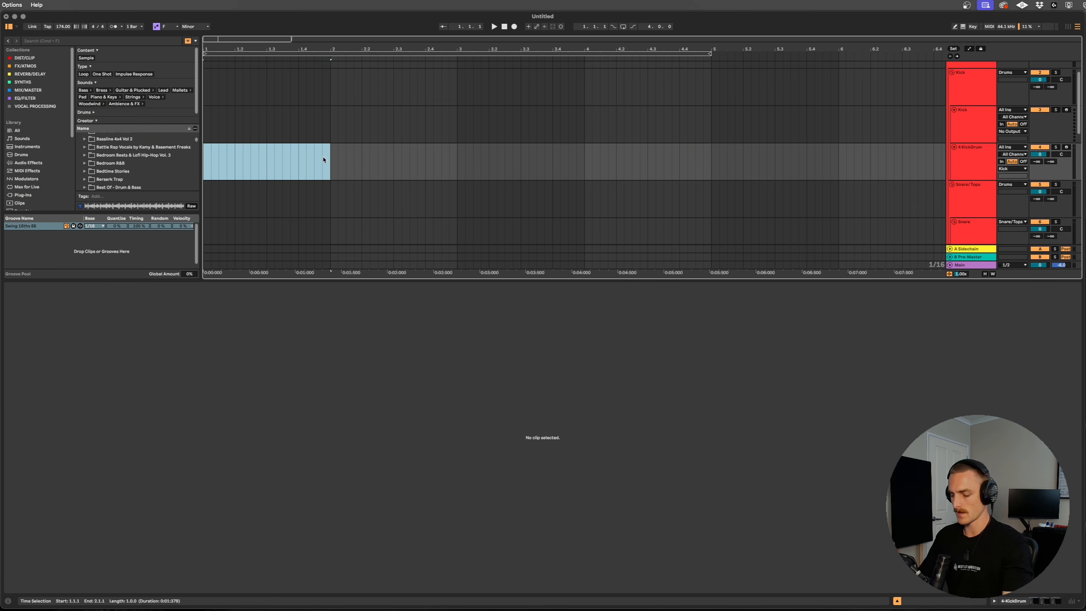
key(super+shift+m)
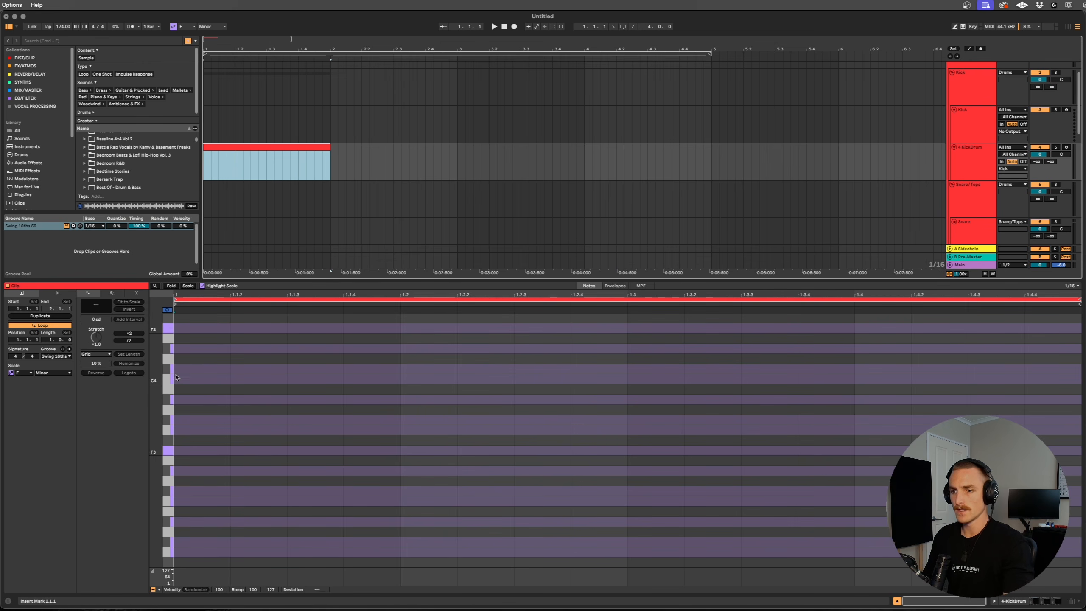
Place sixteenth-long C3 kick notes on all four beats of the one-bar clip
scroll(173, 394, down, 3)
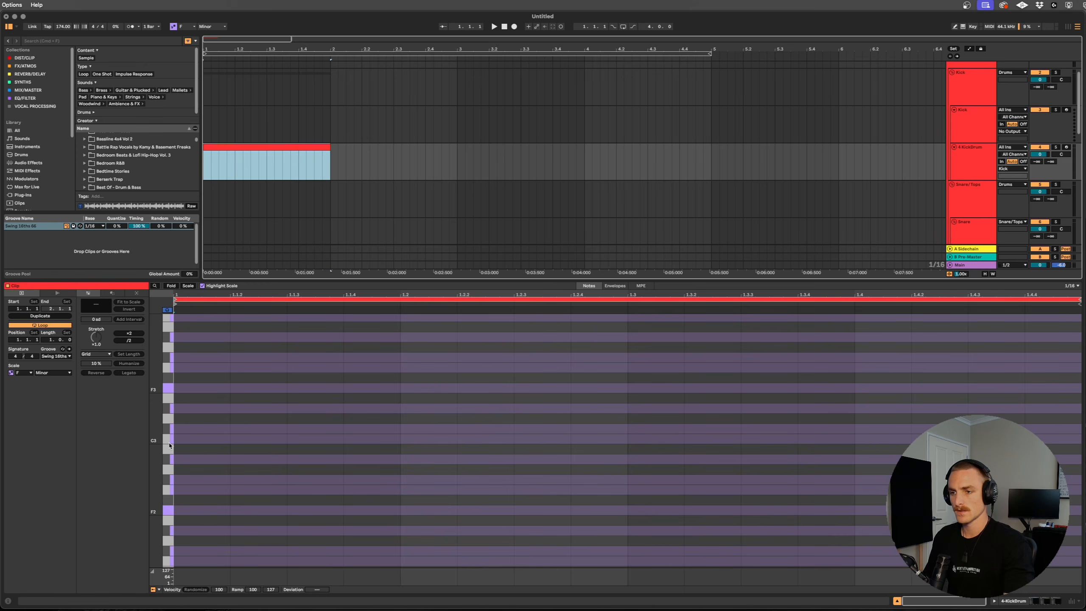
double_click(193, 440)
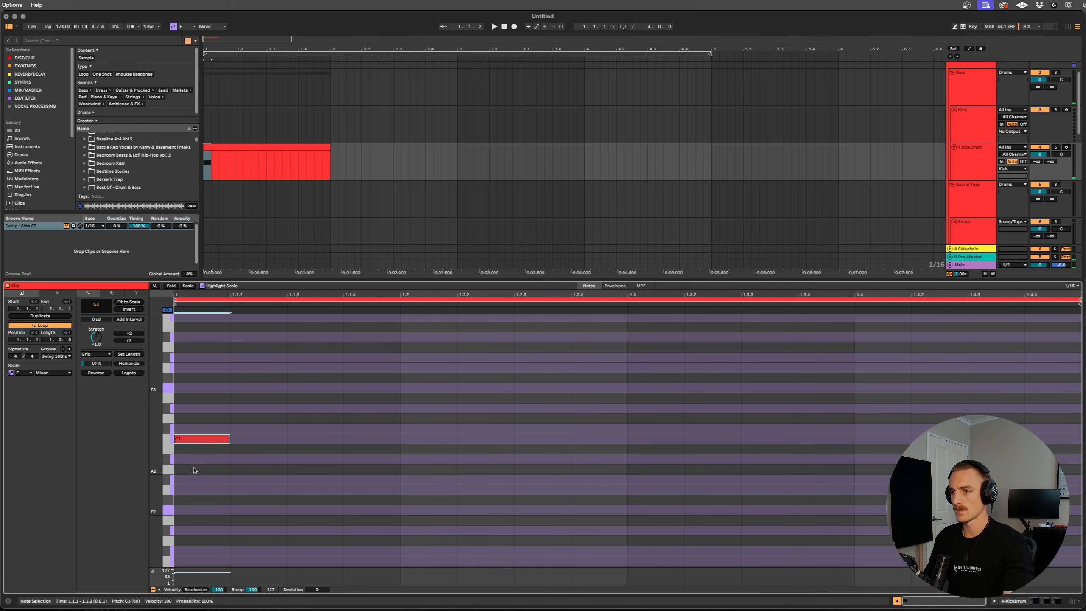
key(space)
drag(201, 439, 892, 445)
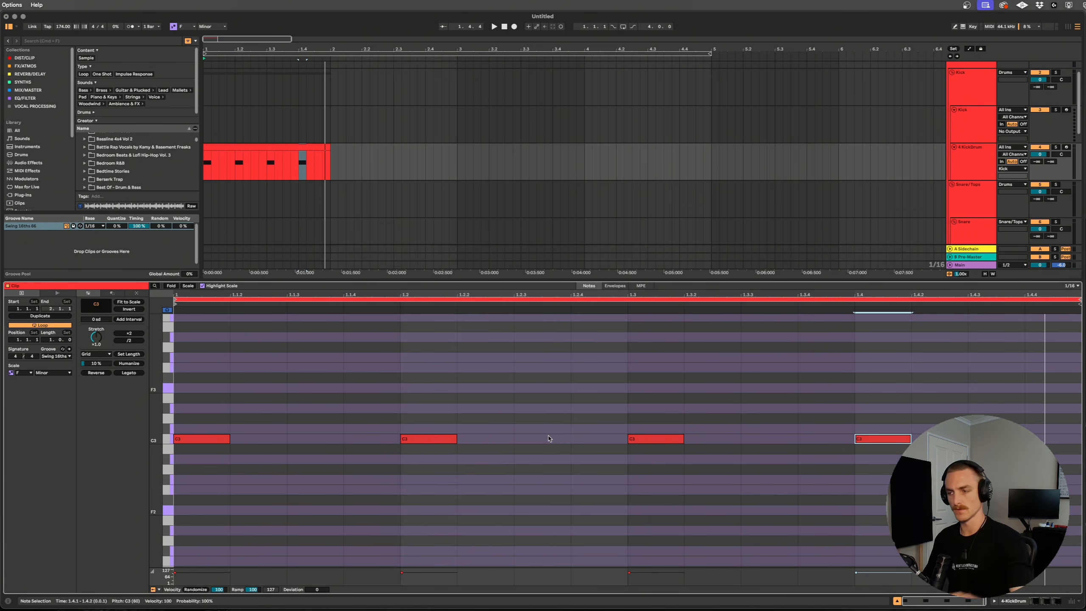
Delete the kick notes on beats 2 and 4, move the beat 3 kick to 1.3.3, and play the pattern
double_click(442, 441)
double_click(873, 438)
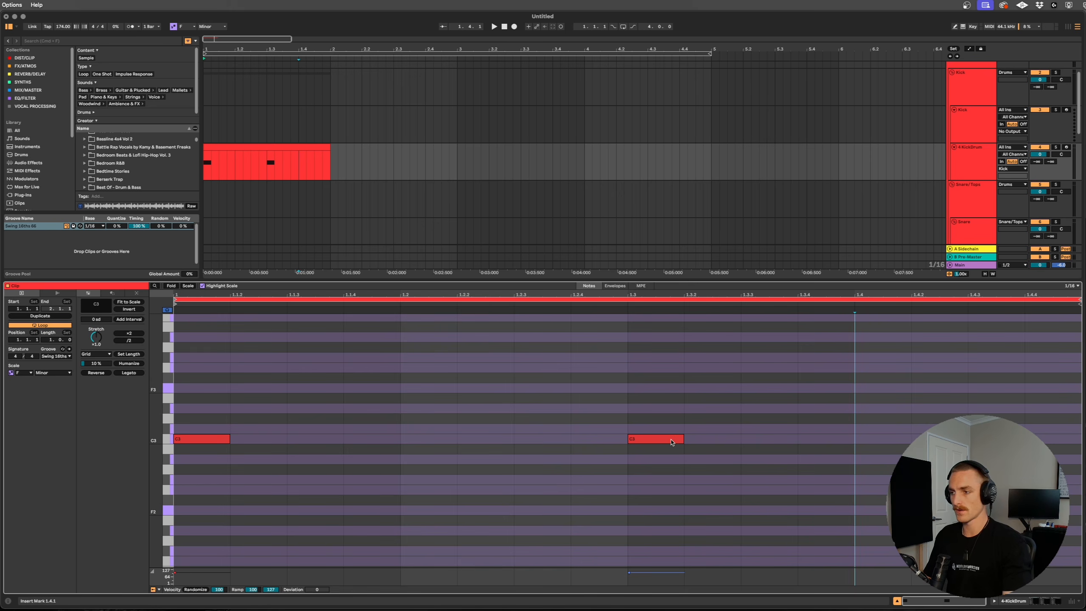
click(649, 440)
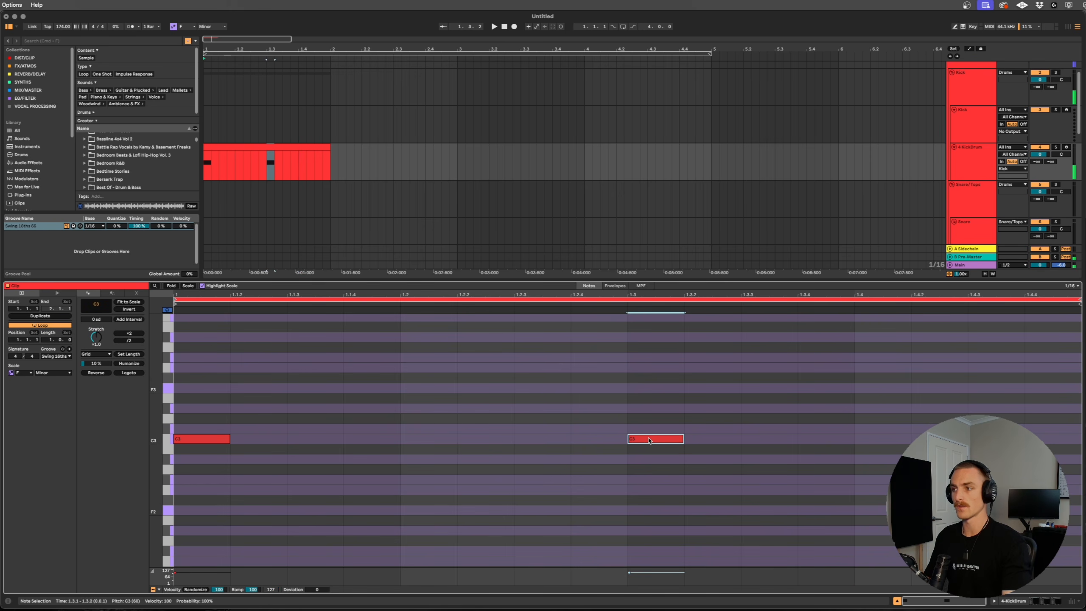
drag(648, 439, 763, 441)
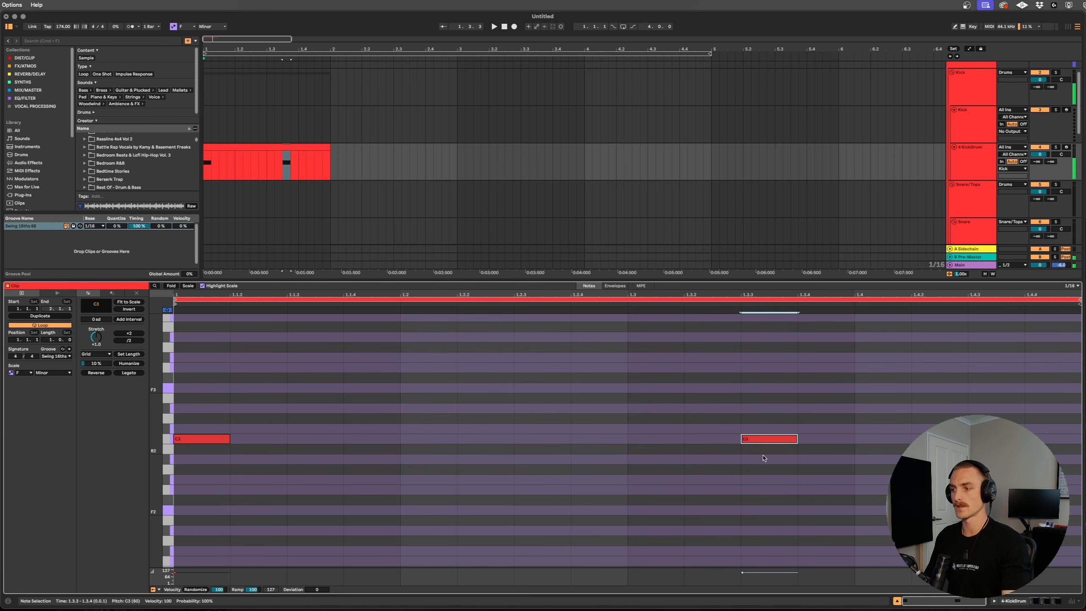
key(space)
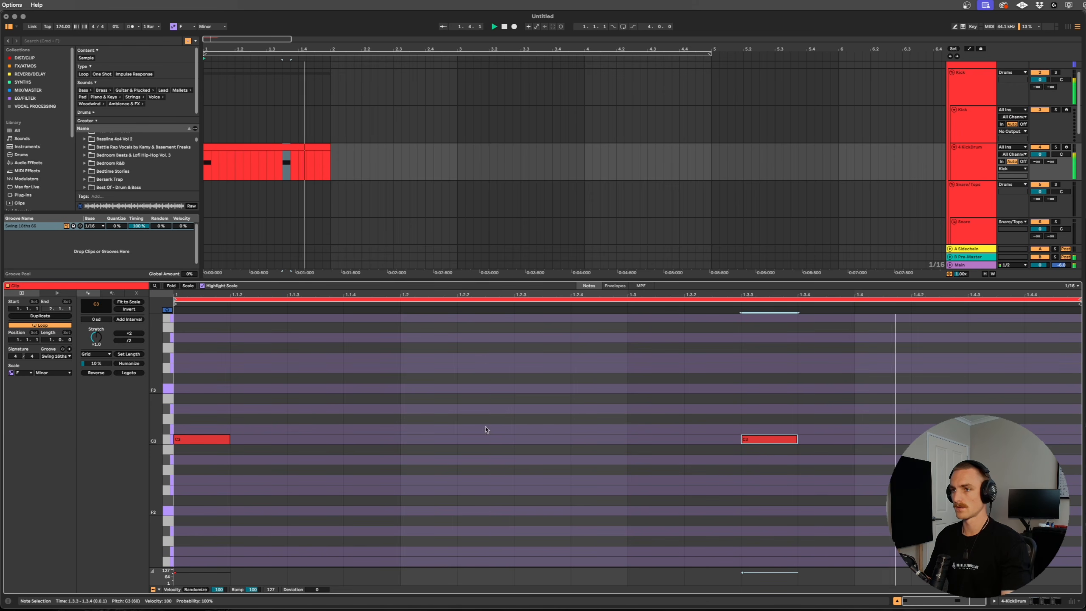
key(space)
Duplicate the one-bar kick clip three times to fill bars 1 to 4
click(298, 147)
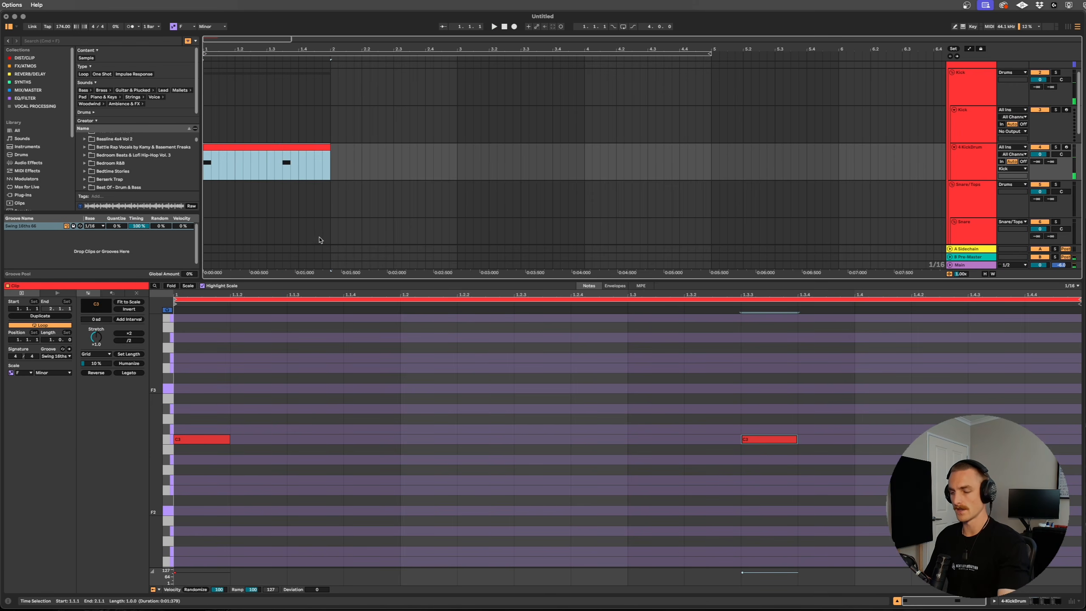
key(super+d)
key(super+d)
key(super+d)
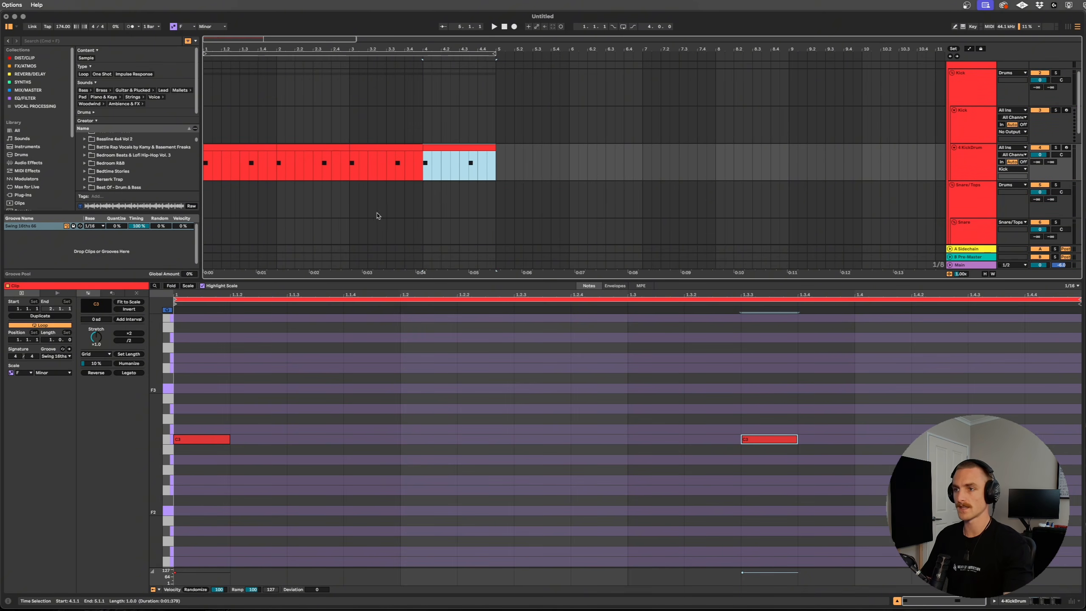
Create an empty four-bar MIDI clip from bar 1 to bar 5 on the snare MIDI track numbered 8
drag(436, 281, 447, 427)
click(472, 309)
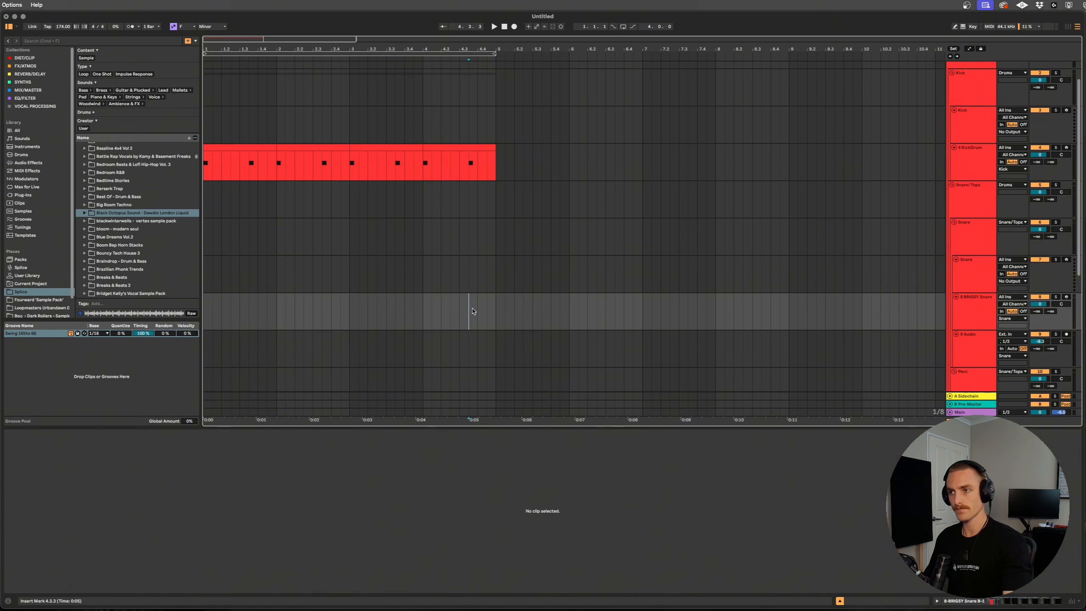
scroll(223, 261, up, 1)
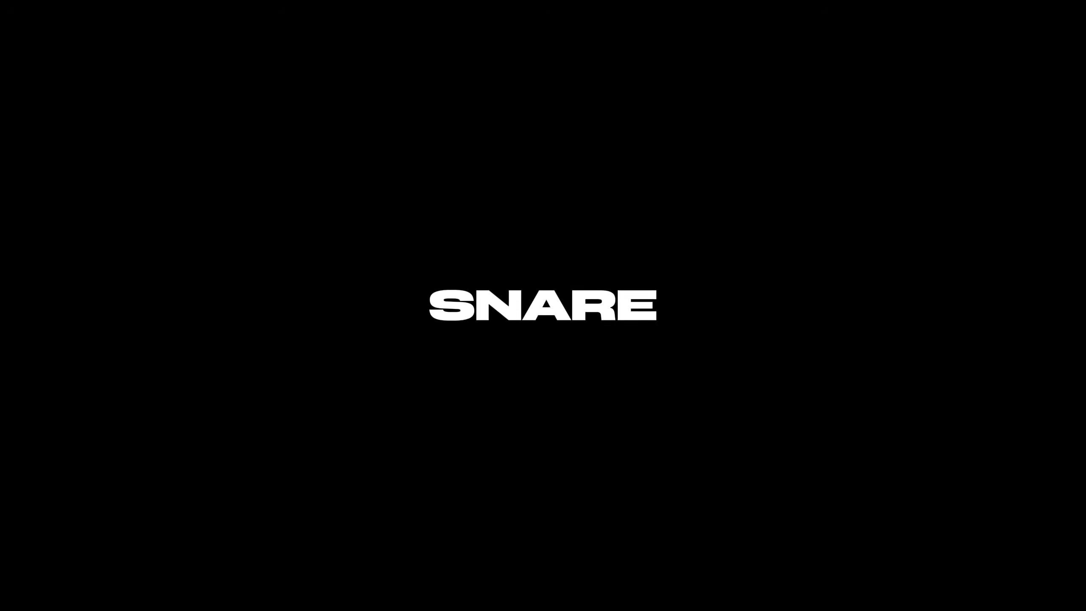
drag(511, 313, 202, 314)
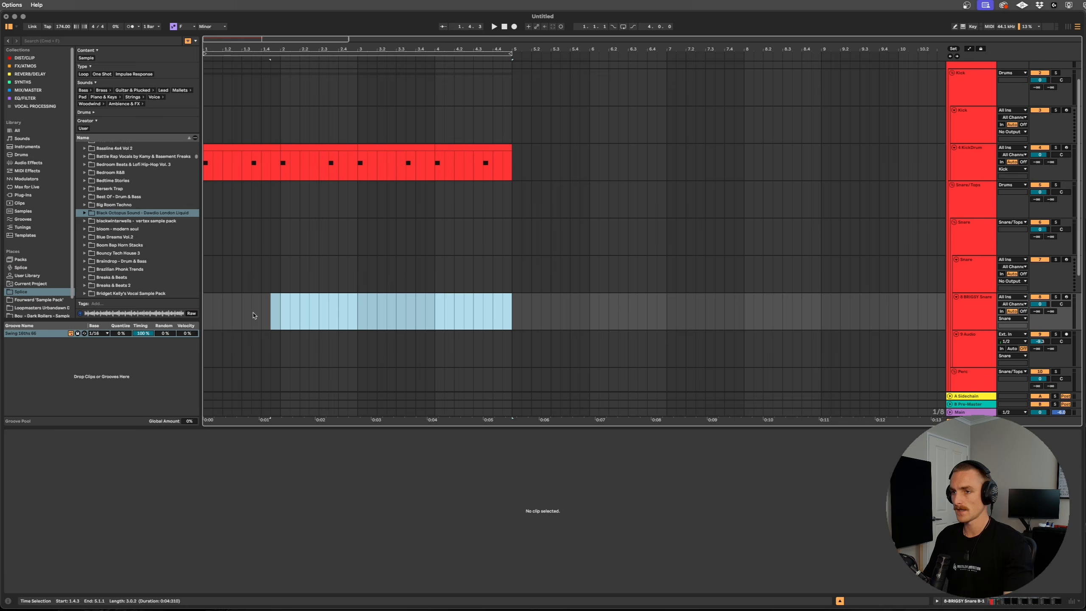
key(super+shift+m)
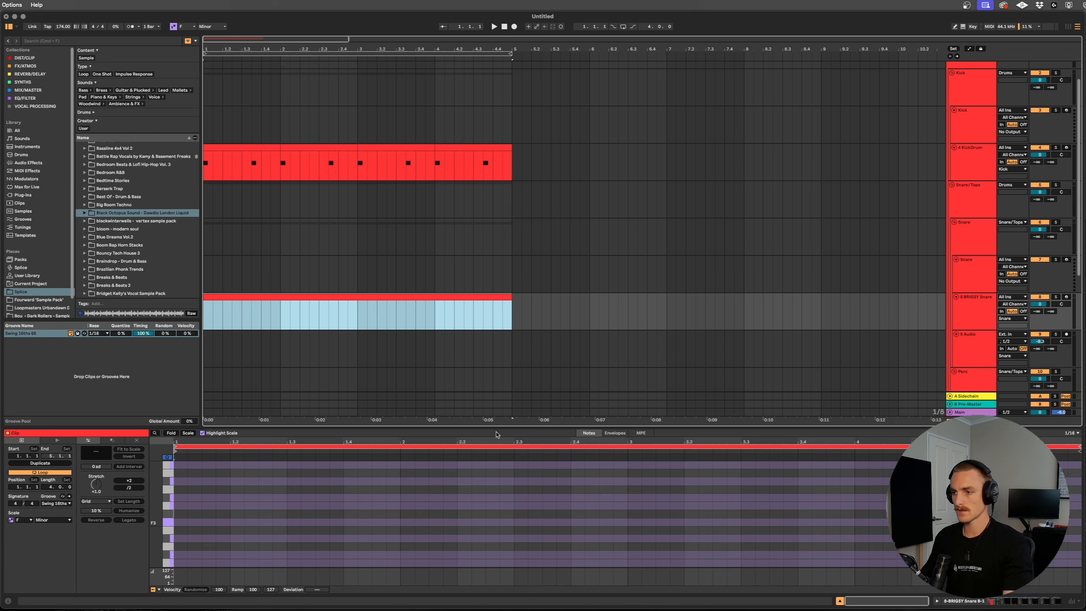
Add a one-beat C3 snare note on beat 2, repeat it on beats 2 and 4 of all four bars, and play the pattern
drag(504, 426, 517, 279)
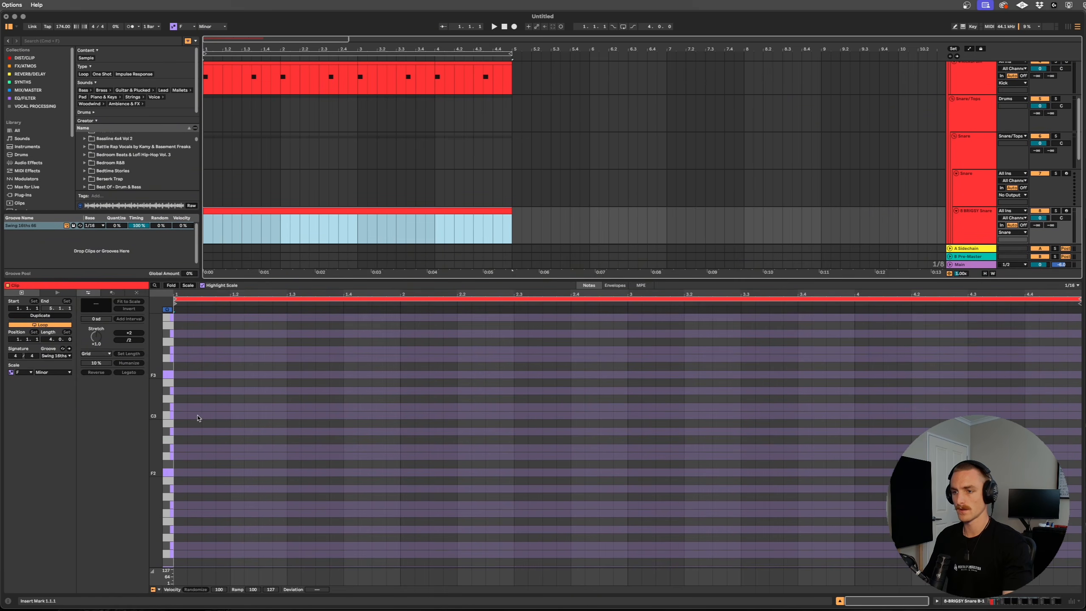
mouse_move(239, 417)
mouse_down()
mouse_move(293, 417)
mouse_move(286, 428)
mouse_up()
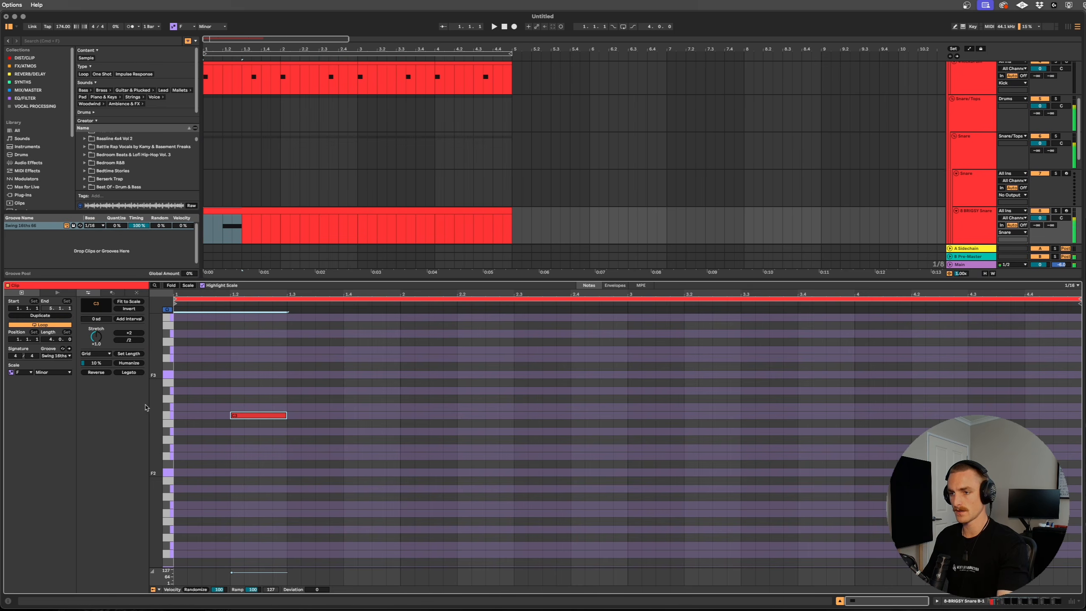
key(super+d)
key(super+d)
key(super+d)
key(super+d)
key(super+d)
key(super+d)
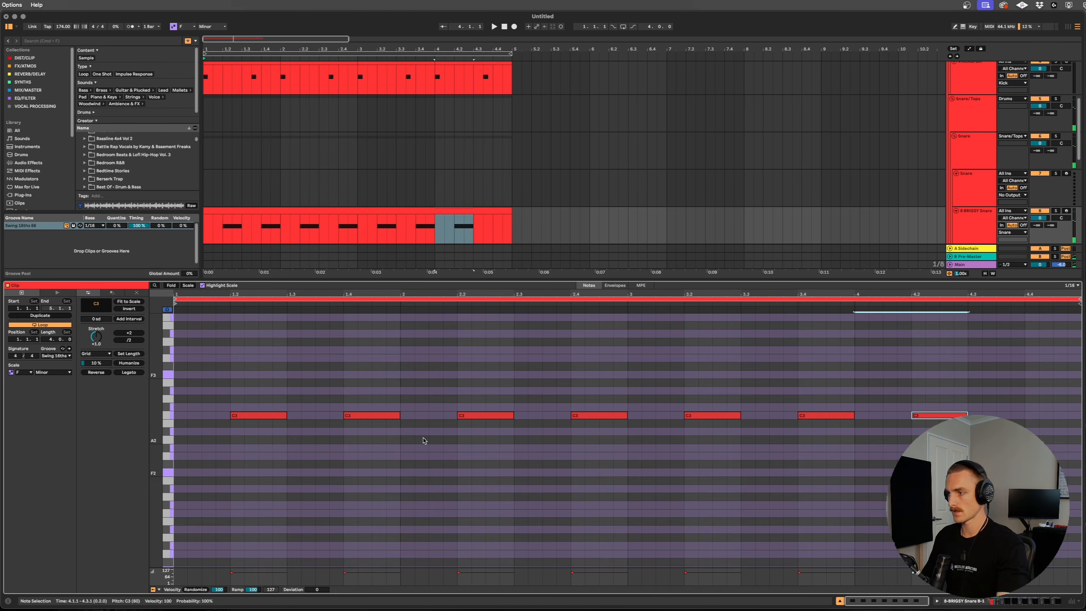
key(super+d)
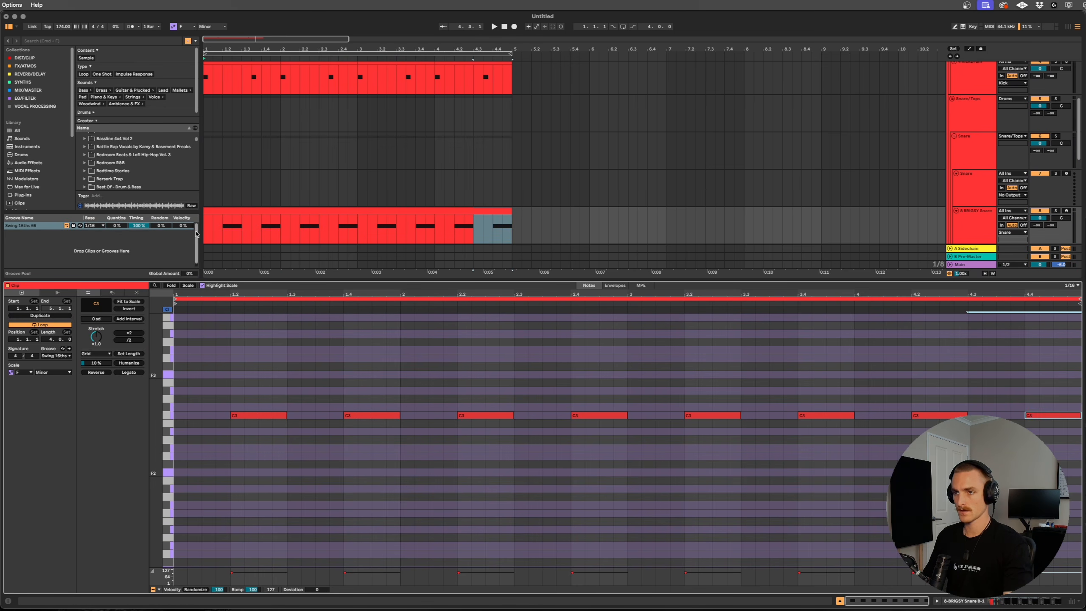
key(space)
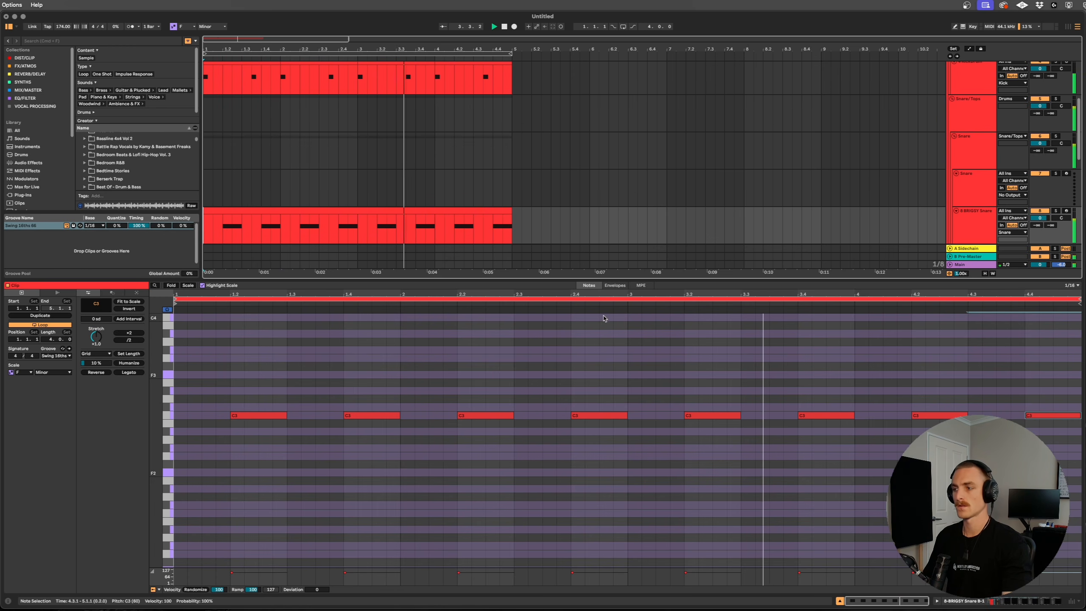
key(space)
Try removing the 1.3.3 kick note from the first one-bar kick clip
key(plus)
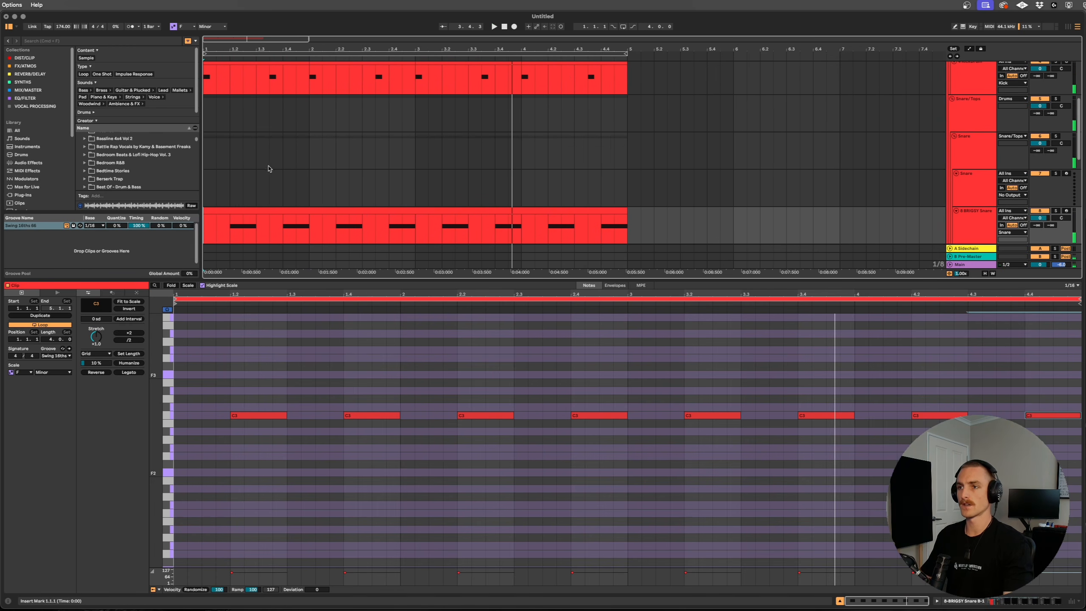
key(plus)
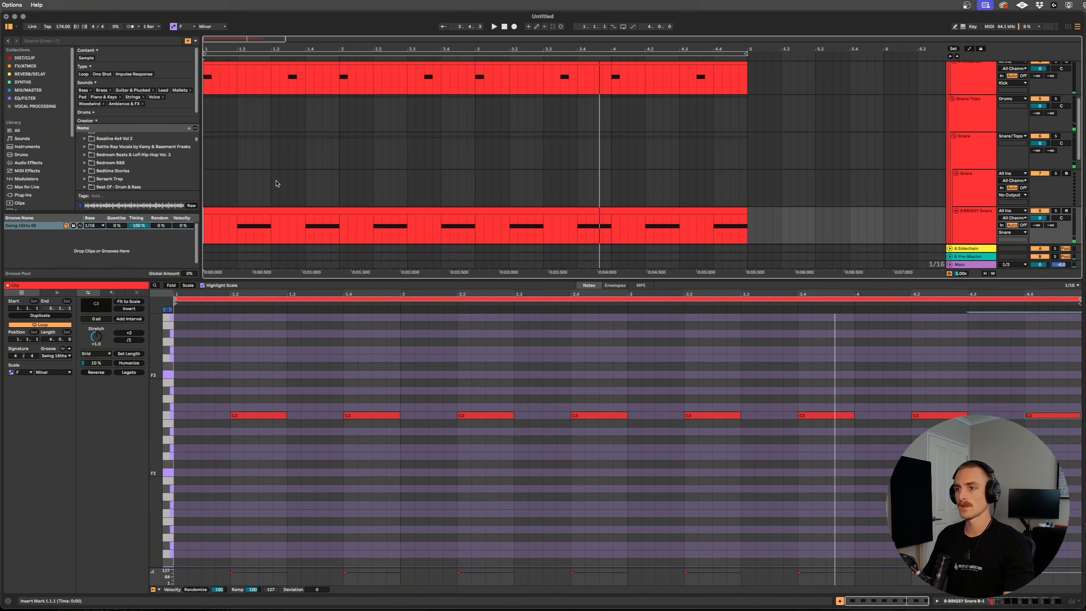
click(296, 69)
double_click(755, 440)
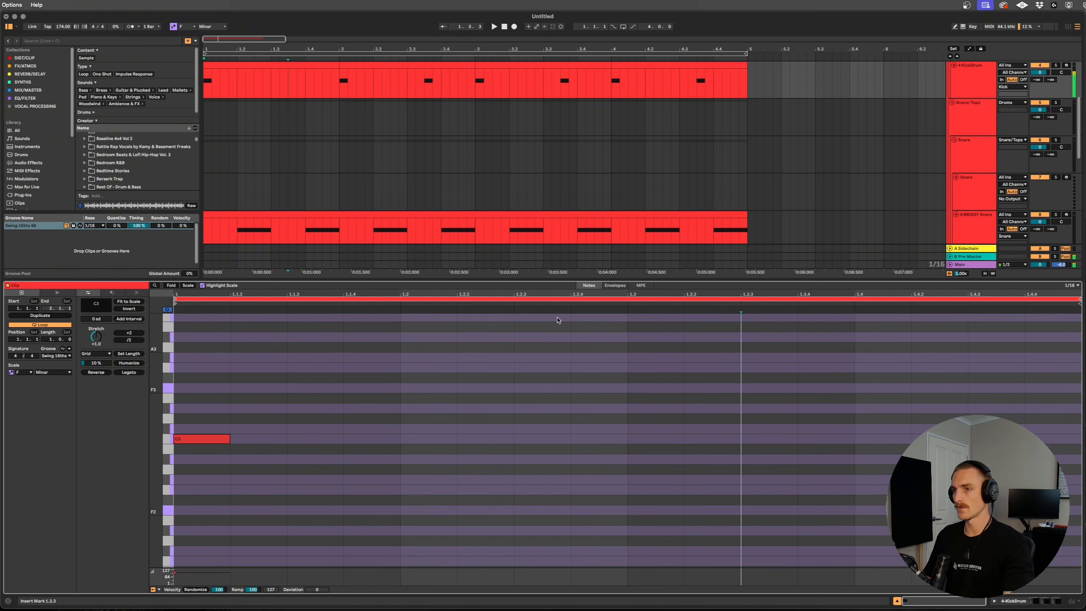
Try moving the first bar's beat 4 snare note earlier to 1.3.3 and play the variation
click(308, 215)
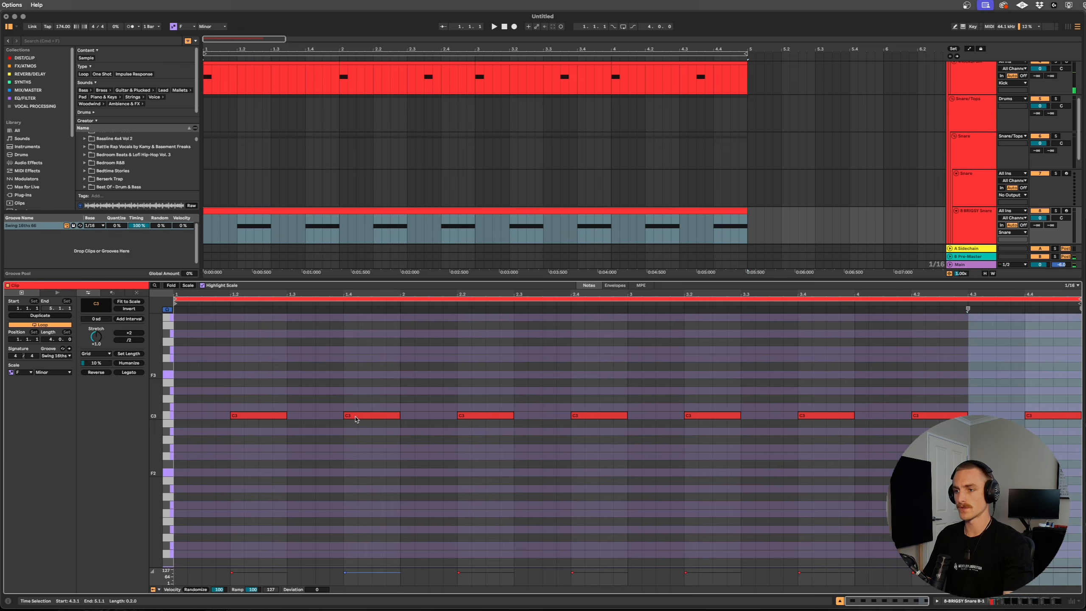
click(358, 416)
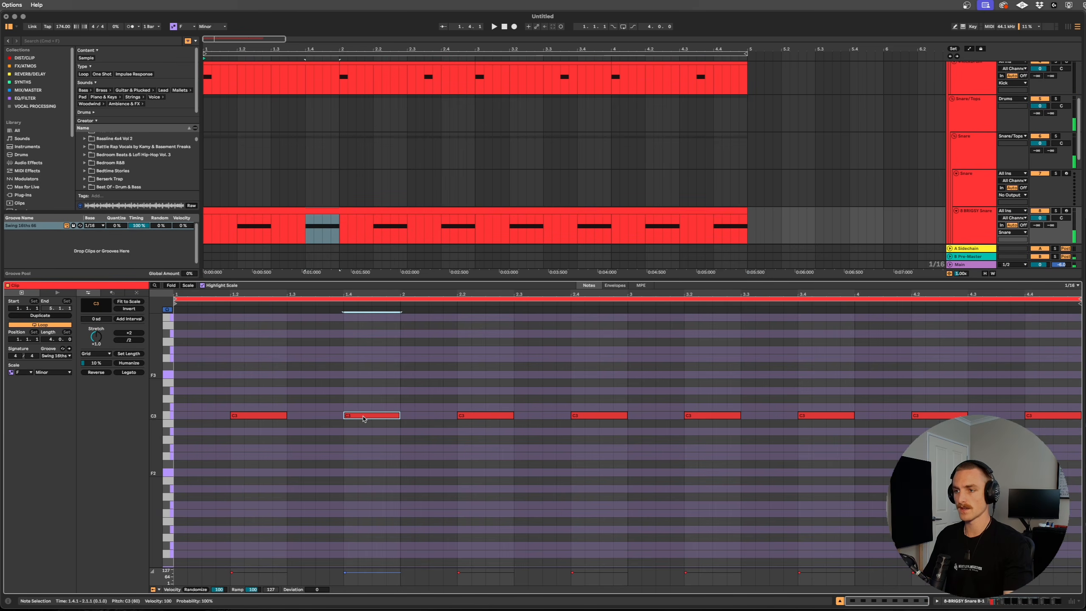
drag(364, 418, 336, 418)
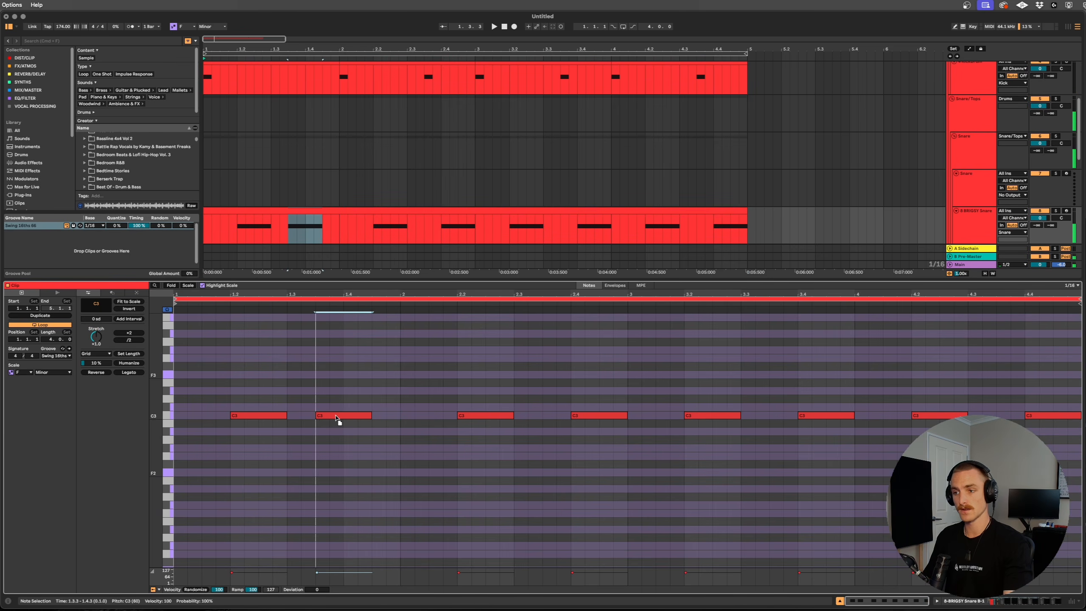
key(space)
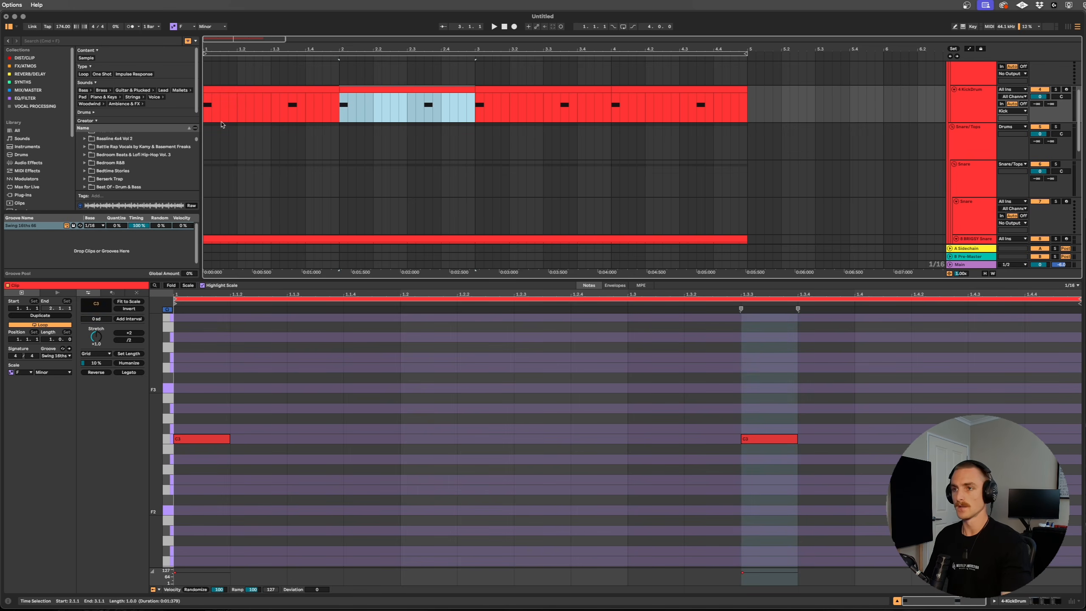
click(208, 119)
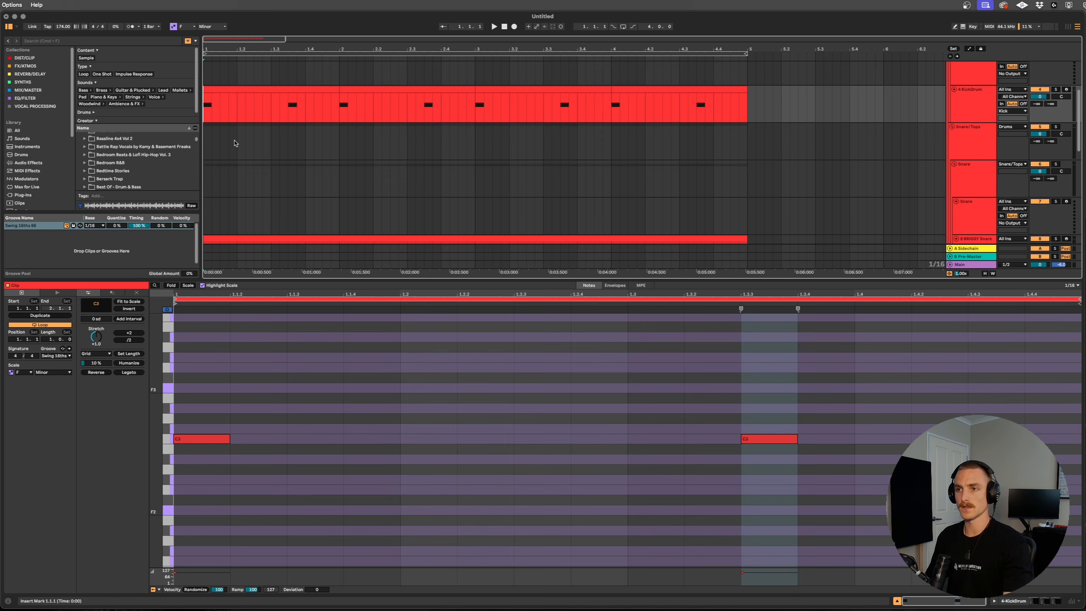
scroll(288, 114, down, 5)
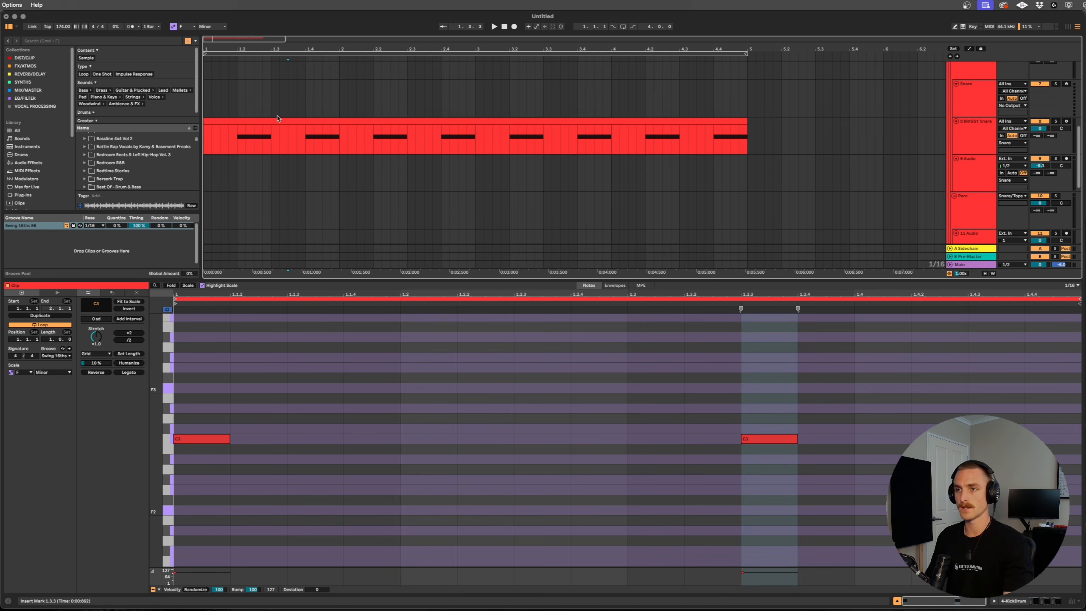
click(272, 131)
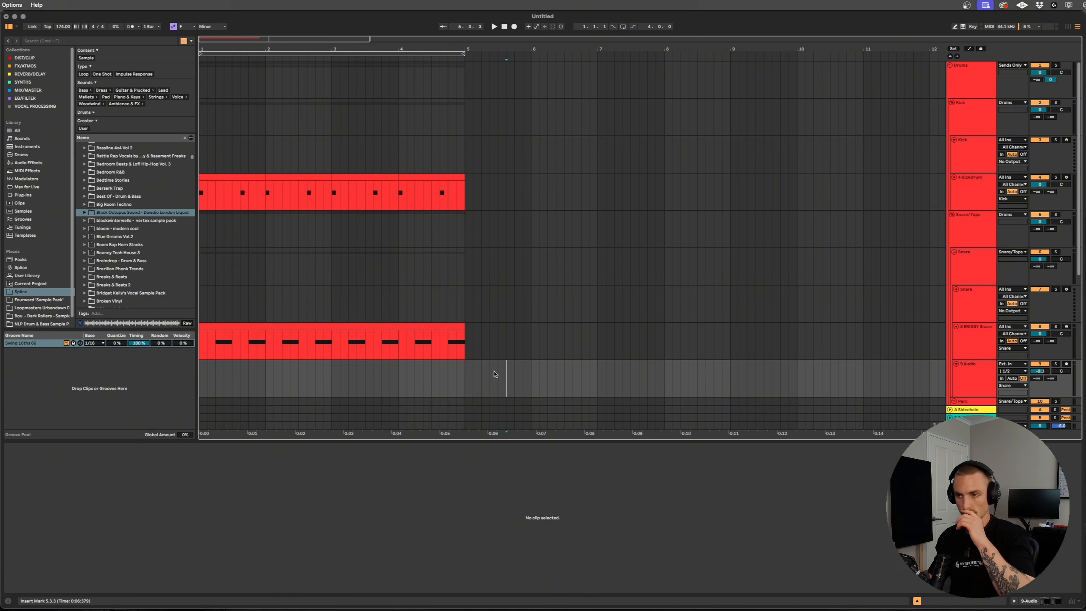
scroll(491, 372, down, 5)
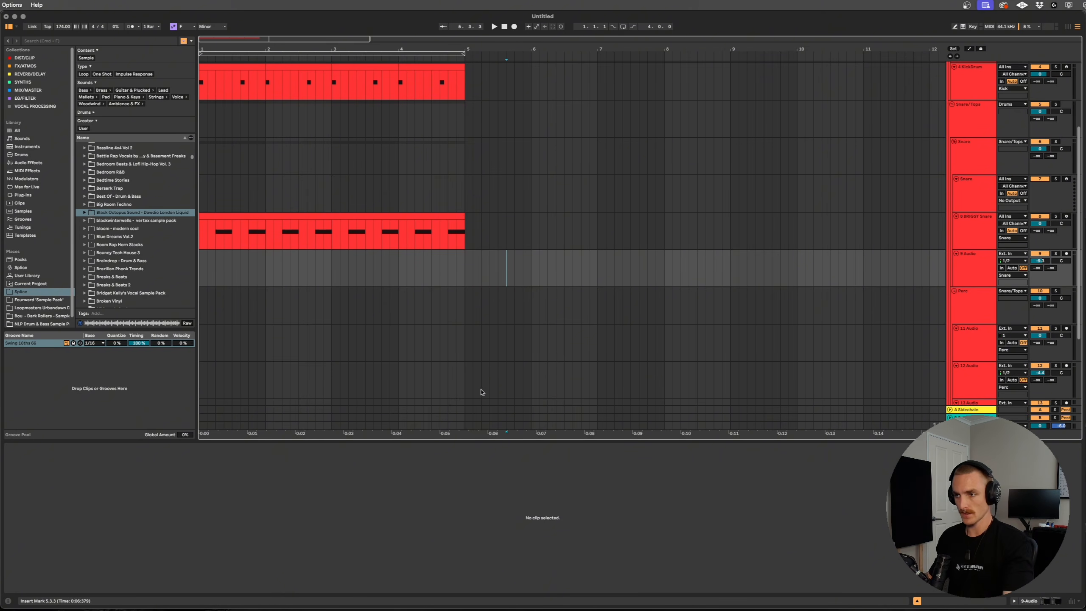
scroll(504, 335, down, 2)
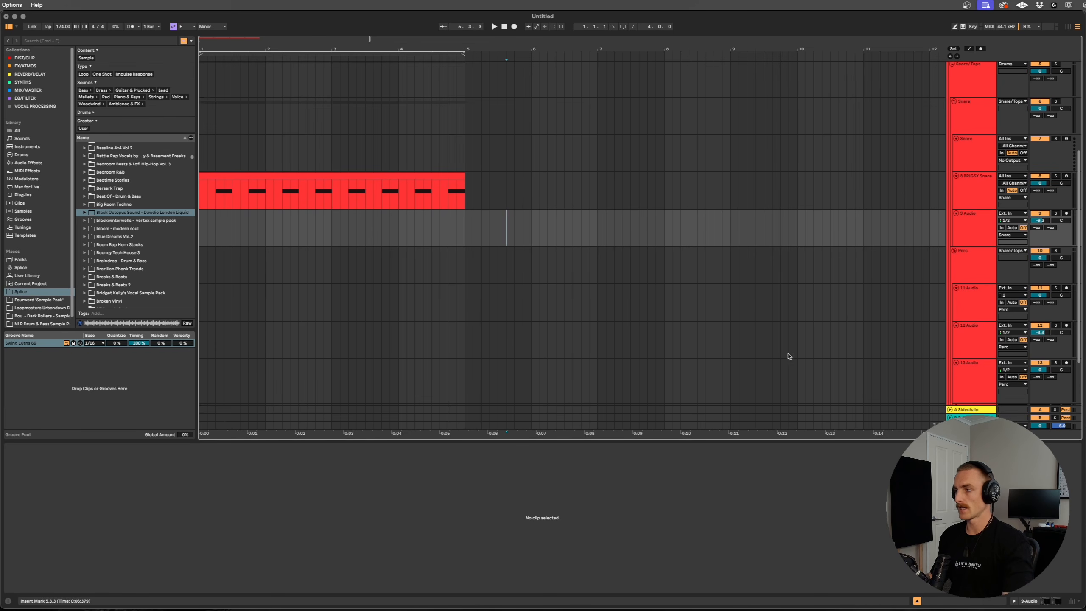
Search the User Library for "closed hat 13" and place MRO_Hat_Closed_13.wav in bar 1 on audio track 11
click(973, 303)
click(90, 43)
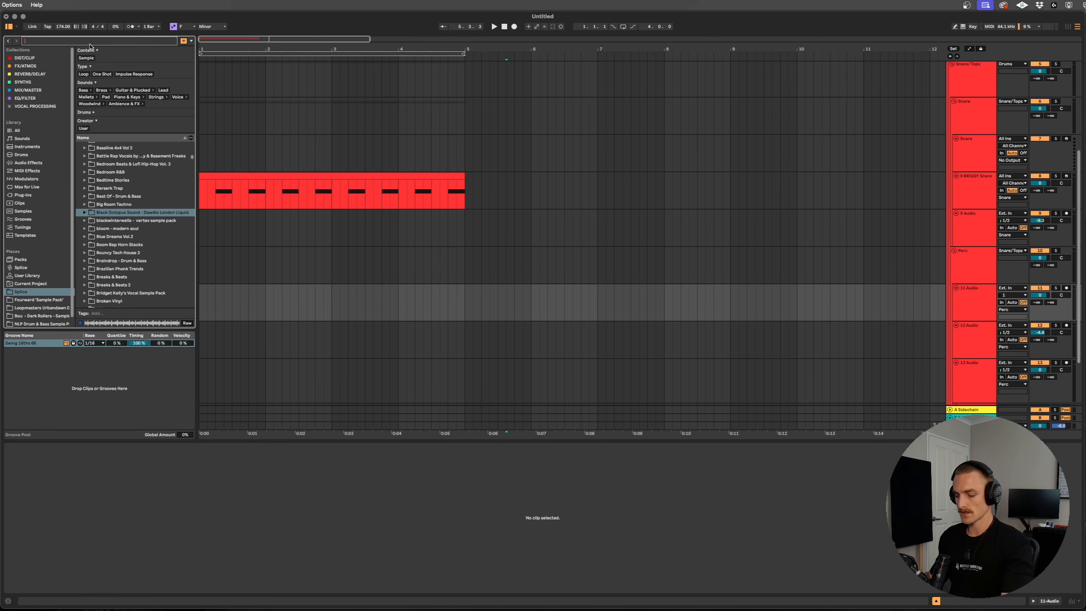
text(closed hat)
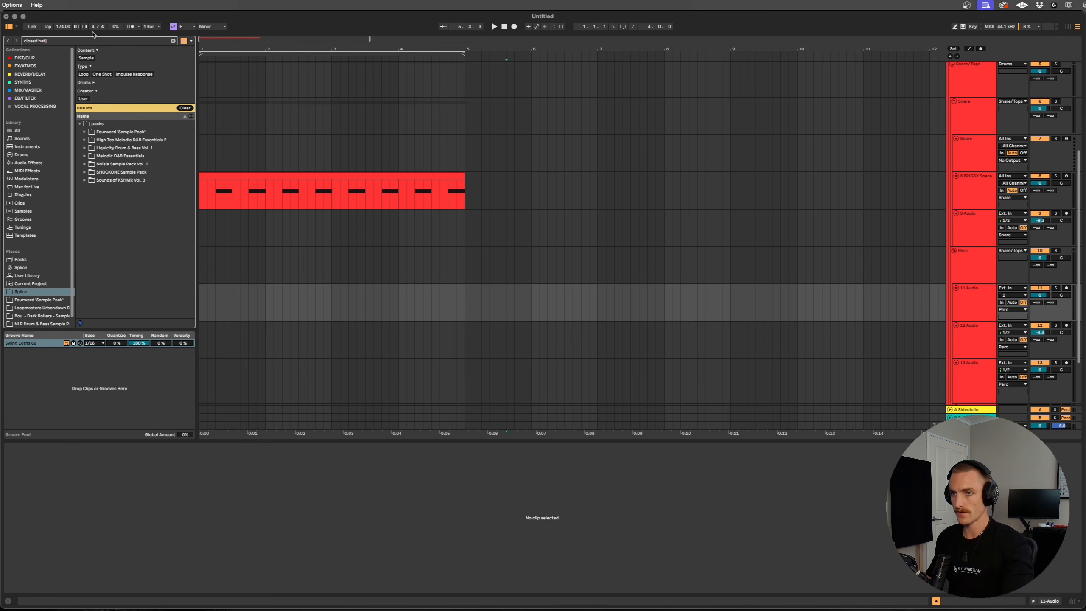
click(38, 274)
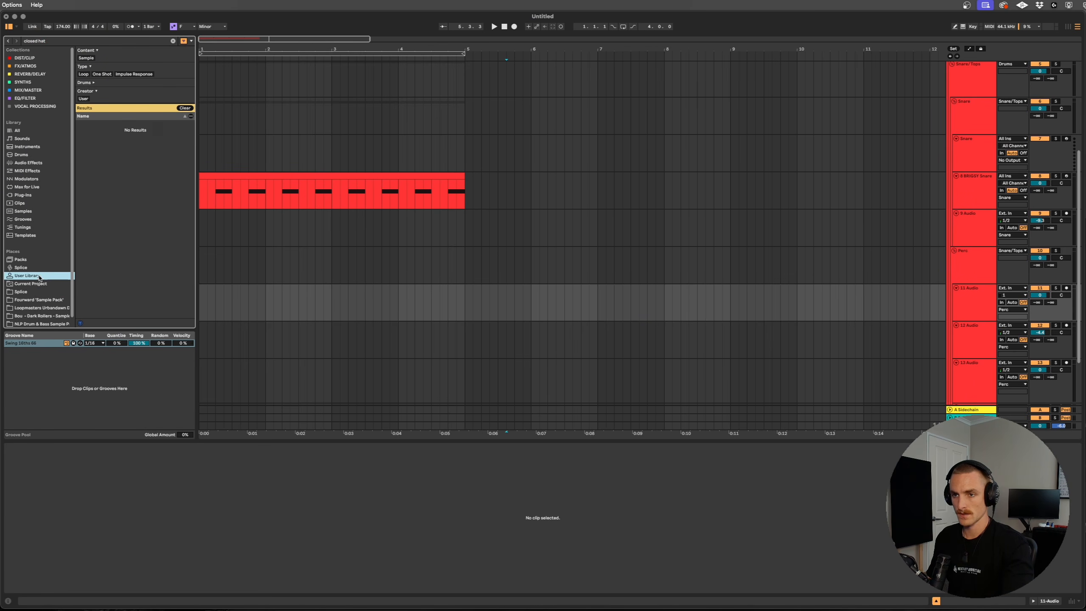
click(62, 43)
text(13)
click(91, 156)
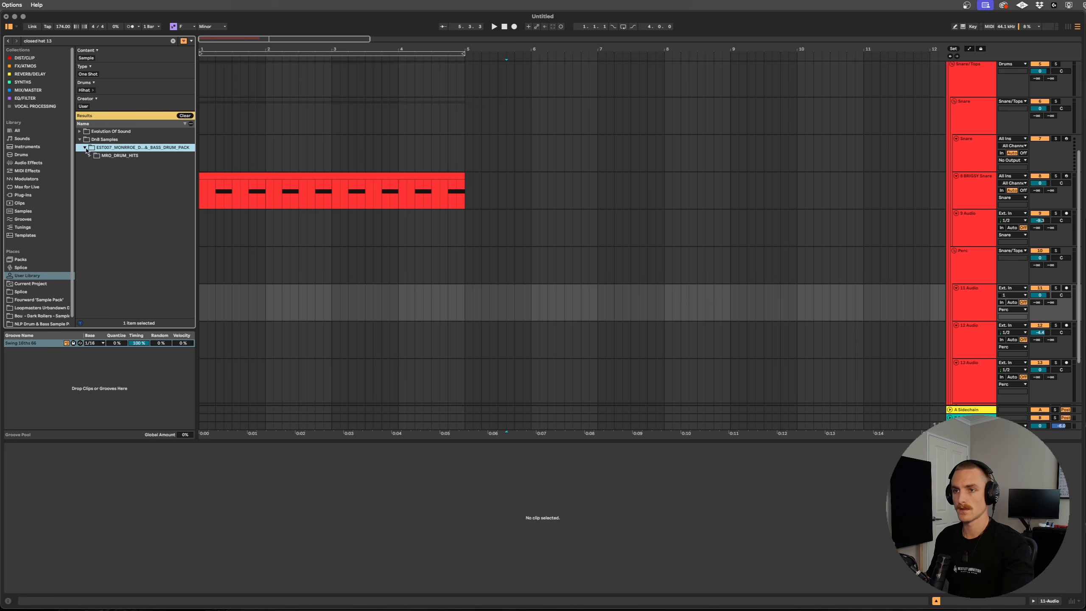
drag(118, 174, 309, 305)
key(plus)
key(plus)
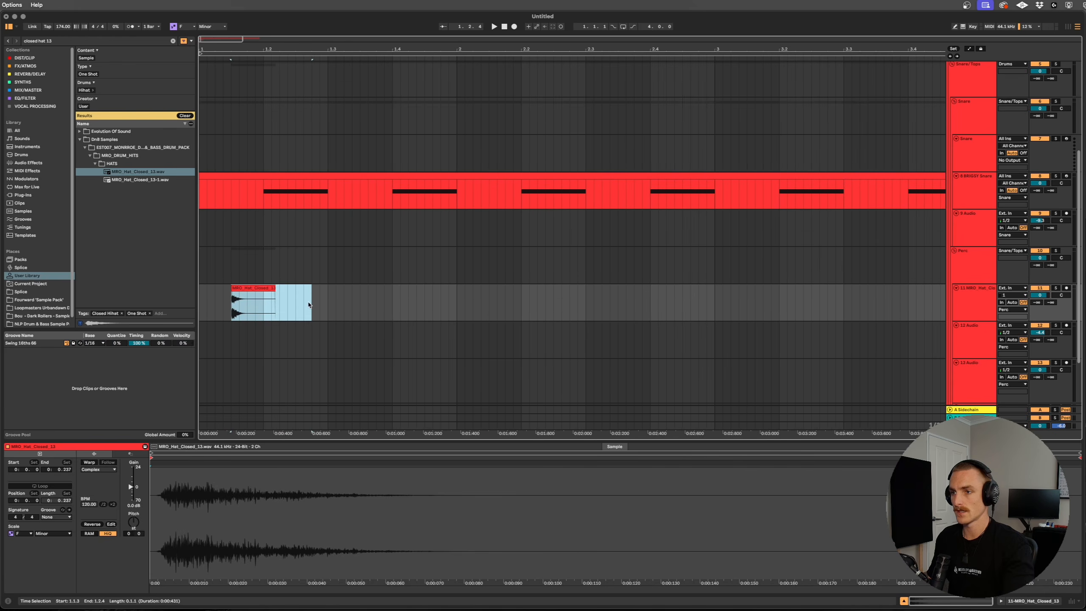
Set the arrangement grid to eighth notes and move the closed hat clip to the start of bar 1
right_click(316, 303)
click(352, 425)
click(325, 340)
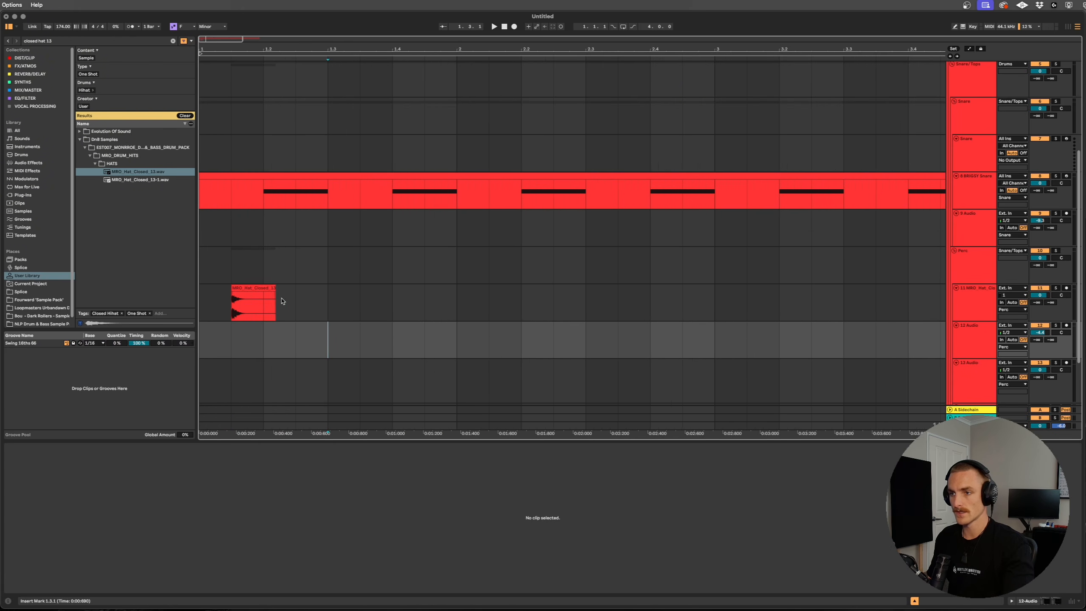
drag(273, 289, 217, 291)
click(288, 304)
Duplicate the closed hat on every eighth note until it fills all four bars, and play the pattern from the start
key(ctrl+d)
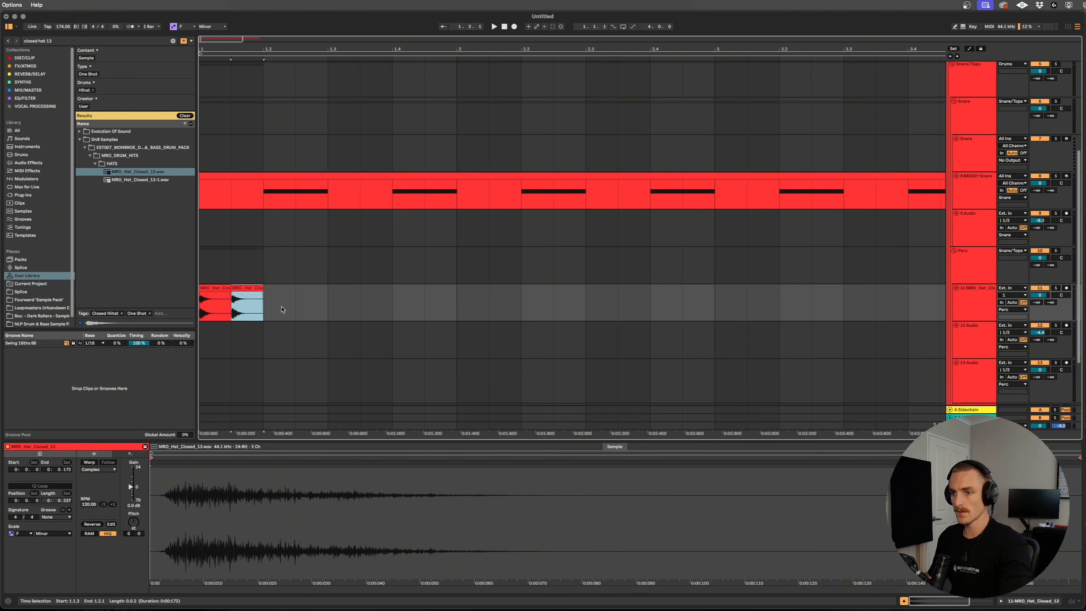
key(ctrl+d)
key(ctrl+d)
key(minus)
key(minus)
key(ctrl+d)
key(ctrl+d)
key(ctrl+d)
key(ctrl+d)
key(ctrl+d)
key(ctrl+d)
key(ctrl+d)
key(ctrl+d)
key(ctrl+d)
key(ctrl+d)
key(ctrl+d)
key(ctrl+d)
key(ctrl+d)
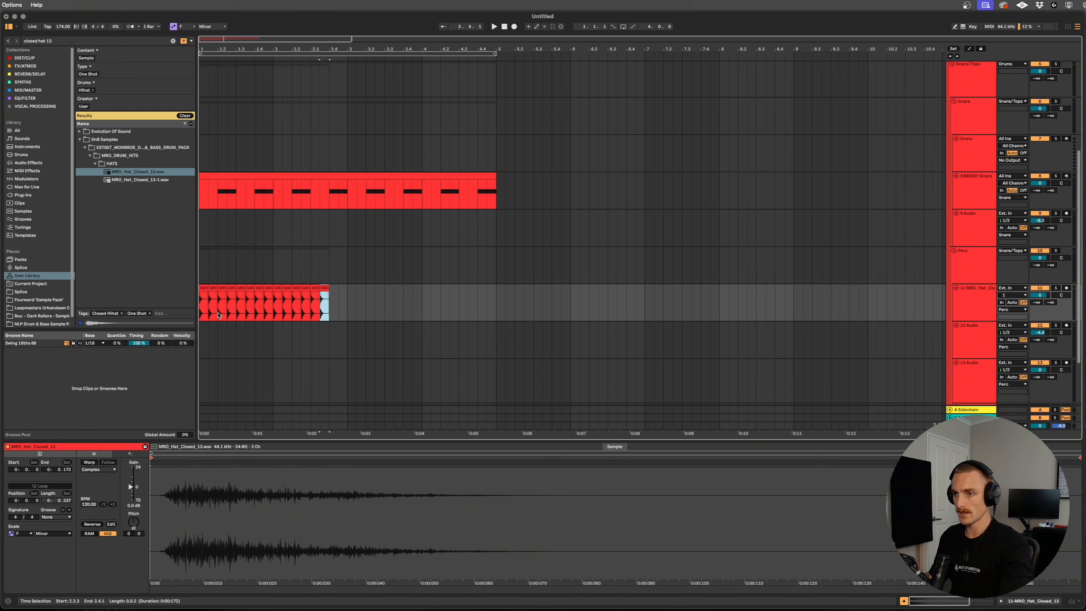
key(ctrl+d)
key(ctrl+d)
key(ctrl+d)
key(ctrl+d)
key(ctrl+d)
key(ctrl+d)
key(ctrl+d)
key(ctrl+d)
key(ctrl+d)
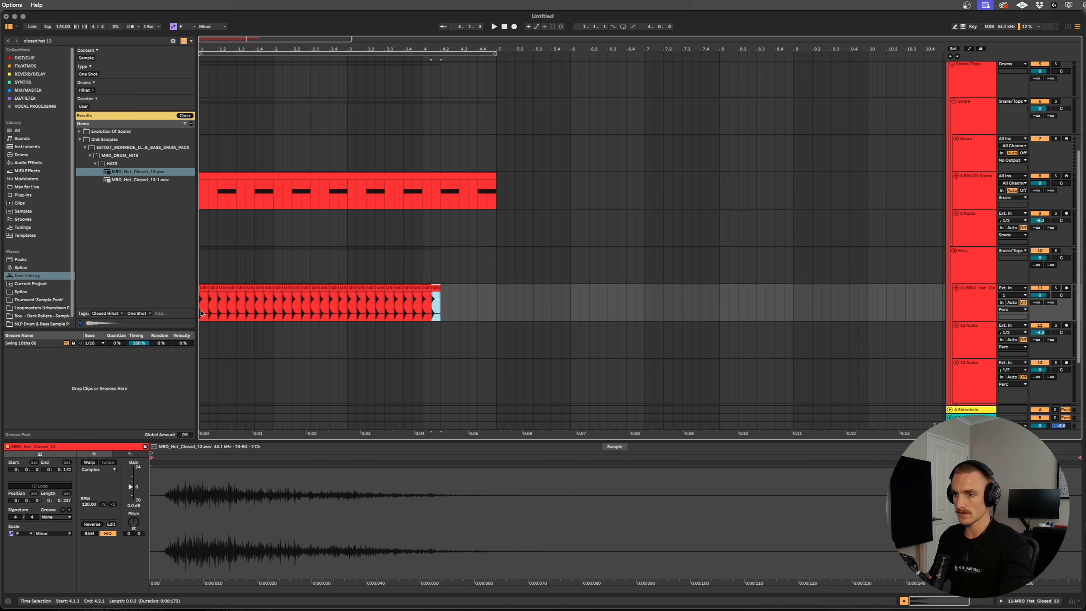
key(ctrl+d)
key(ctrl+d)
key(ctrl+d)
key(ctrl+d)
key(ctrl+d)
key(ctrl+d)
click(201, 313)
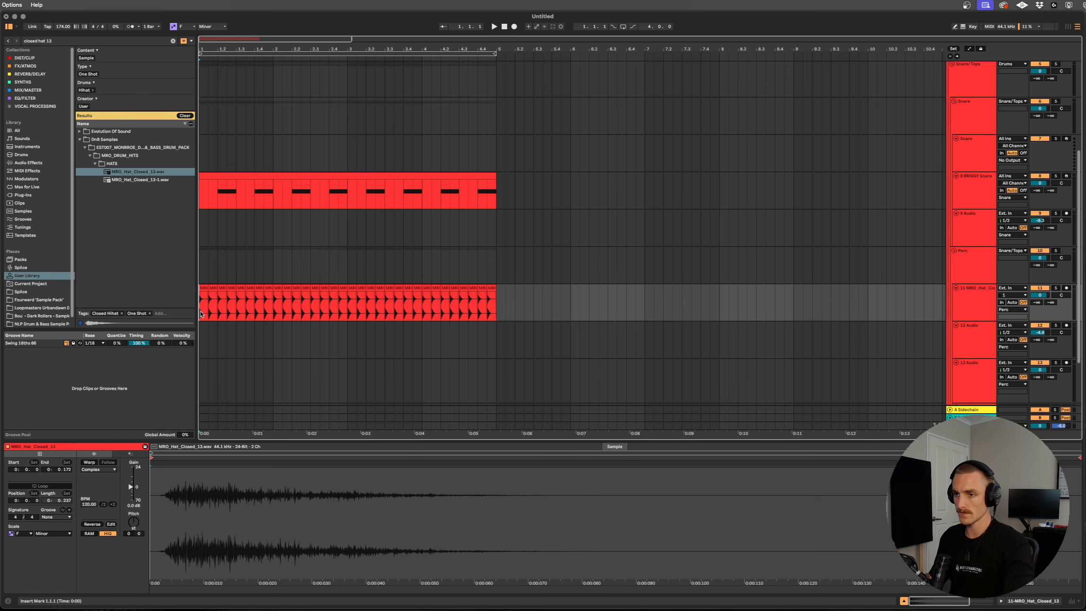
key(space)
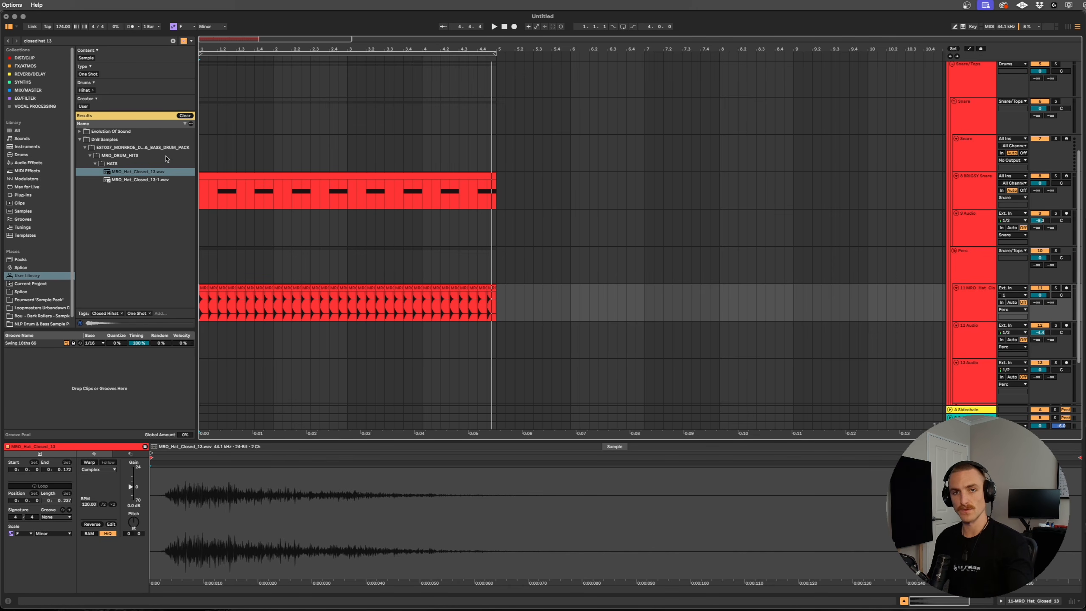
Clear the sample search and delete the closed hats at 1.1.1 and 1.2.1
click(173, 41)
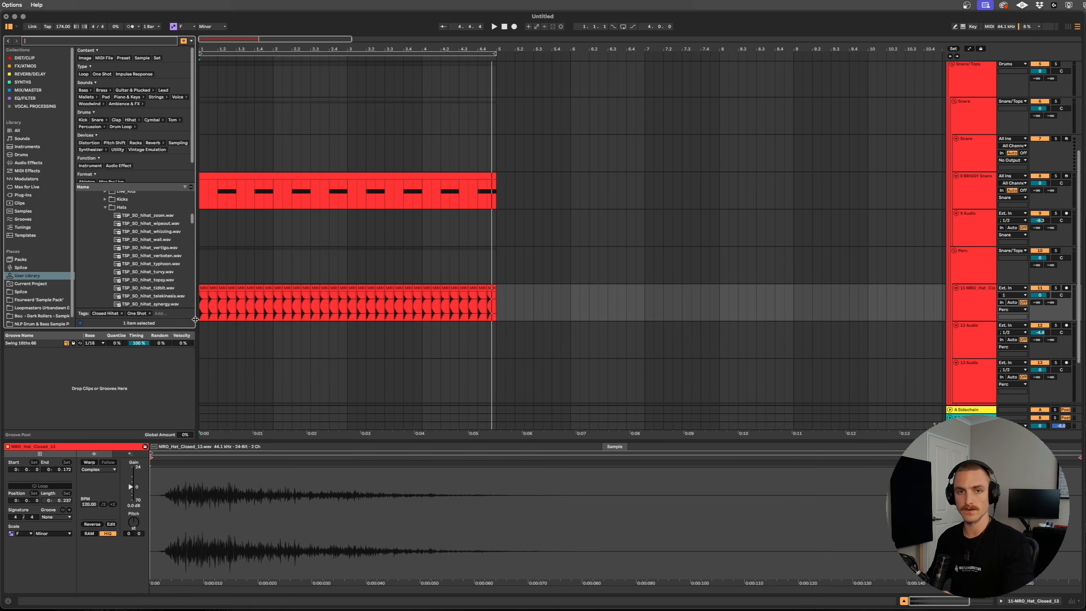
scroll(203, 319, up, 5)
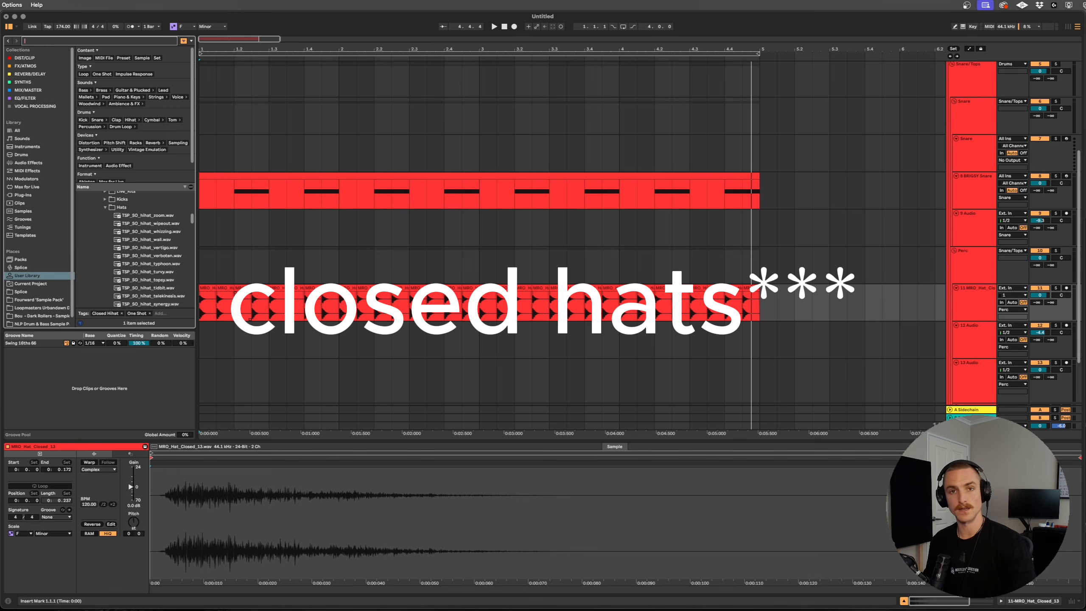
scroll(226, 299, up, 3)
scroll(211, 260, down, 2)
scroll(213, 263, up, 3)
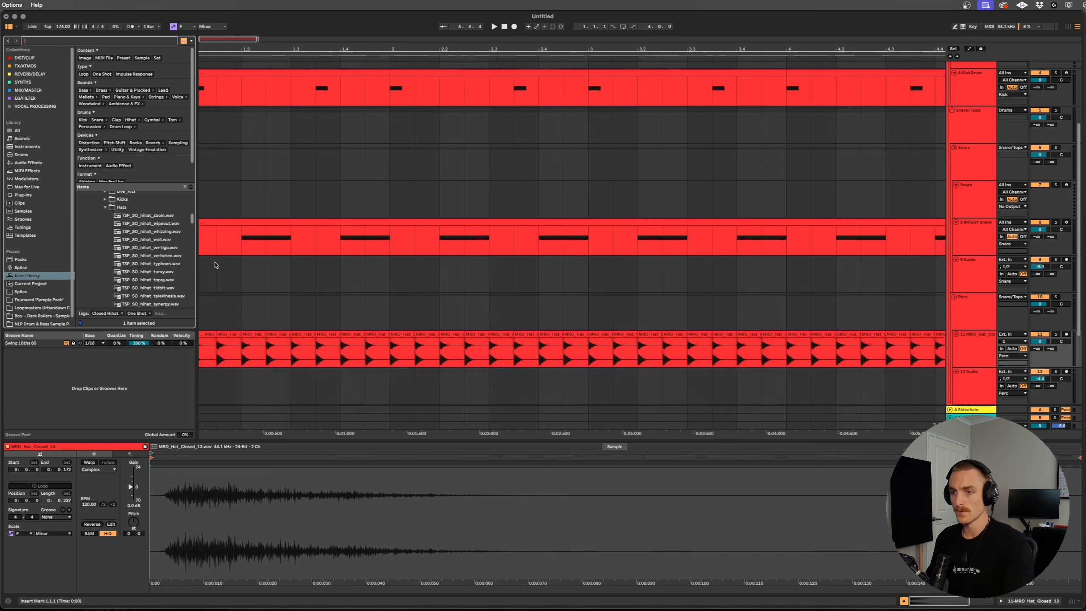
scroll(213, 264, left, 1)
click(210, 336)
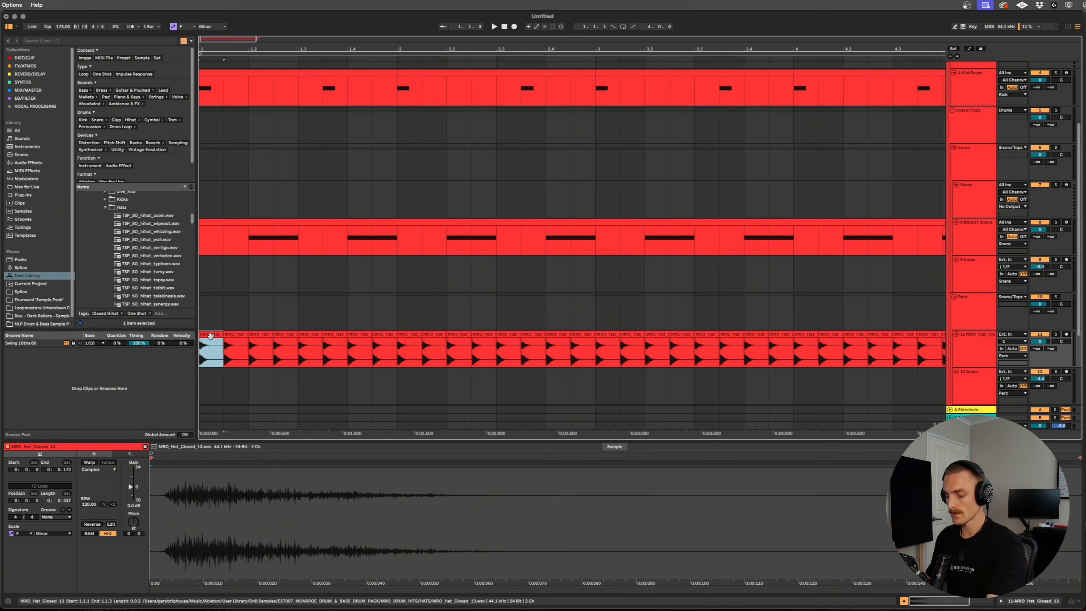
key(Delete)
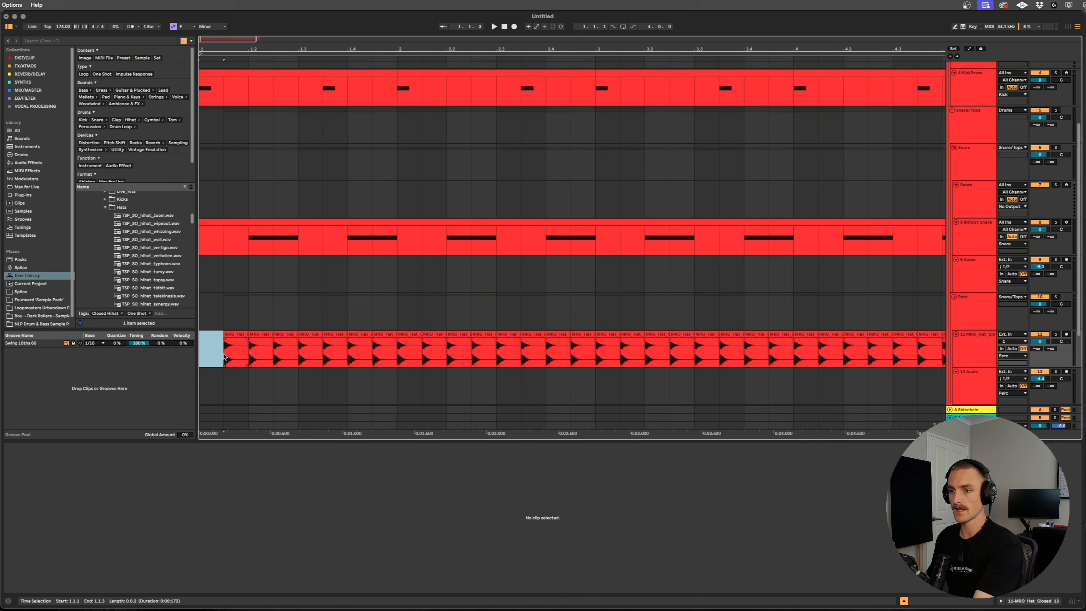
click(226, 357)
click(262, 335)
key(Delete)
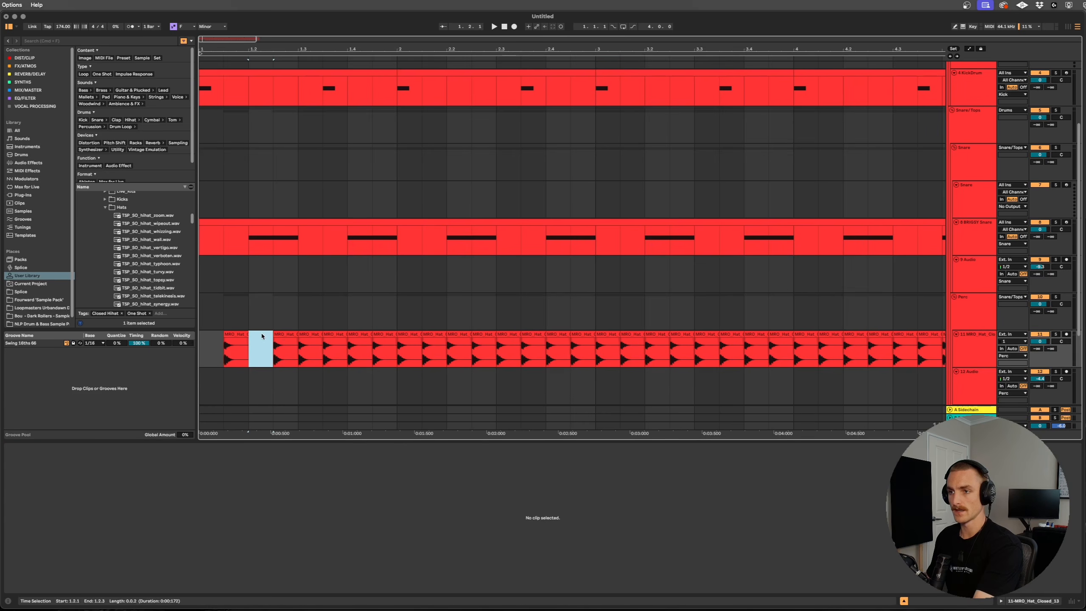
Delete the closed hats at 1.3.3 and 1.4.1, keeping those at 1.2.3 and 1.3.1
click(285, 341)
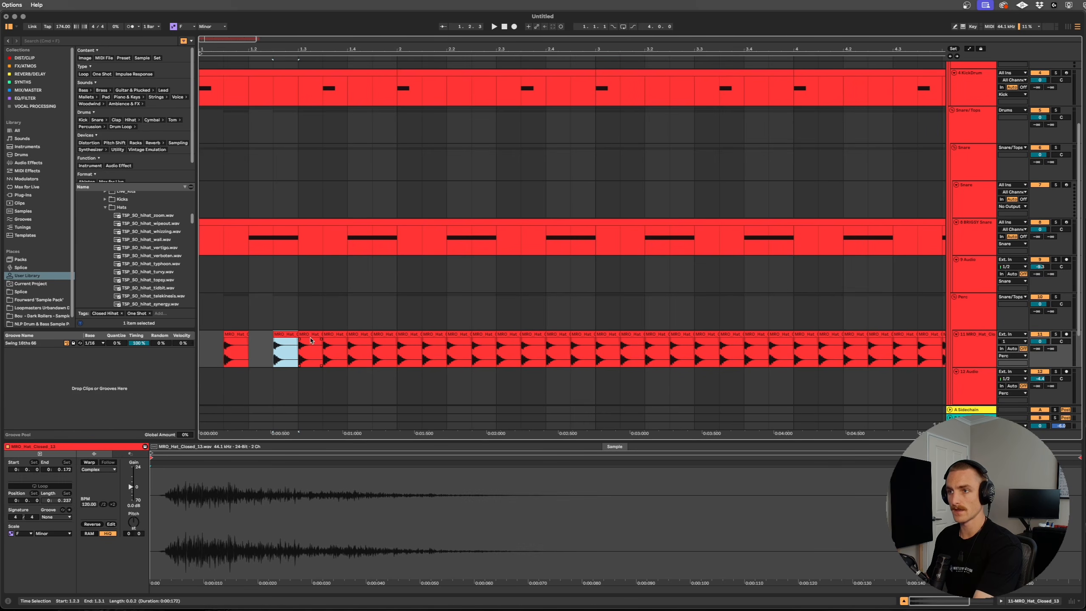
click(310, 337)
click(339, 336)
key(Delete)
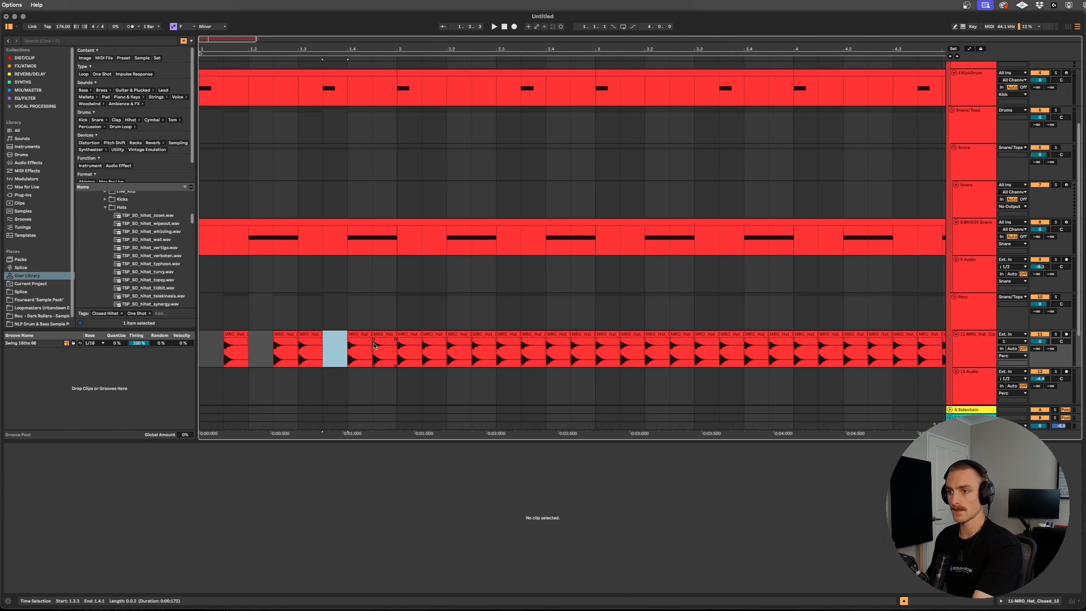
click(359, 336)
key(Delete)
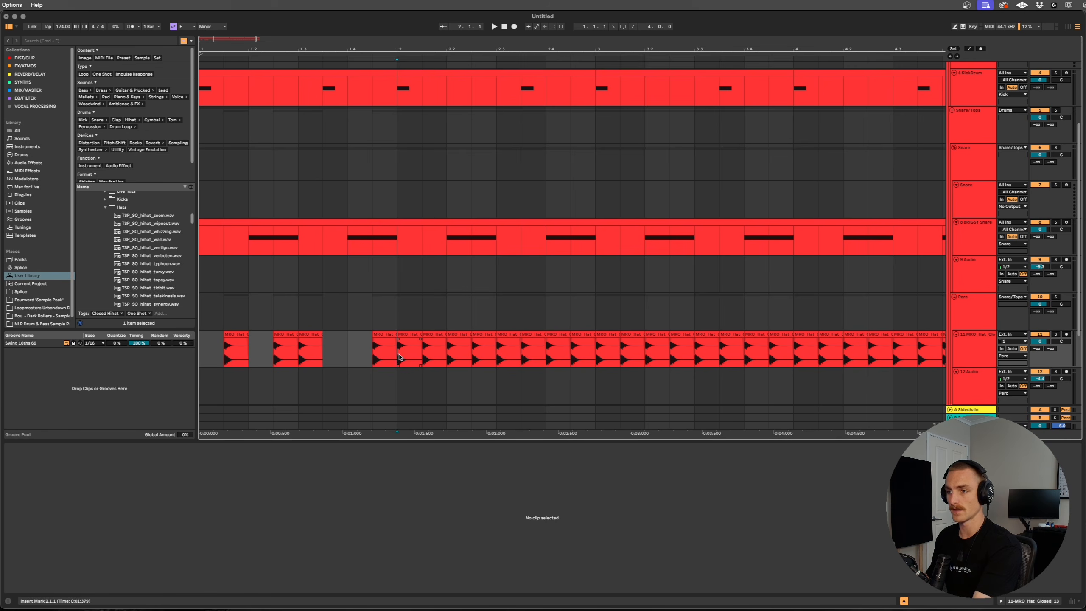
Delete all closed hats from bar 2 through bar 4 and play the remaining one-bar hat pattern from the start
key(minus)
key(minus)
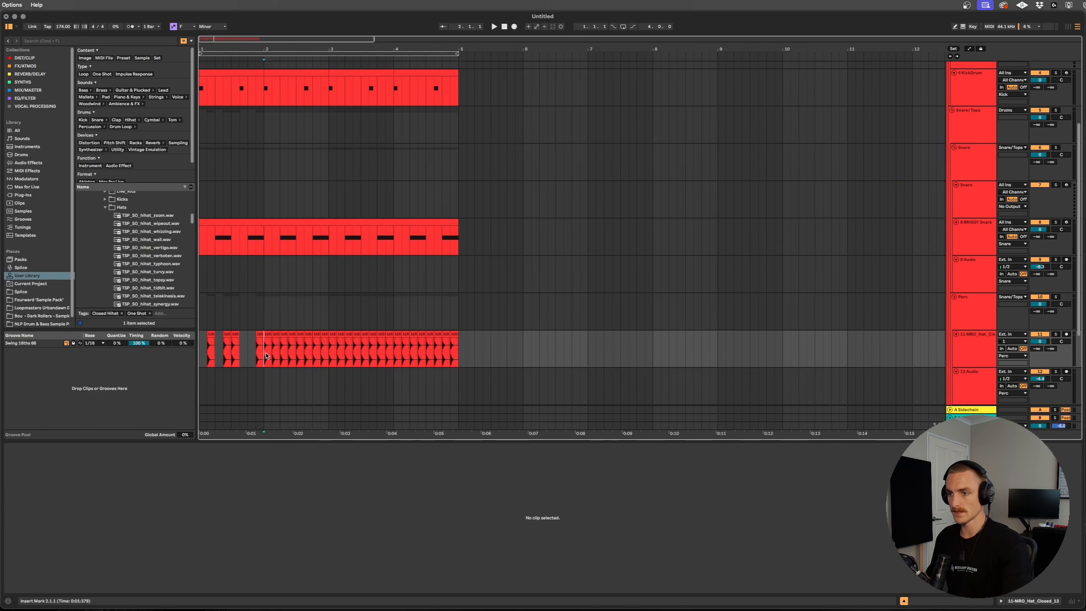
drag(265, 358, 457, 358)
key(Delete)
click(420, 355)
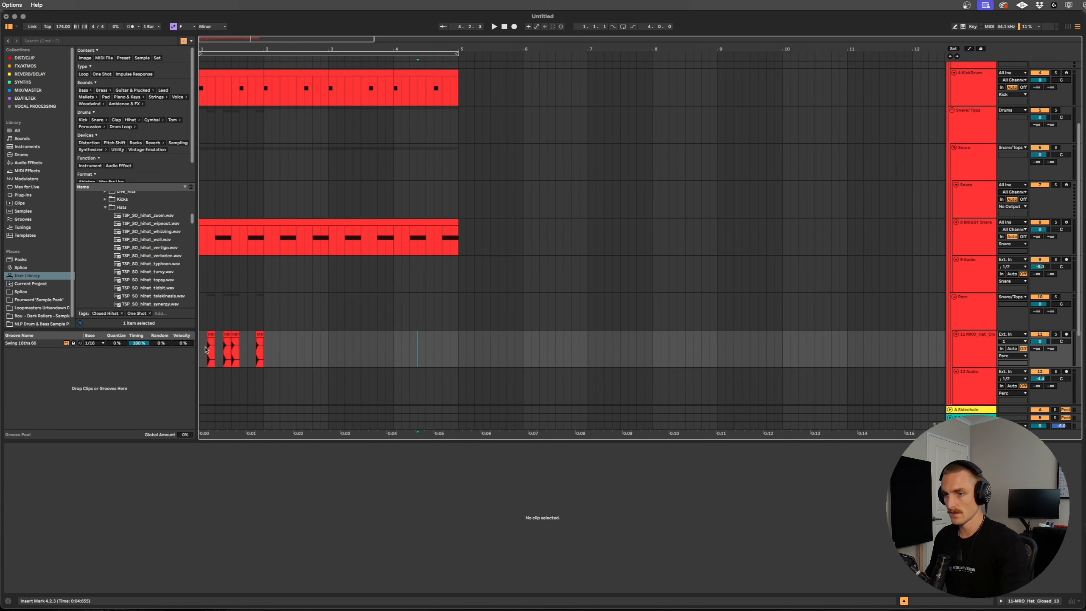
scroll(207, 350, up, 5)
click(207, 355)
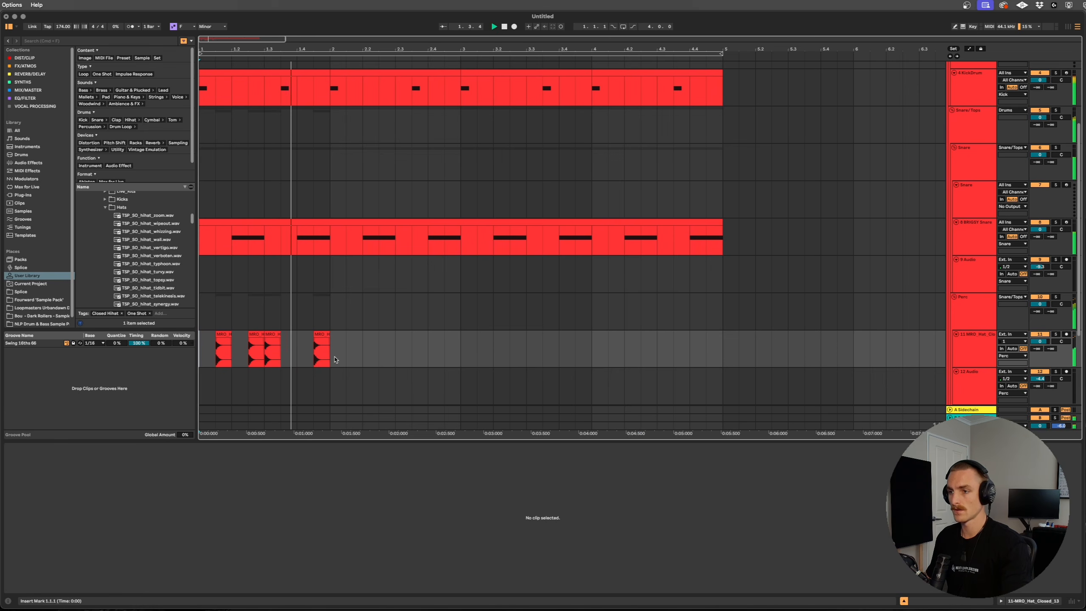
Duplicate the one-bar closed hat pattern three times to fill bars 2 to 4, and play the beat from bar 1
click(330, 354)
drag(331, 355, 201, 354)
key(ctrl+d)
key(ctrl+d)
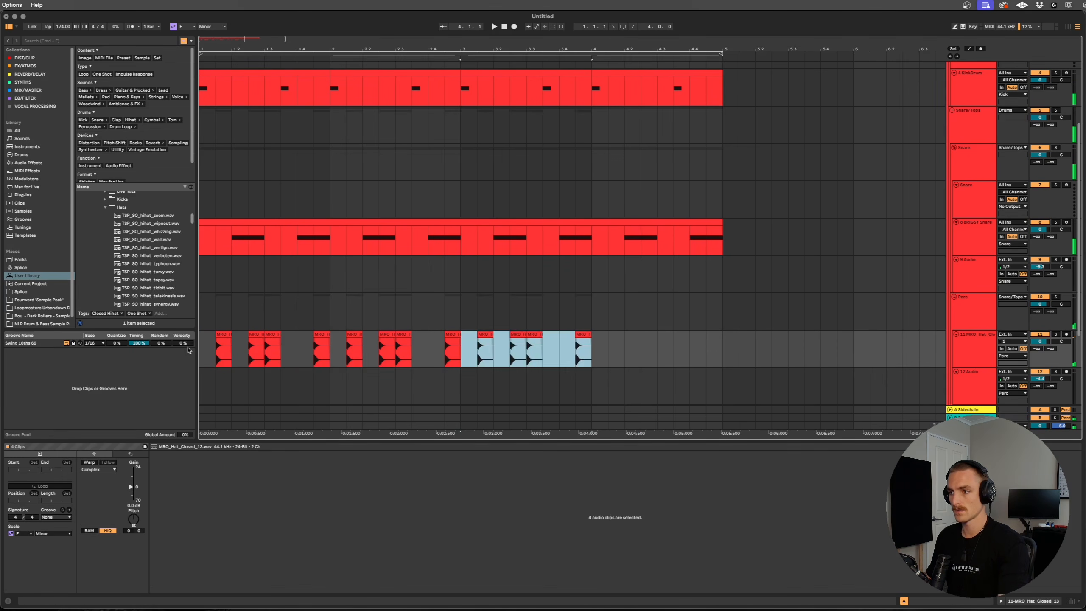
key(ctrl+d)
click(207, 358)
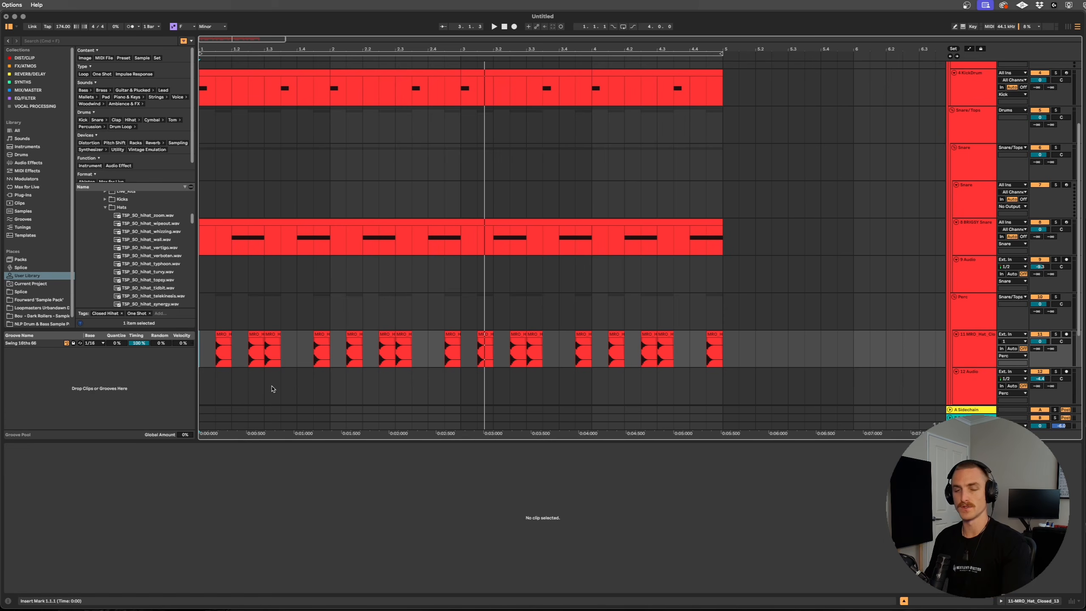
Lower the clip gain of the closed hat at 1.2.3 to about -4.5 dB and return the insert marker to bar 1
scroll(234, 353, up, 3)
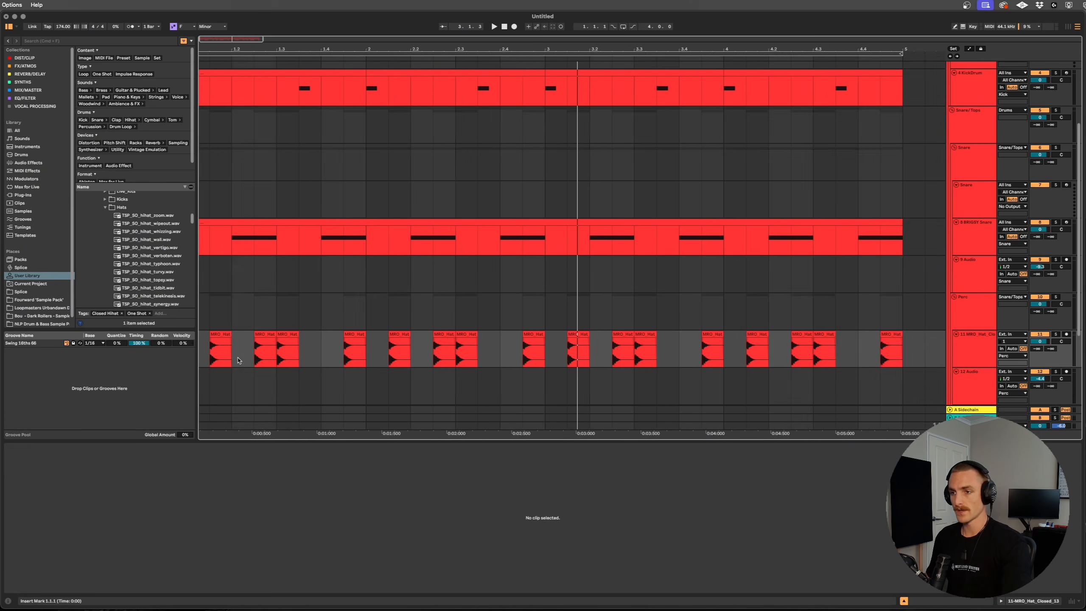
scroll(237, 362, down, 3)
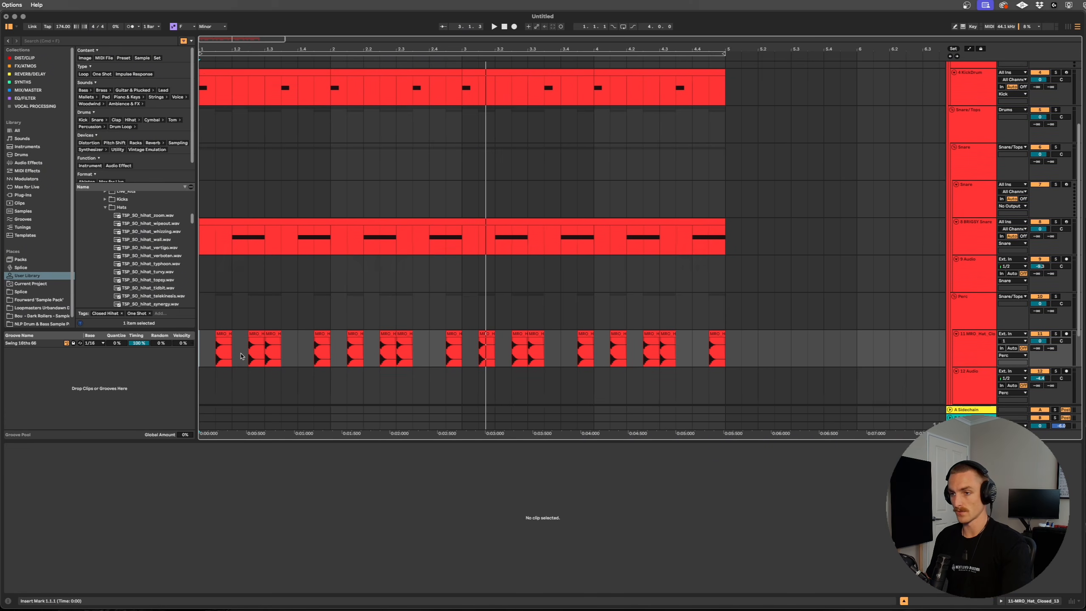
scroll(241, 357, up, 2)
scroll(241, 356, up, 1)
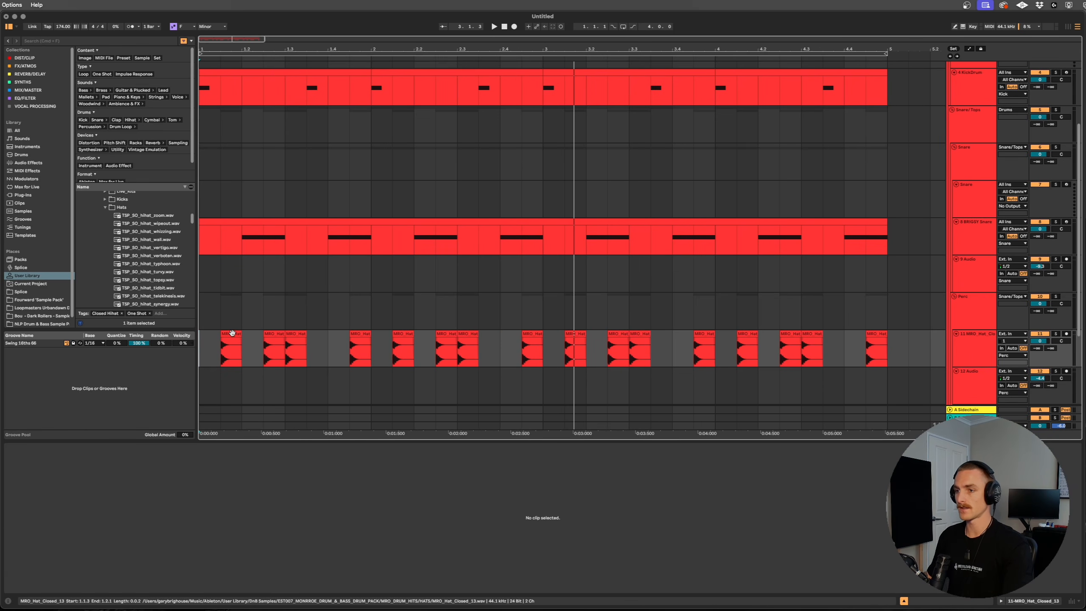
click(233, 335)
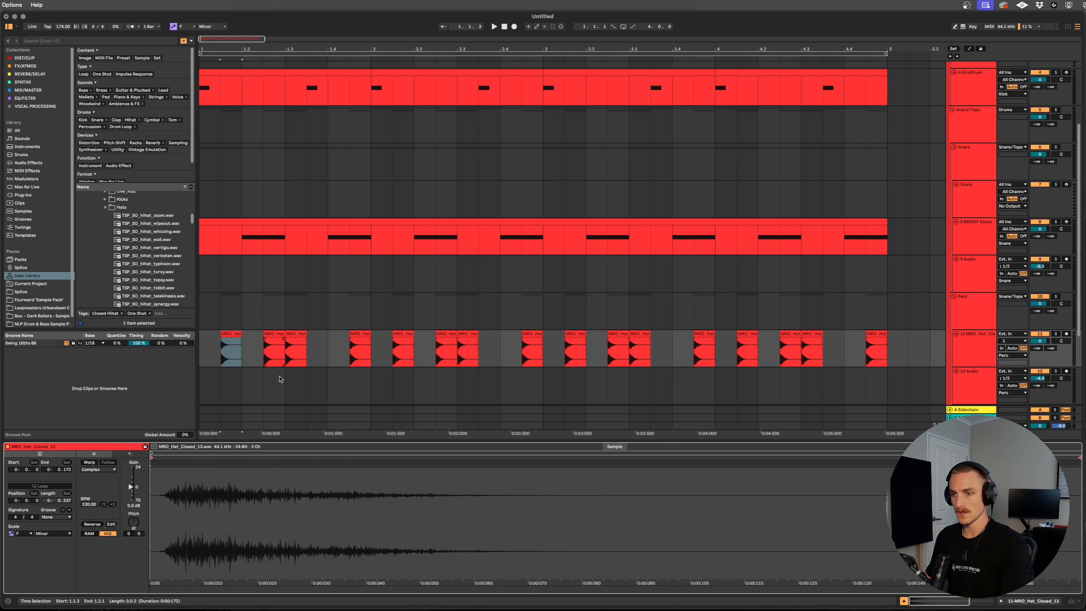
scroll(272, 362, up, 3)
scroll(273, 359, left, 2)
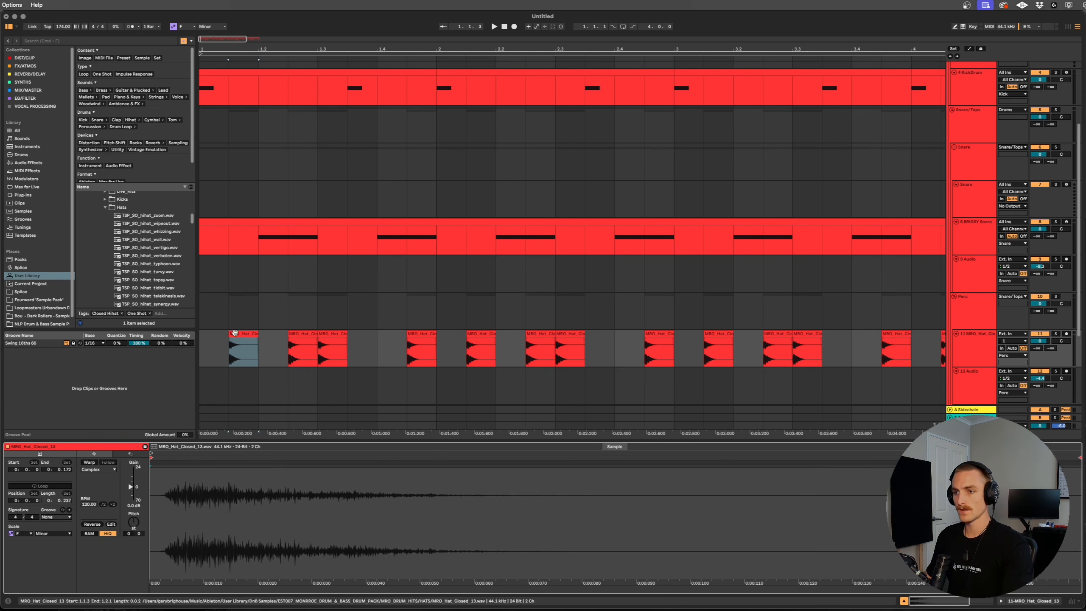
click(199, 350)
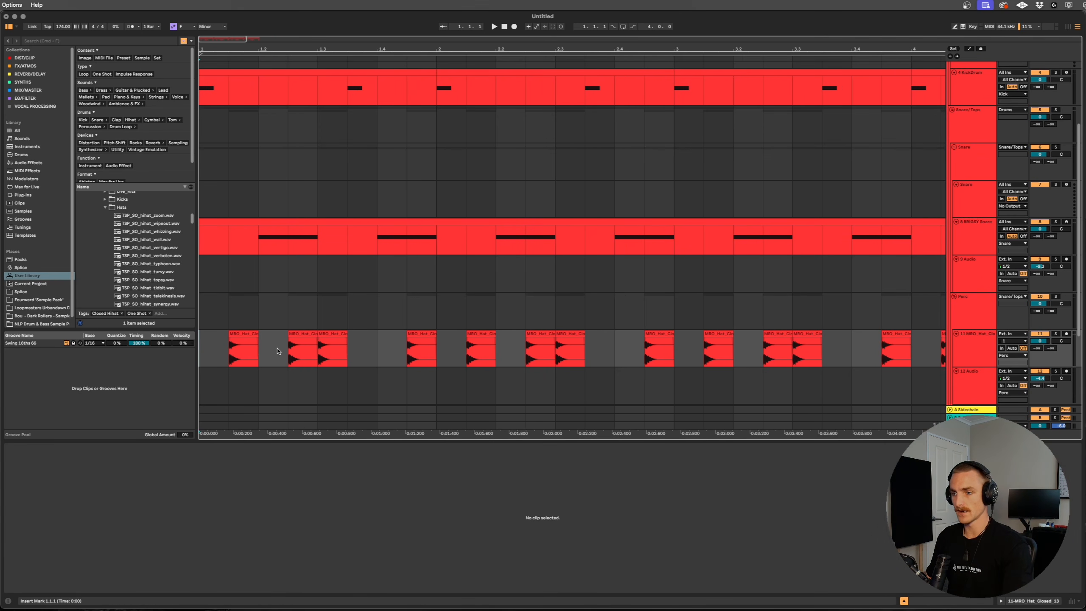
click(291, 349)
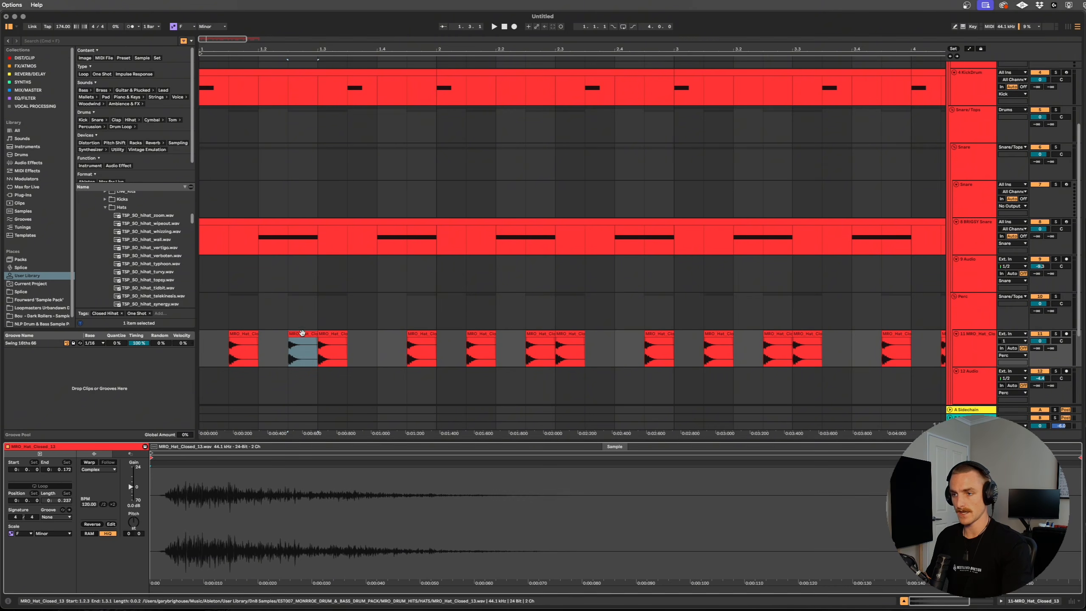
drag(131, 488, 130, 490)
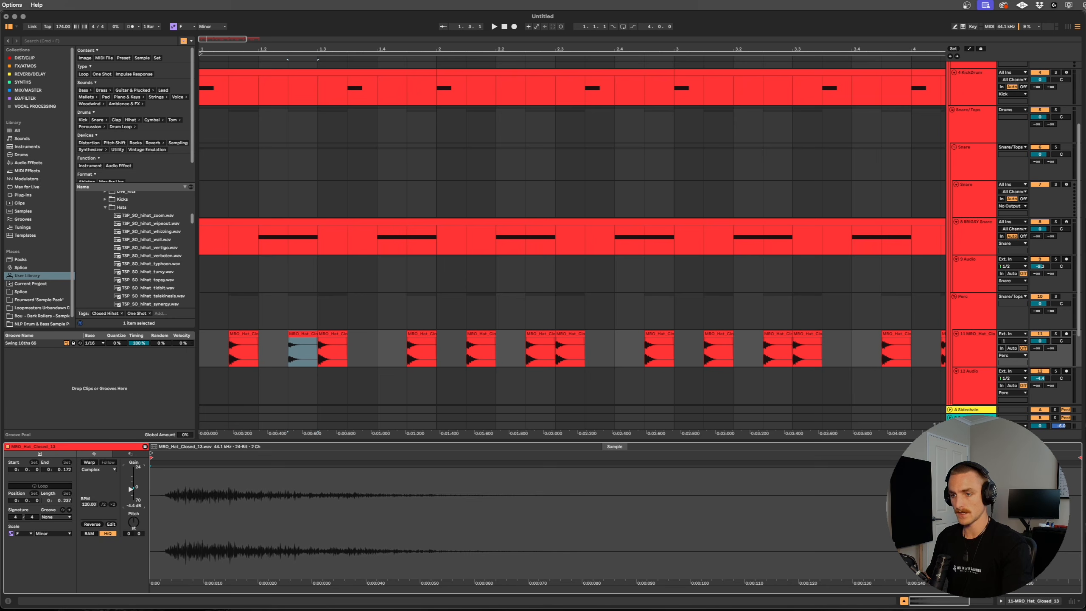
click(320, 360)
click(334, 349)
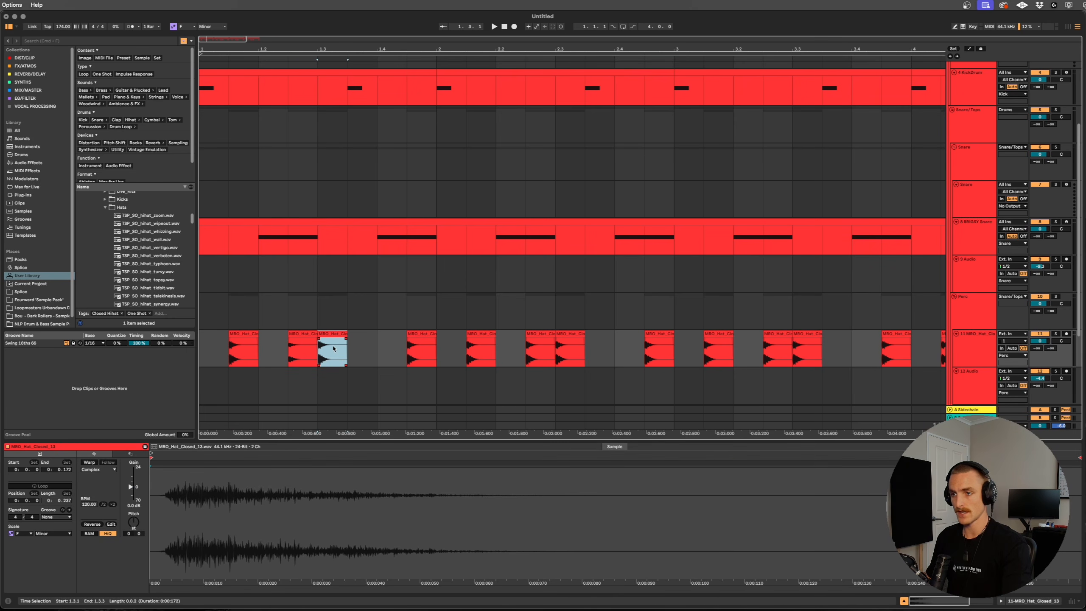
click(199, 357)
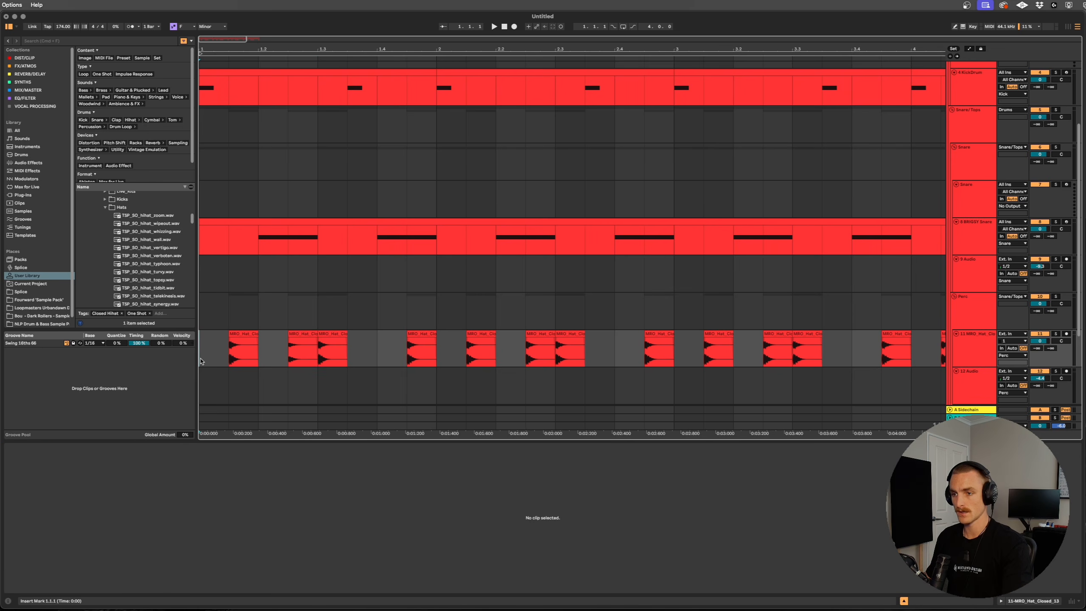
Lower the clip gain of the closed hat at 1.4.3 and replay the beat from bar 1
key(space)
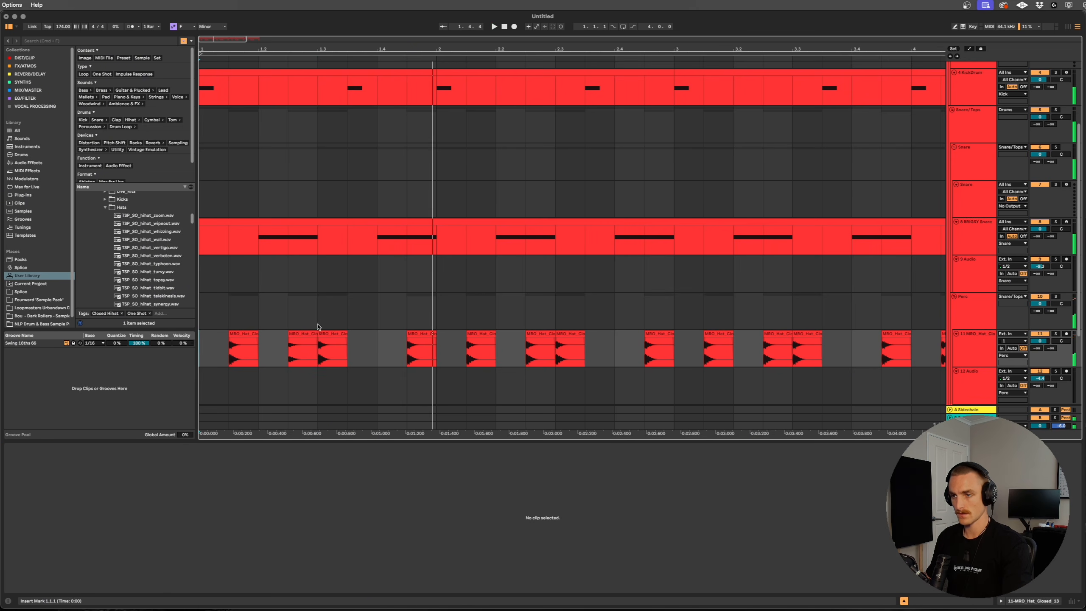
click(302, 333)
click(427, 345)
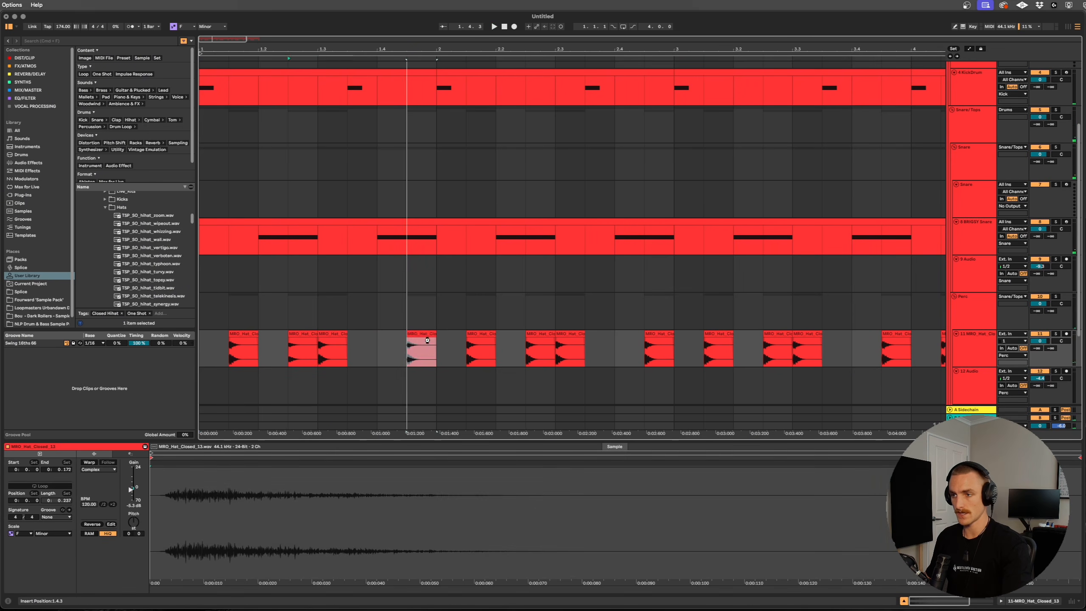
click(202, 354)
key(space)
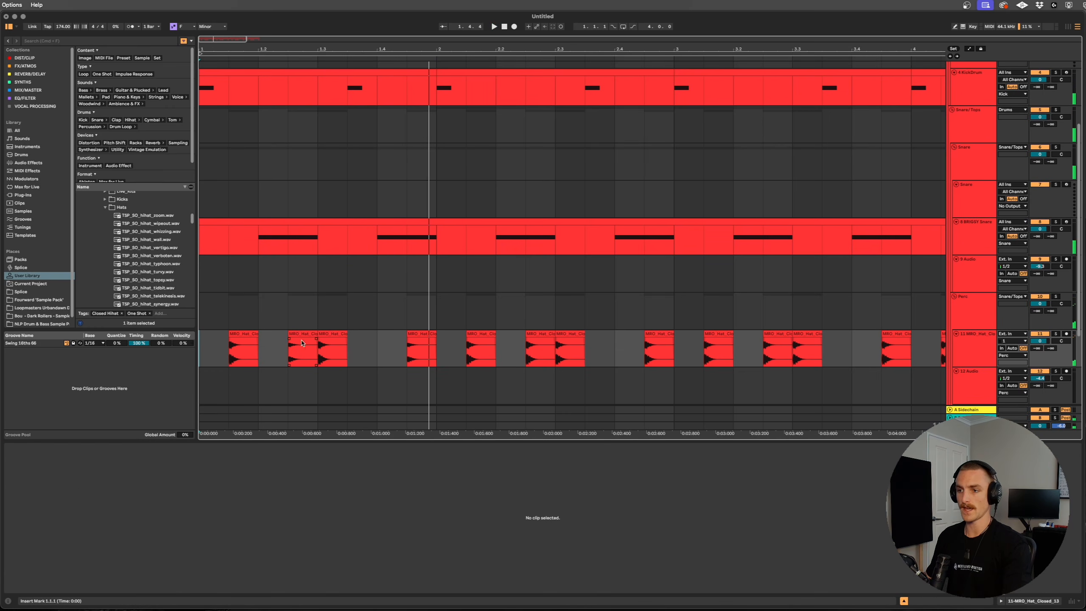
Check the closed hat clip at 1.2.3 and listen to the beat again from bar 1
click(279, 350)
drag(279, 350, 277, 322)
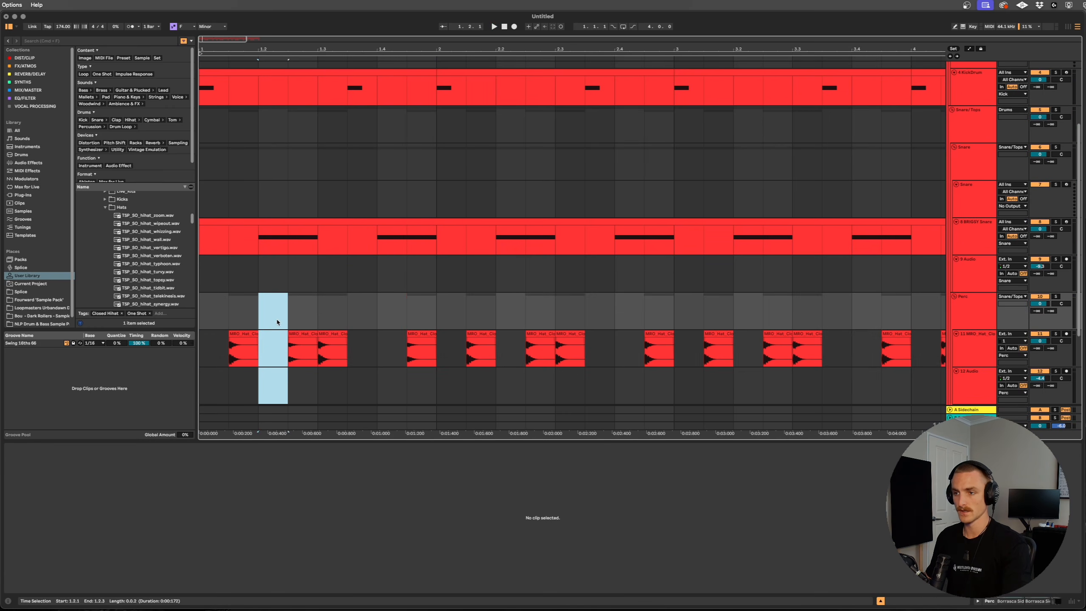
click(265, 317)
click(291, 349)
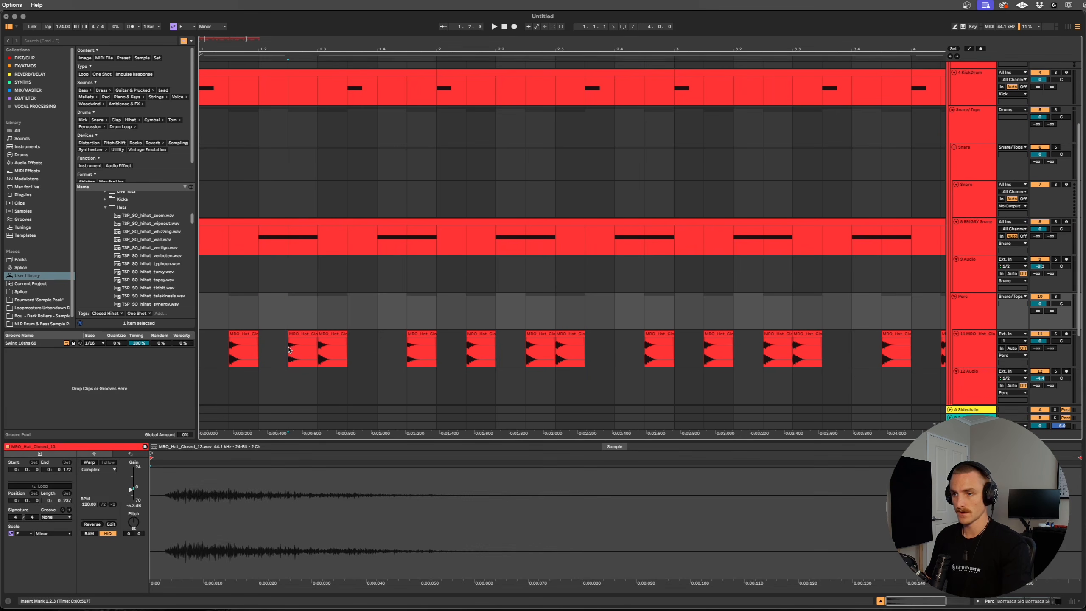
click(204, 353)
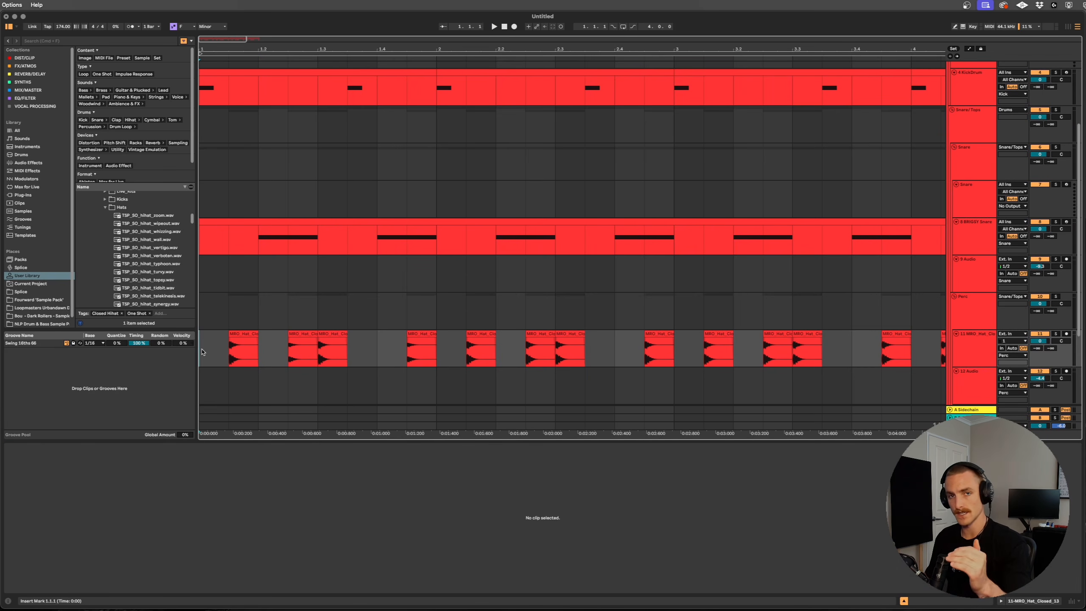
key(space)
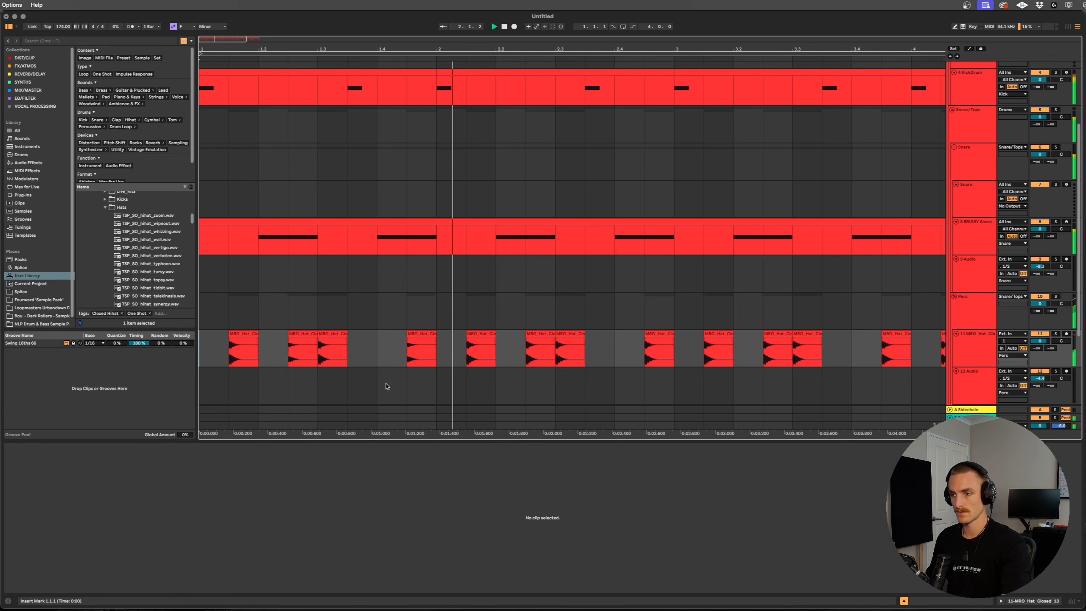
Duplicate bar 1 of the closed hat pattern three times over bars 2 to 4 and play the beat from the start
scroll(414, 369, down, 3)
drag(323, 364, 152, 360)
key(super+d)
key(super+d)
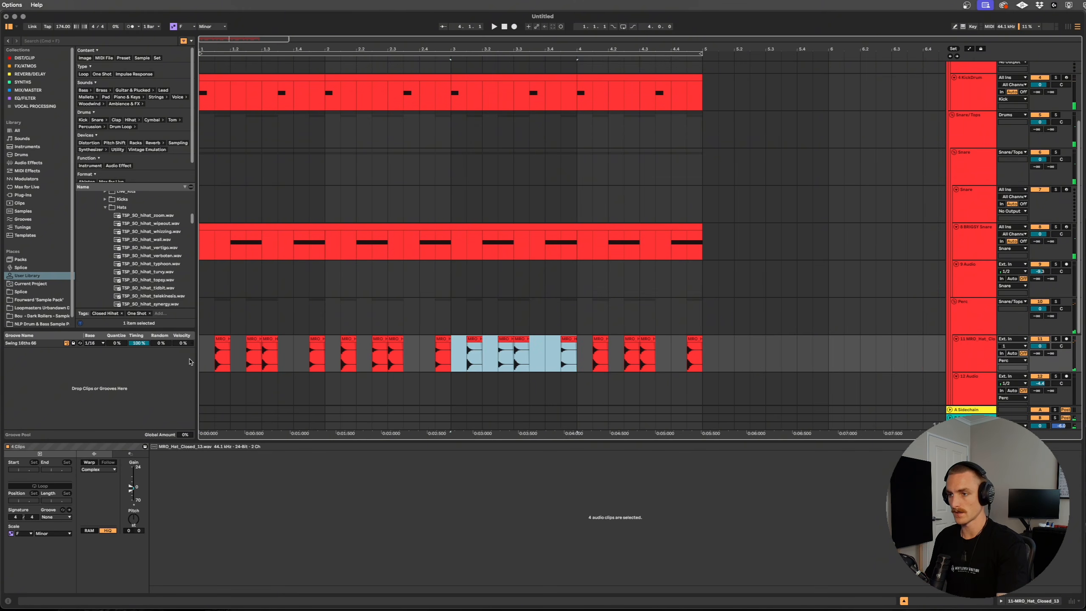
key(super+d)
click(204, 363)
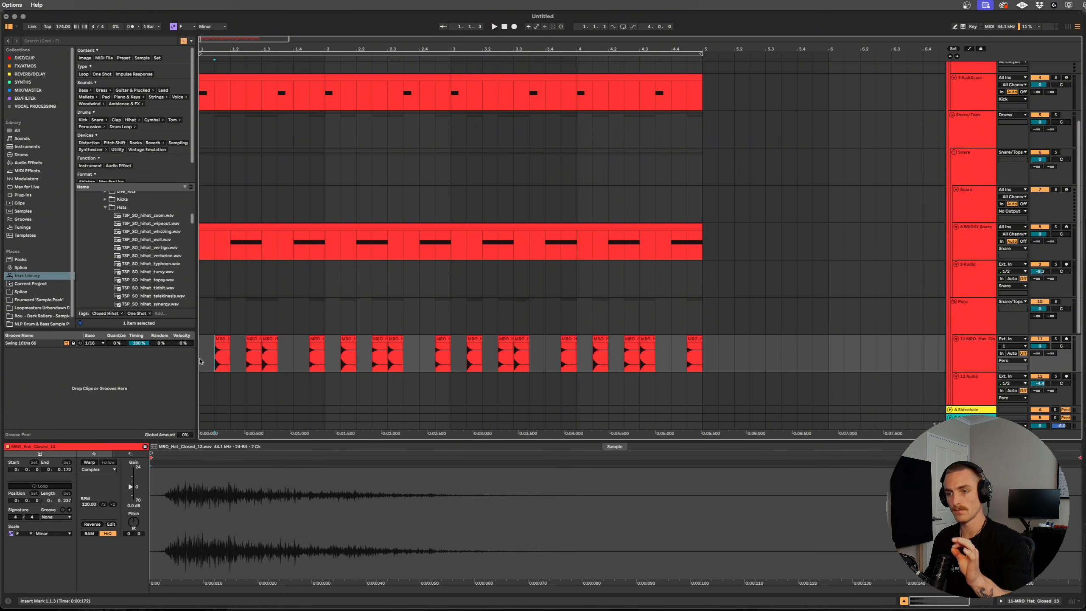
click(200, 362)
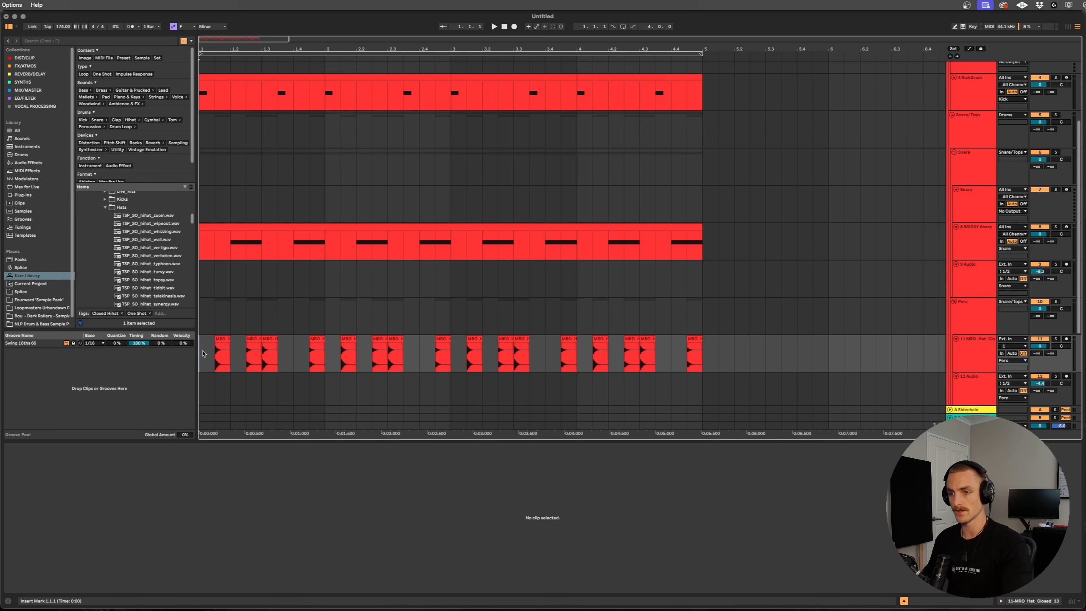
key(space)
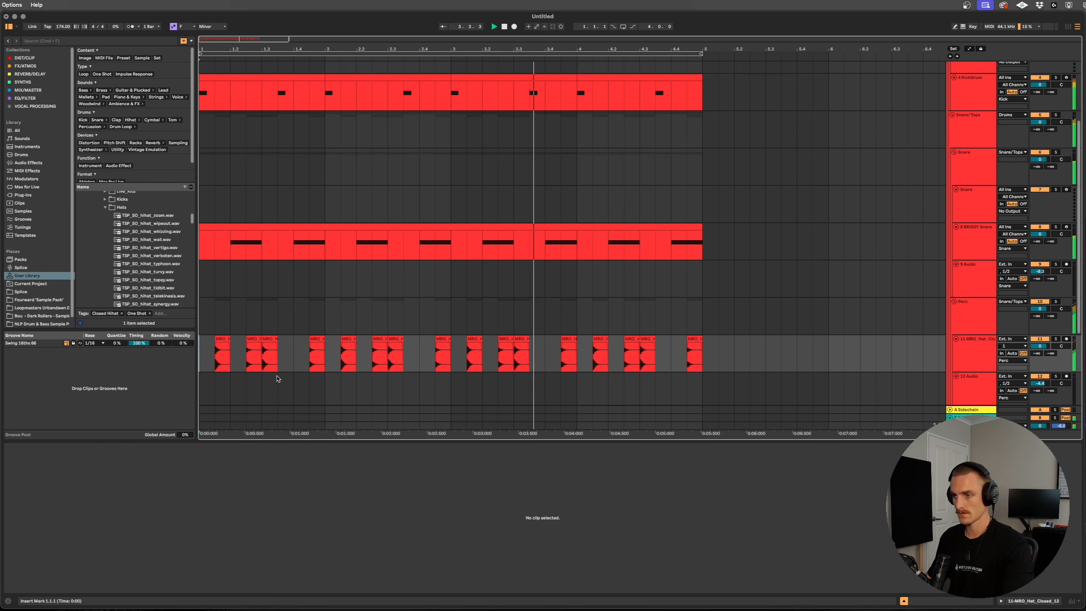
Reduce the height of track 13-Audio and select the empty 12-Audio track below the closed hats
scroll(630, 335, down, 3)
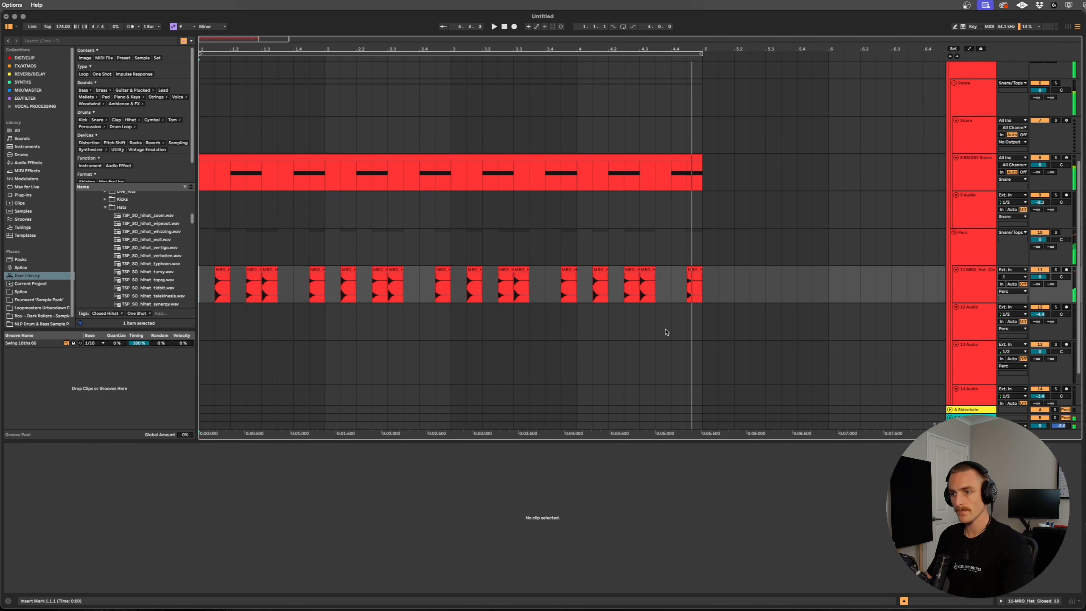
scroll(671, 330, down, 2)
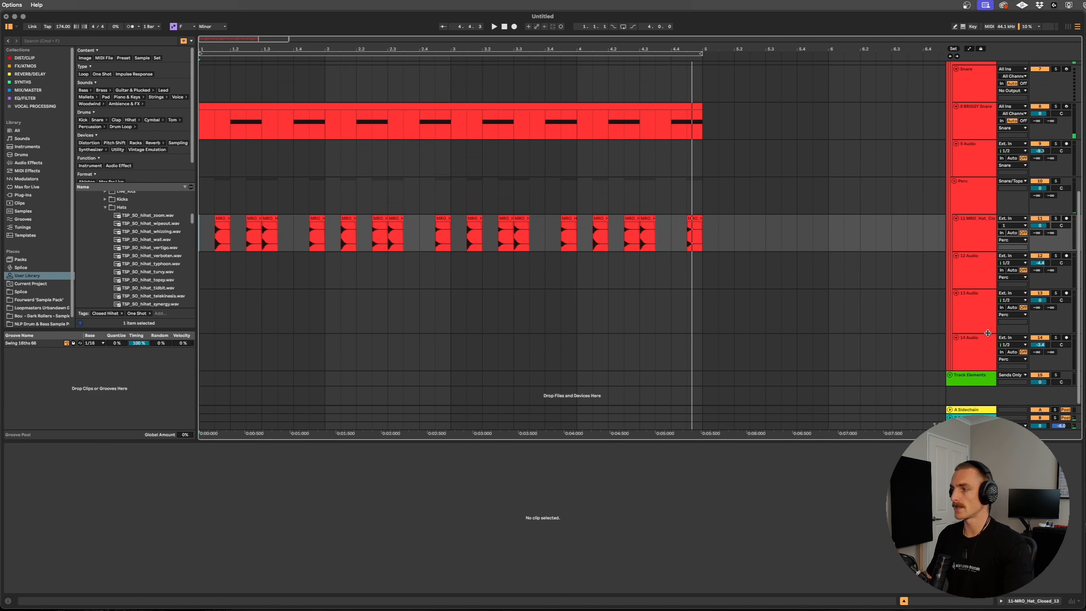
drag(988, 334, 988, 326)
click(981, 269)
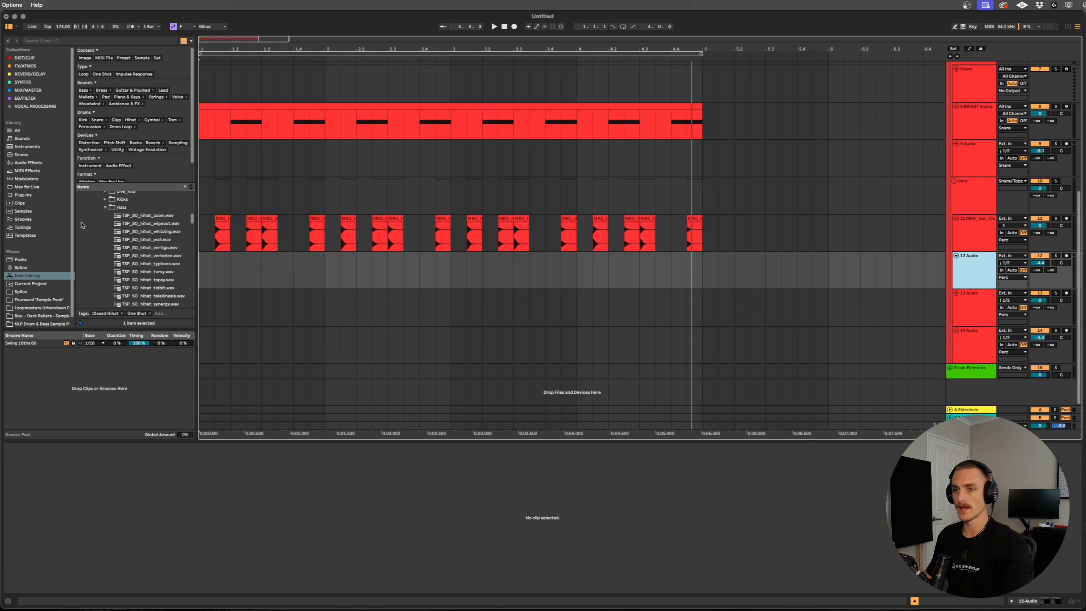
Collapse the DnB Samples folder and open the Hi-Hats loops folder in the NLP Drum & Bass sample pack
scroll(111, 242, up, 5)
click(85, 263)
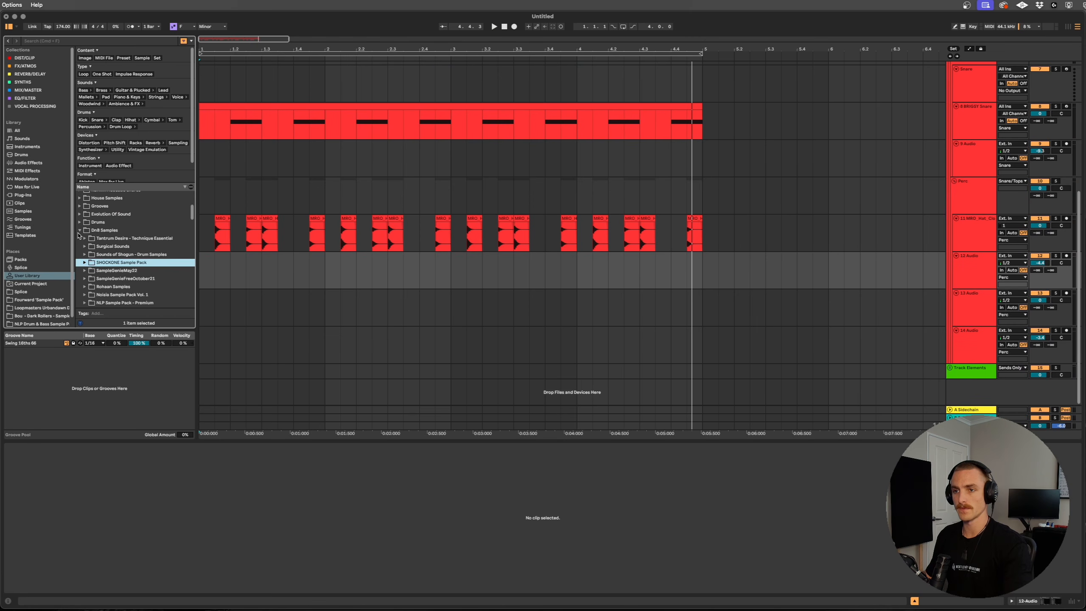
click(80, 231)
scroll(26, 293, down, 2)
click(33, 314)
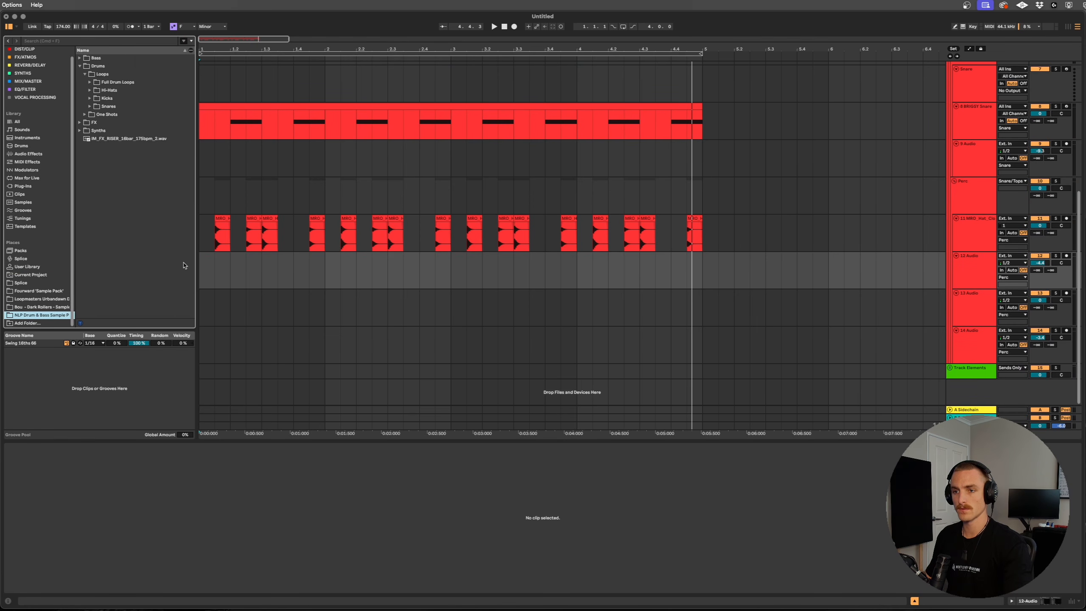
click(88, 83)
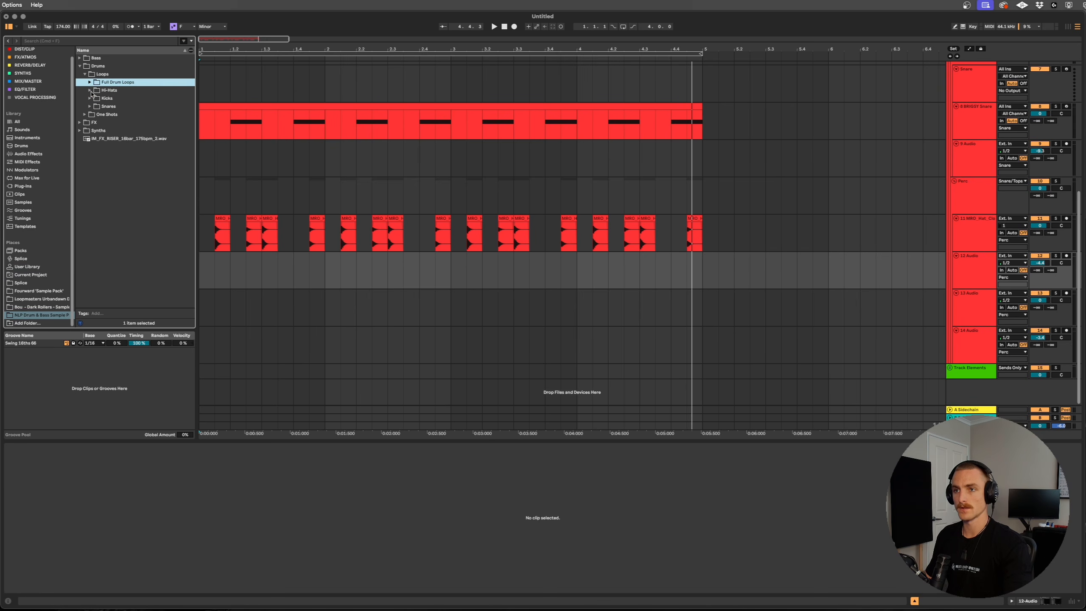
click(90, 91)
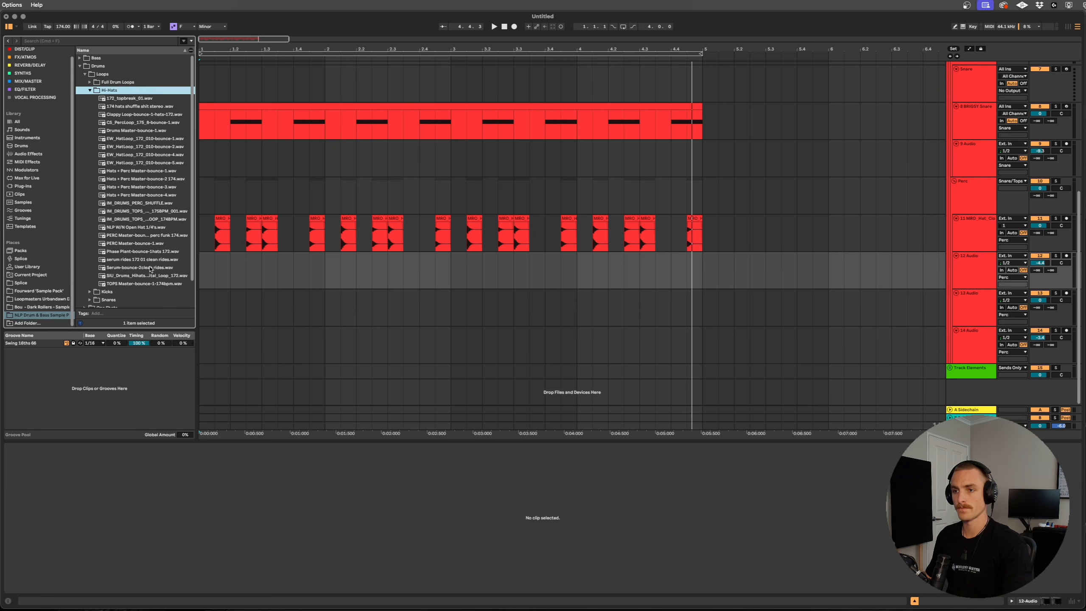
Place the Serum-bounce-2clean rides.wav loop on track 12 at bar 1 and select bars 1 to 4 of it
click(151, 268)
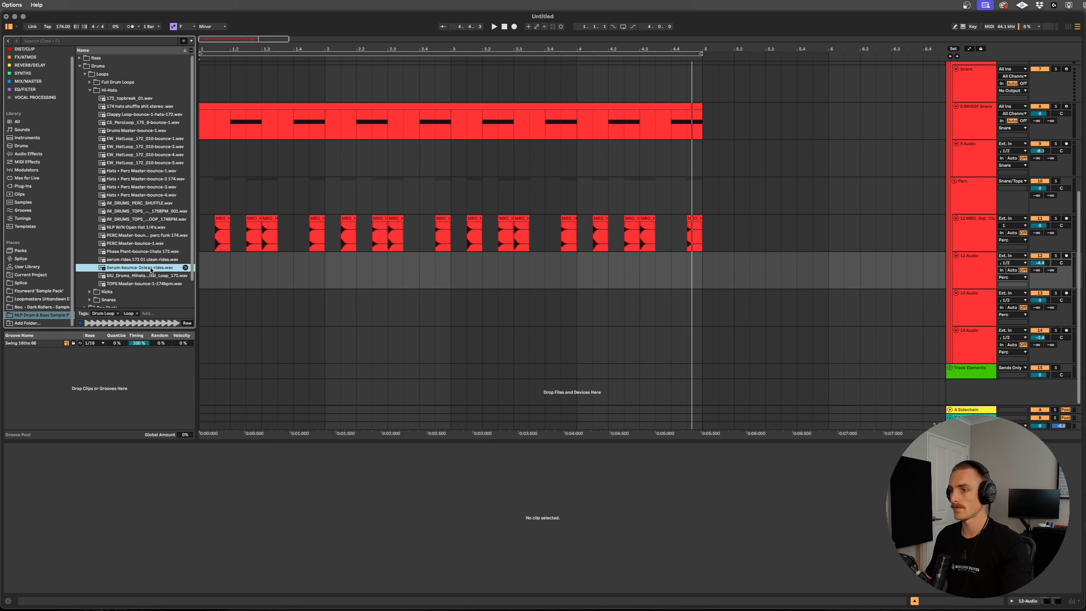
drag(151, 268, 201, 272)
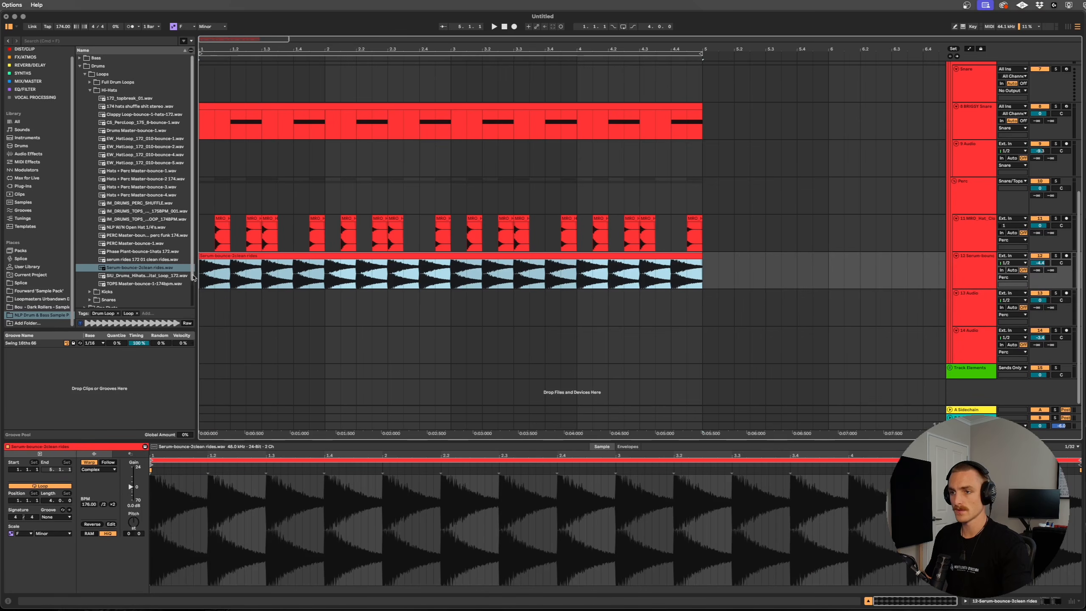
click(247, 283)
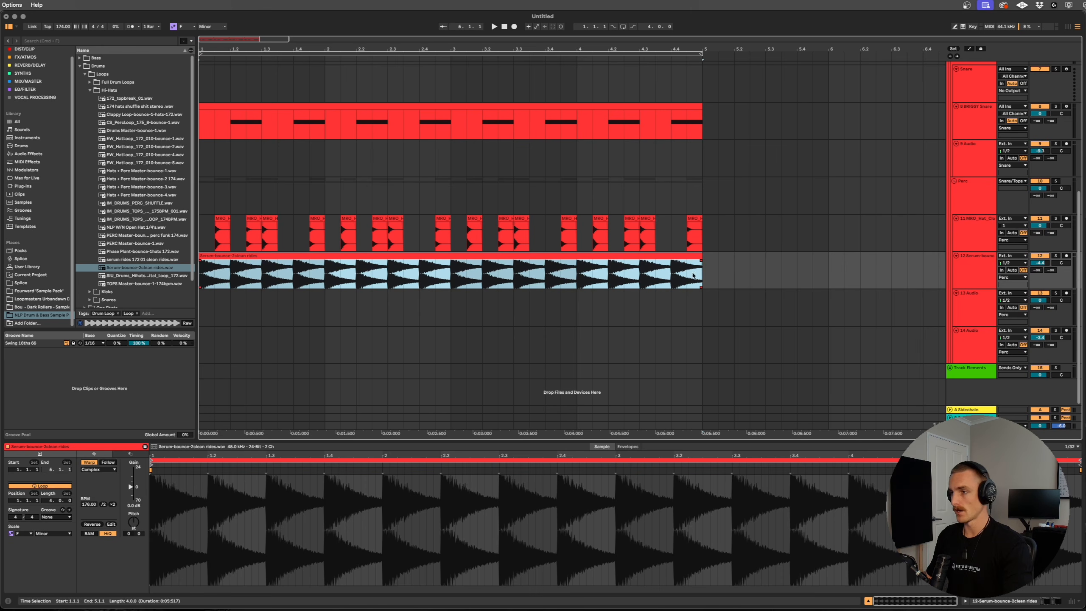
Lower the ride loop track's volume to about -5.7 dB while playing the beat from bar 1
drag(1040, 263, 1040, 264)
key(space)
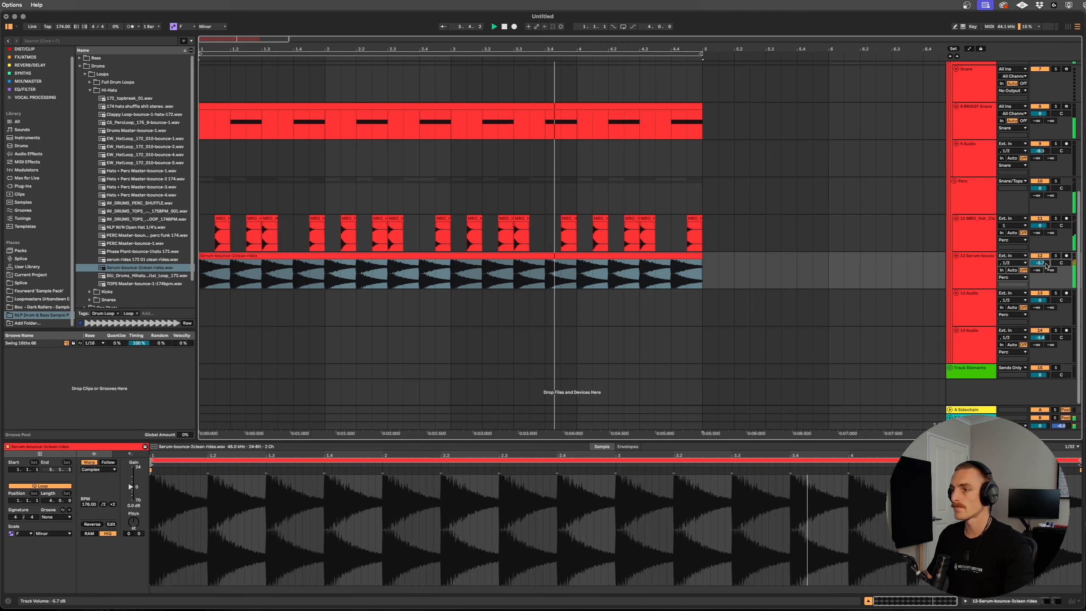
click(606, 270)
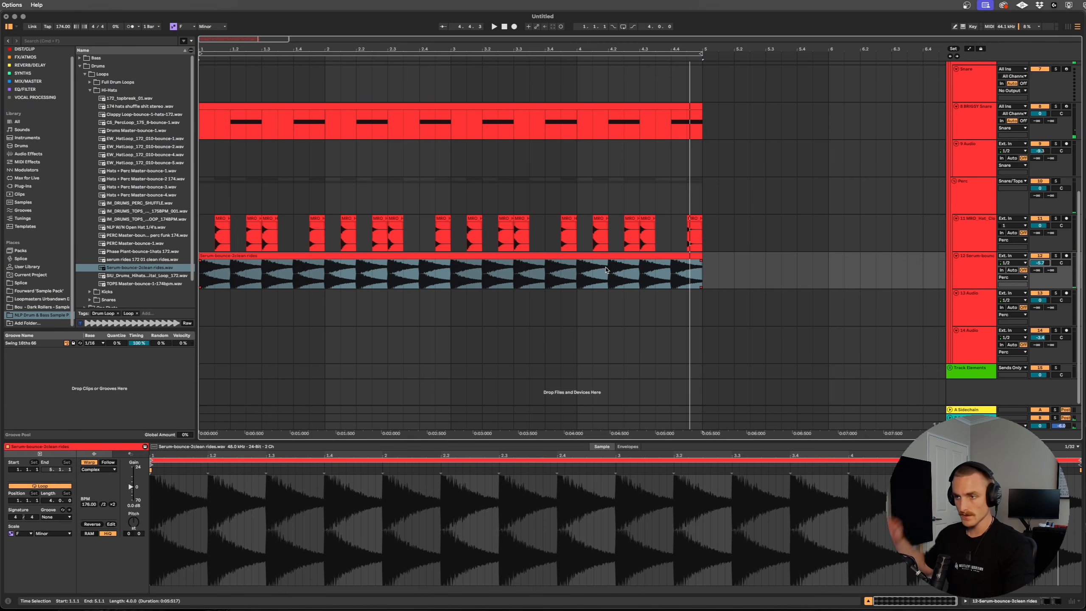
key(space)
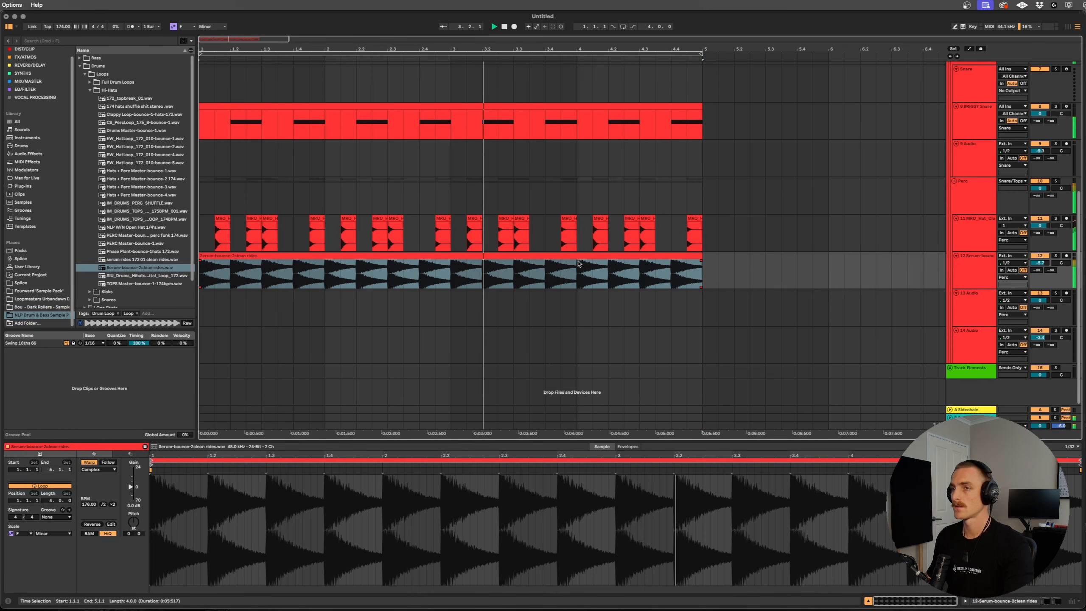
click(709, 275)
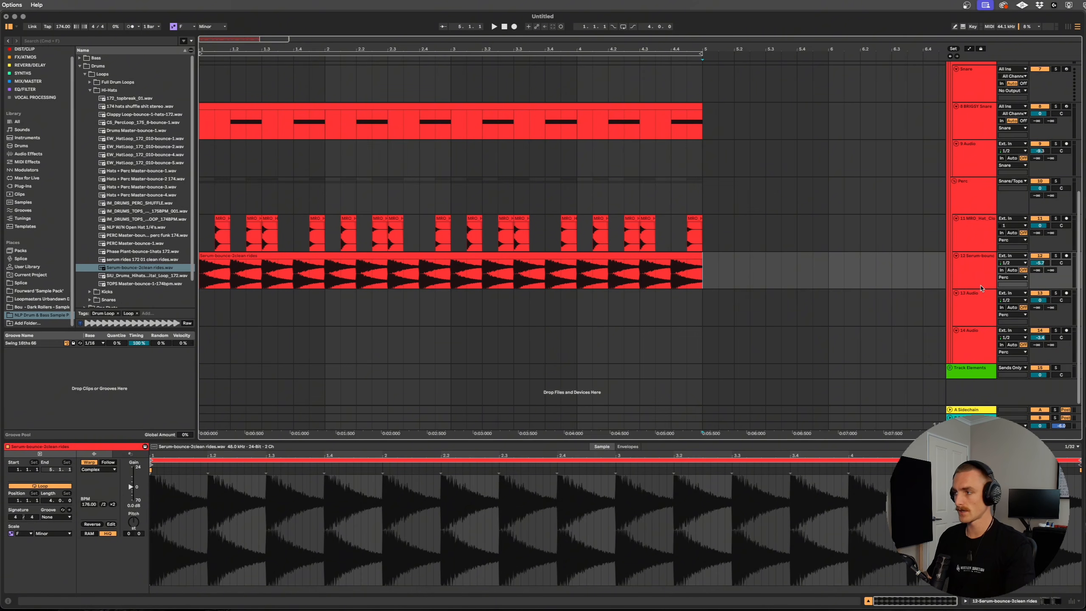
Insert a new audio track below the ride loop track and reduce its height to match the neighbouring tracks
click(966, 289)
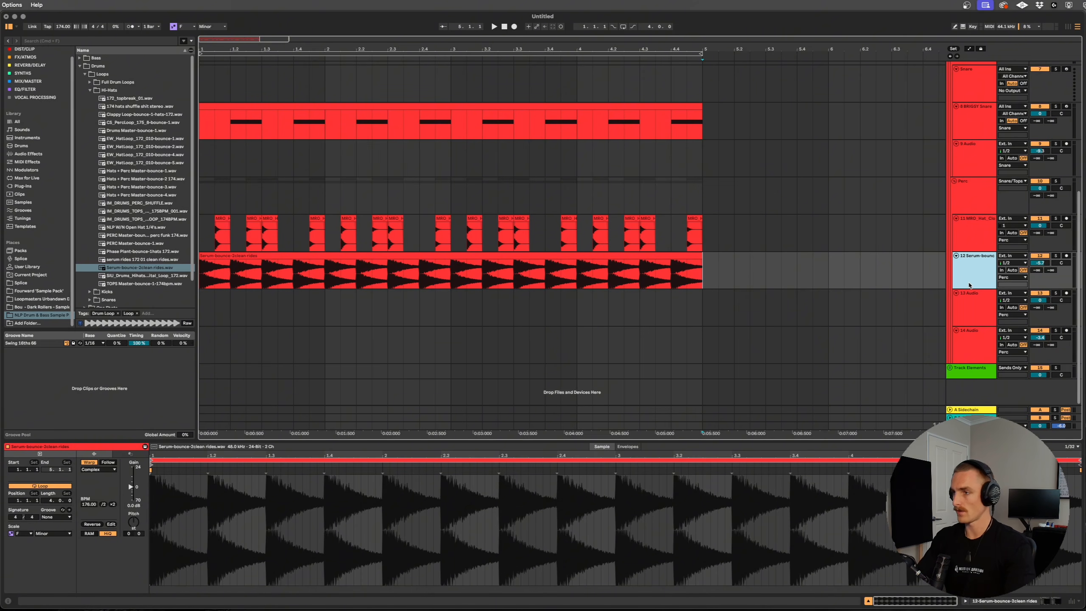
key(super+t)
click(949, 318)
click(977, 335)
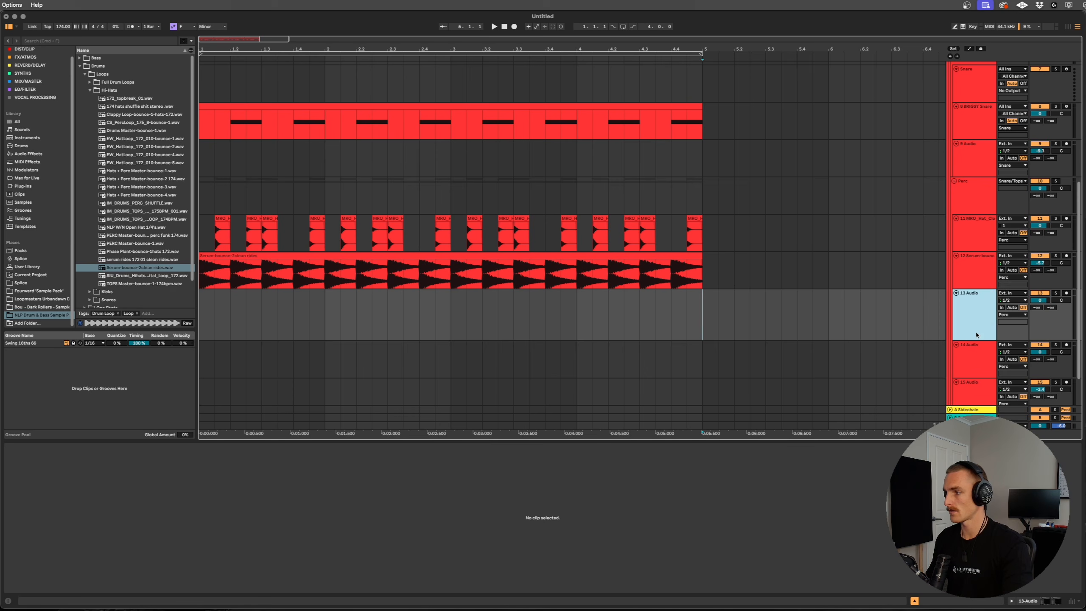
drag(982, 341, 985, 329)
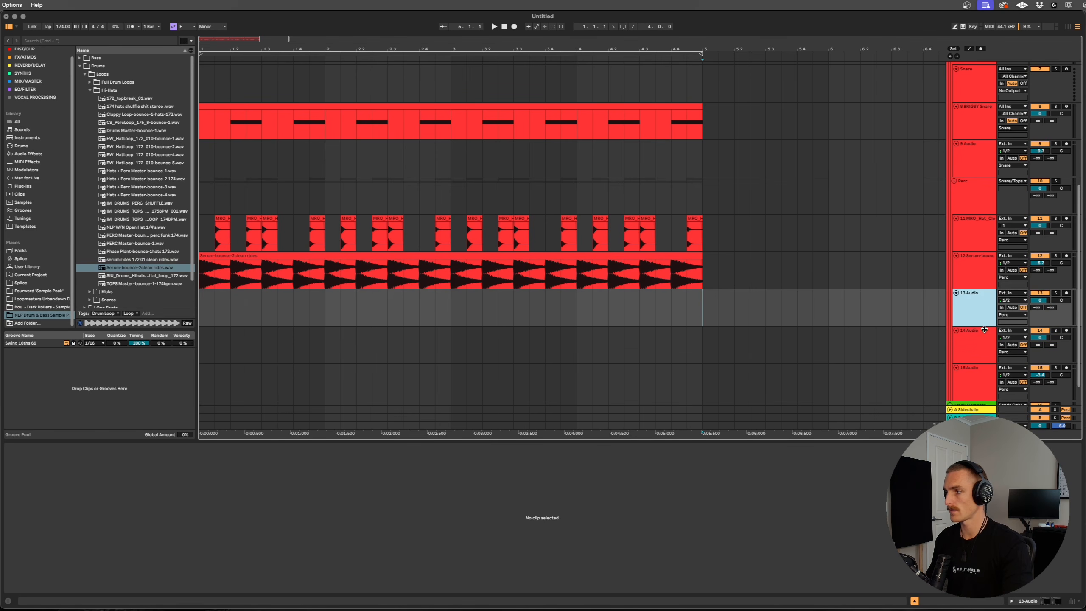
Set the insert marker at 1.3.1 on the new track and open the SHOCKONE pack's one-shot Hats folder in the User Library
click(79, 66)
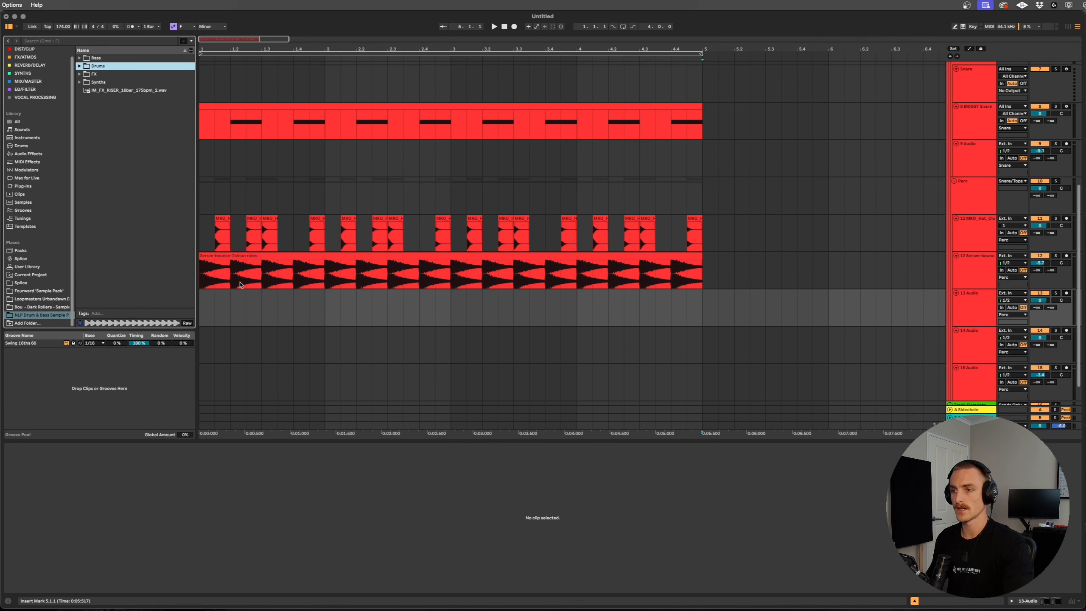
scroll(242, 284, up, 5)
click(311, 309)
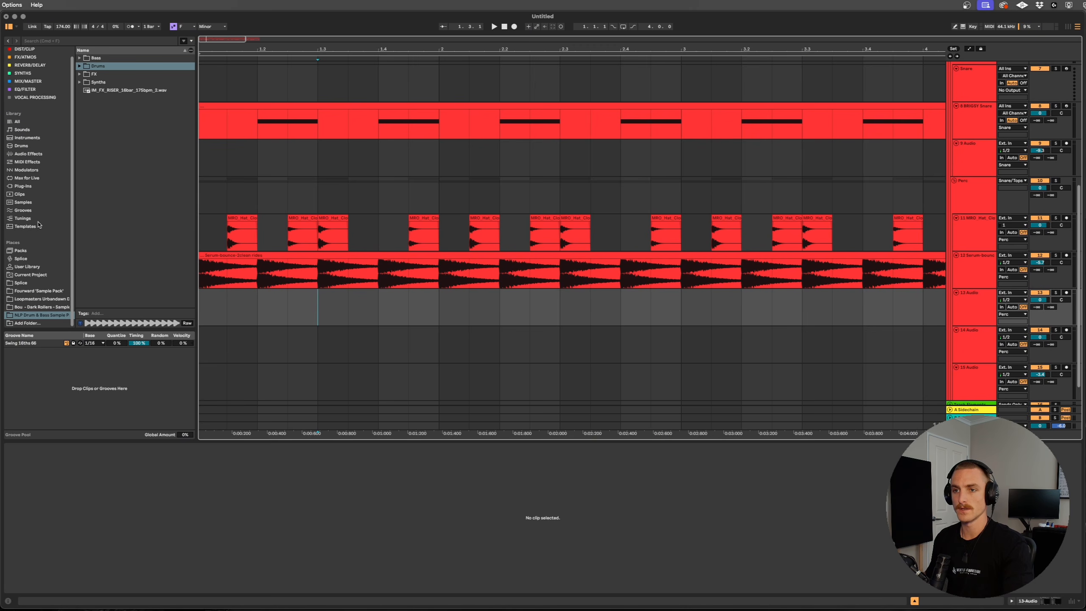
click(26, 266)
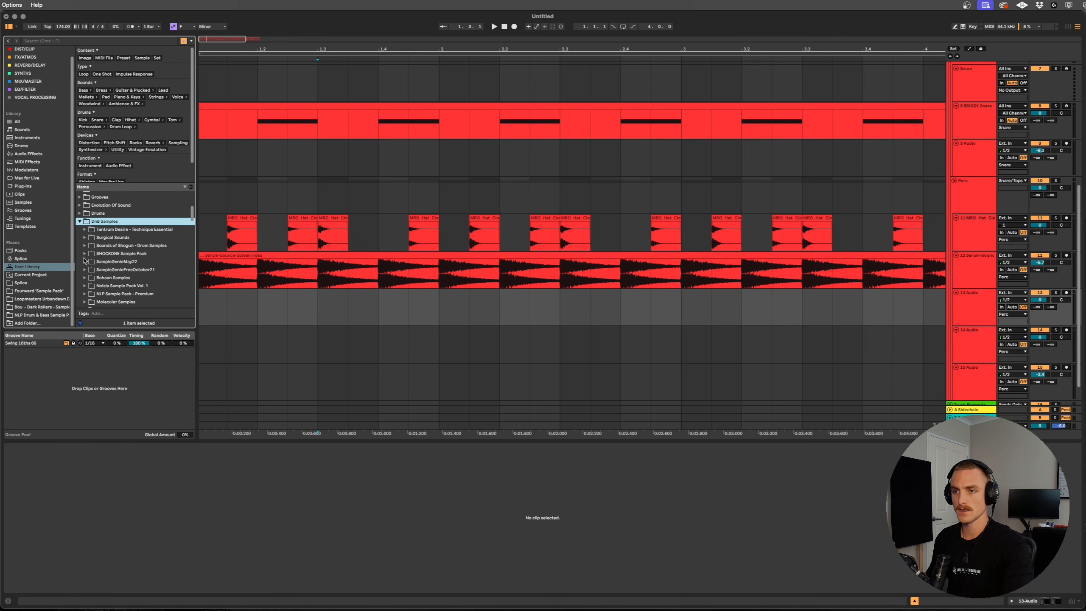
scroll(105, 275, down, 3)
scroll(102, 262, down, 5)
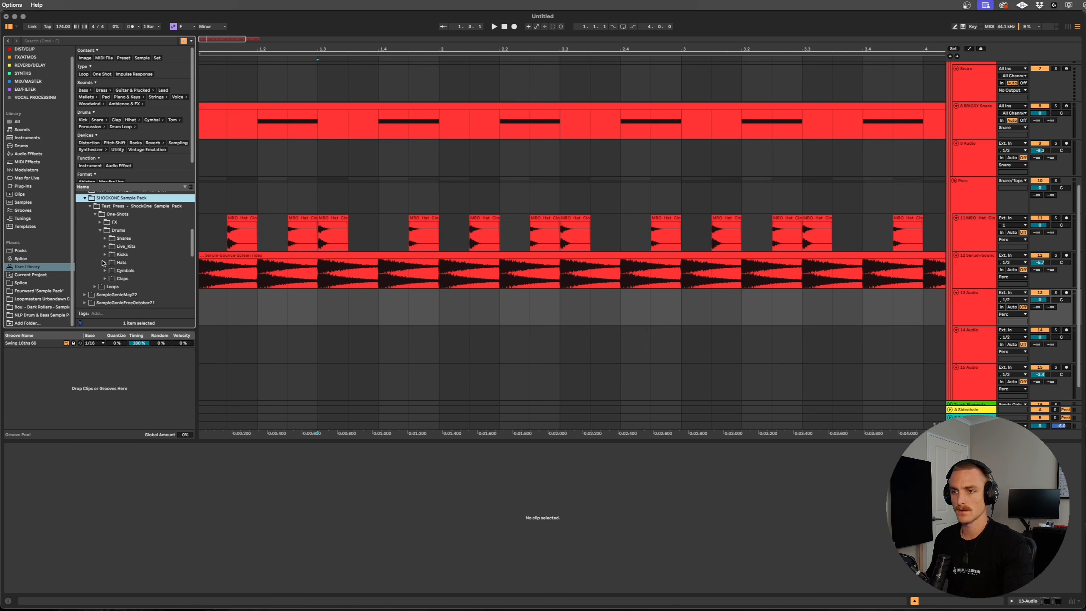
click(105, 237)
Audition the hi-hat one-shots in the SHOCKONE pack's Hats folder, comparing the samples around TSP_SO_hihat_squeegee.wav
key(Down)
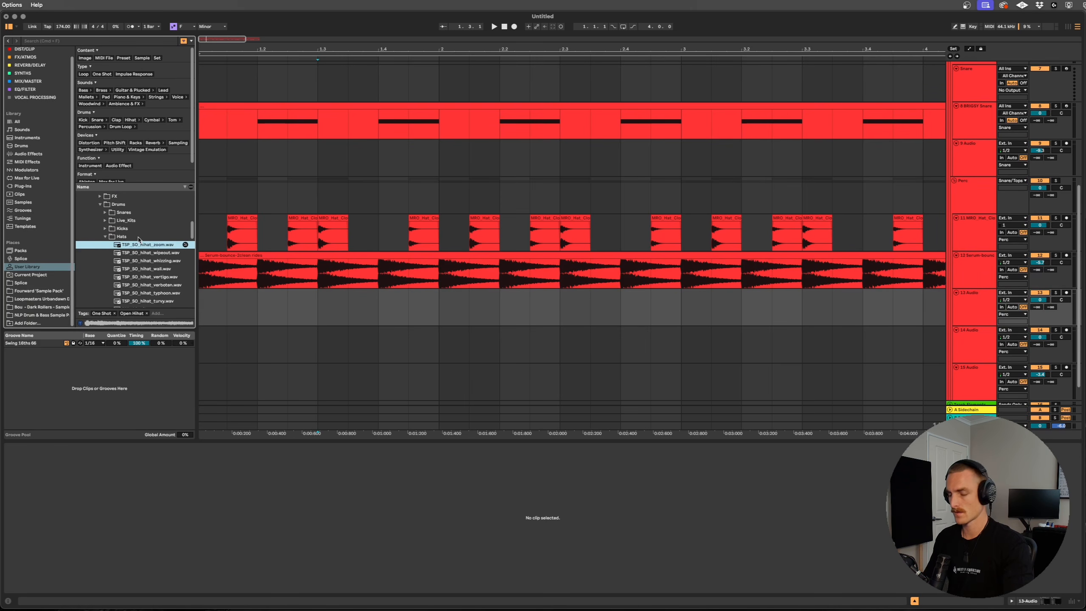
key(Down)
key(Down)
key(Down)
key(Down)
key(Down)
key(Down)
key(Down)
key(Down)
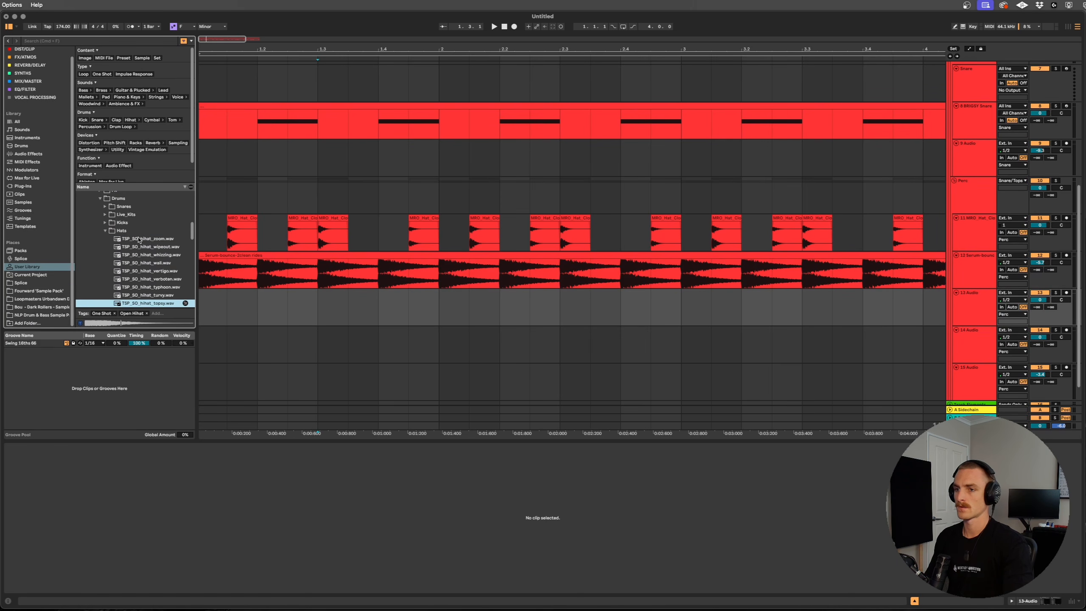
key(Down)
key(Down)
key(Down)
key(Down)
key(Down)
key(Down)
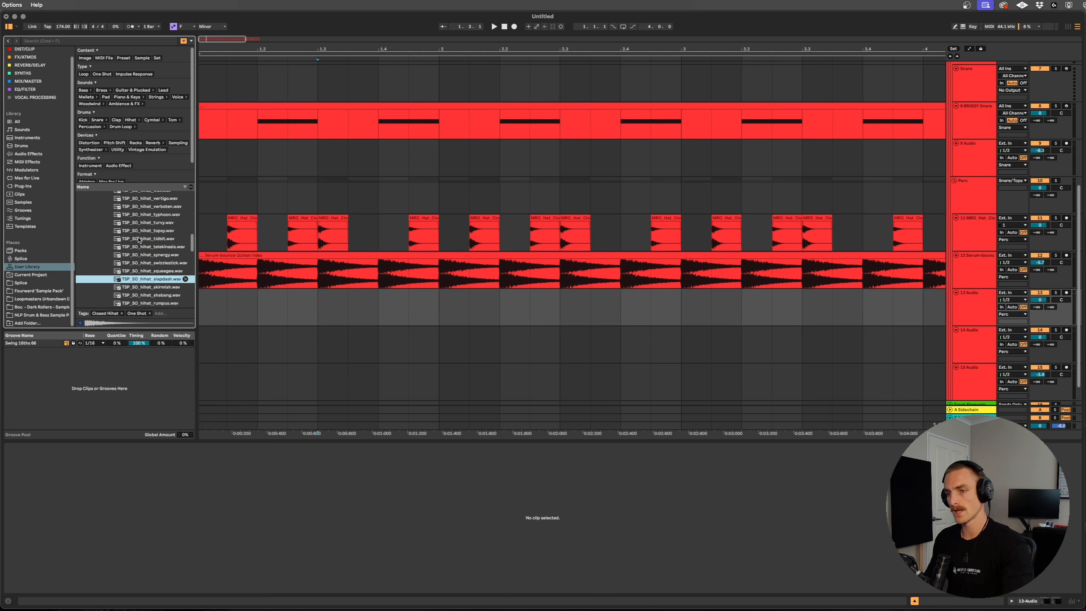
key(Up)
key(Up)
key(Up)
key(Up)
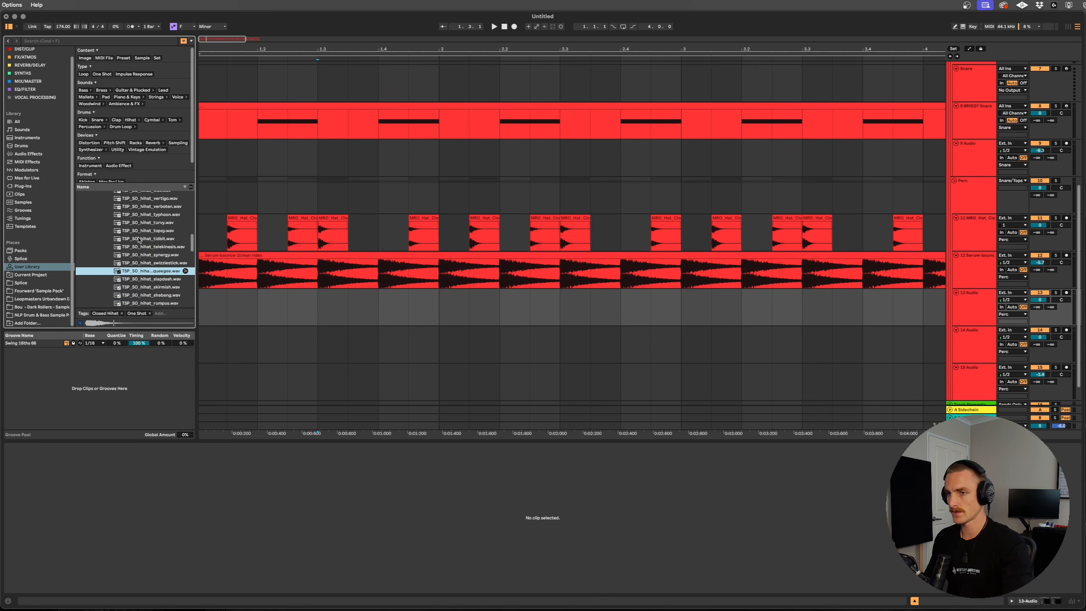
key(Up)
key(Up)
key(Up)
key(Up)
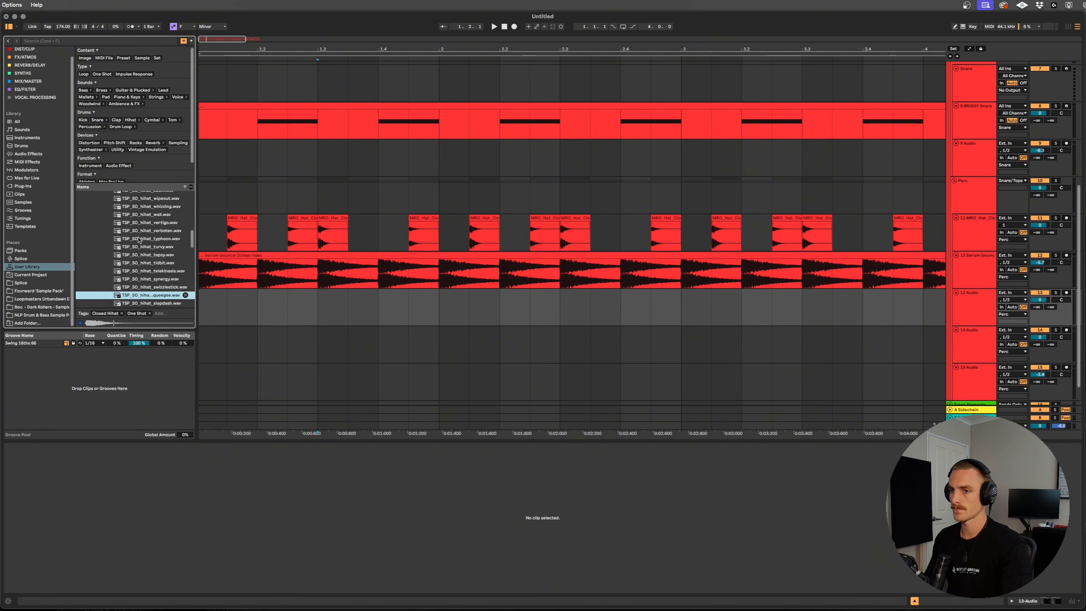
Place the TSP_SO_hihat_squeegee.wav sample at 1.3.1 on track 13 and play the beat from bar 1
drag(150, 295, 320, 312)
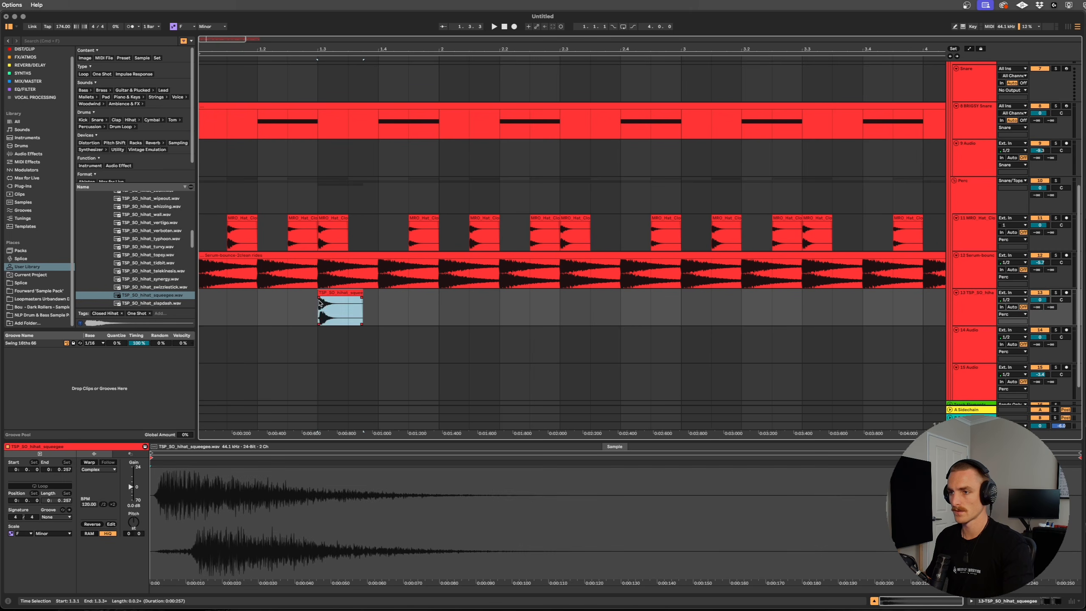
key(space)
scroll(322, 353, up, 3)
scroll(322, 353, down, 4)
key(space)
scroll(326, 317, down, 5)
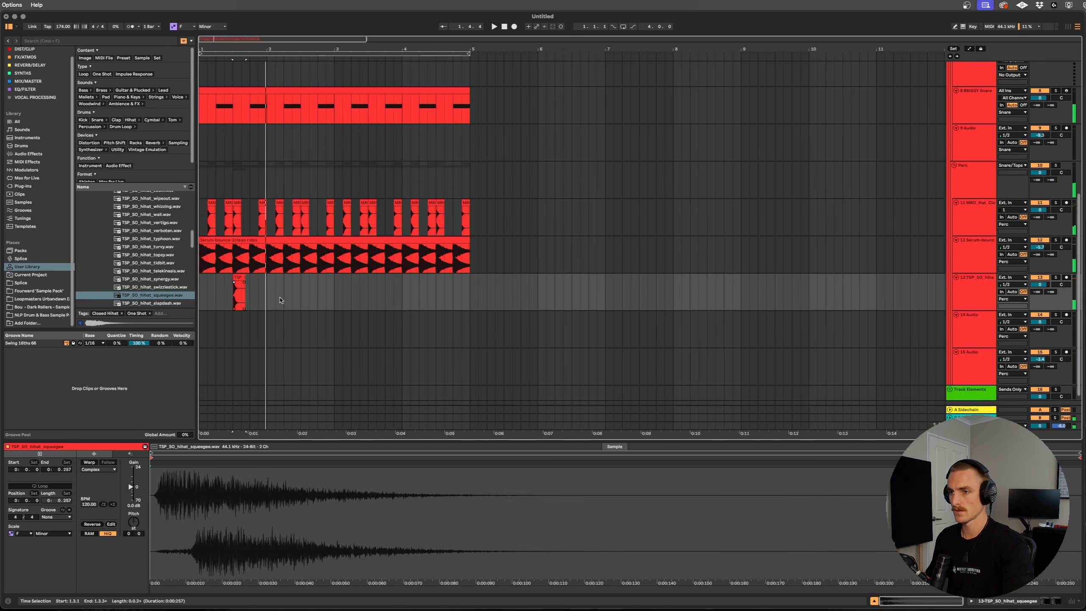
click(281, 299)
click(208, 306)
key(space)
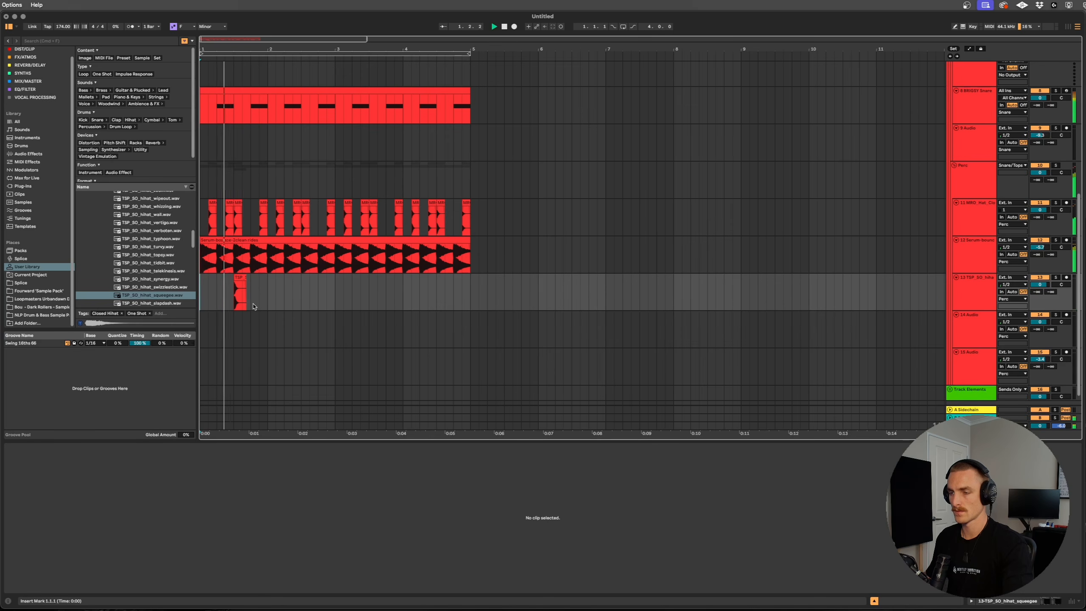
Duplicate bar 1 of the squeegee hi-hat track three times to fill bars 2 to 4
drag(275, 298, 200, 298)
click(272, 298)
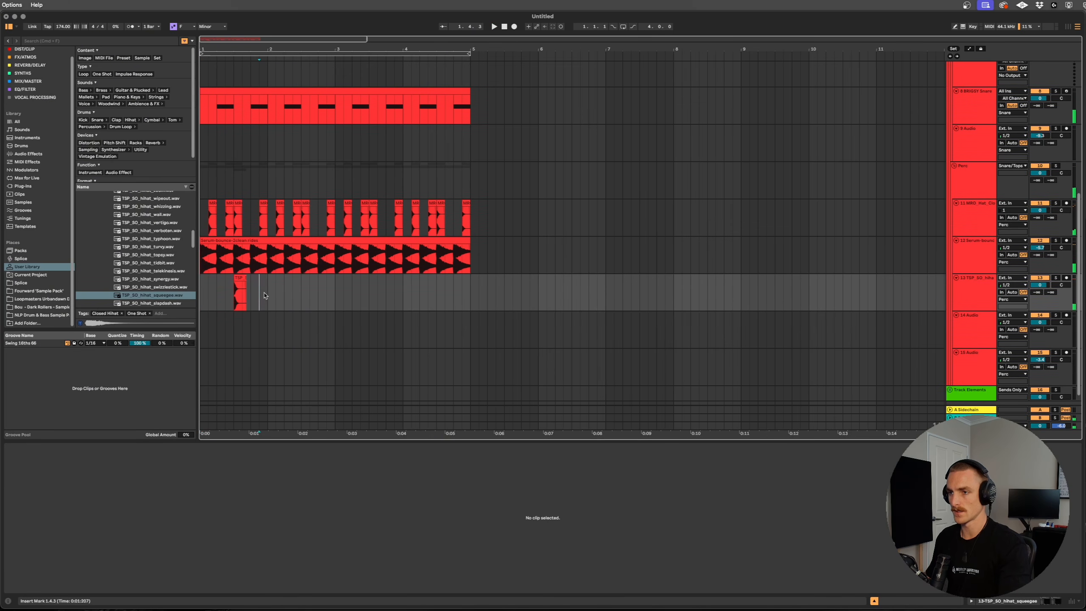
drag(269, 298, 188, 294)
key(super+d)
key(super+d)
key(super+d)
click(202, 299)
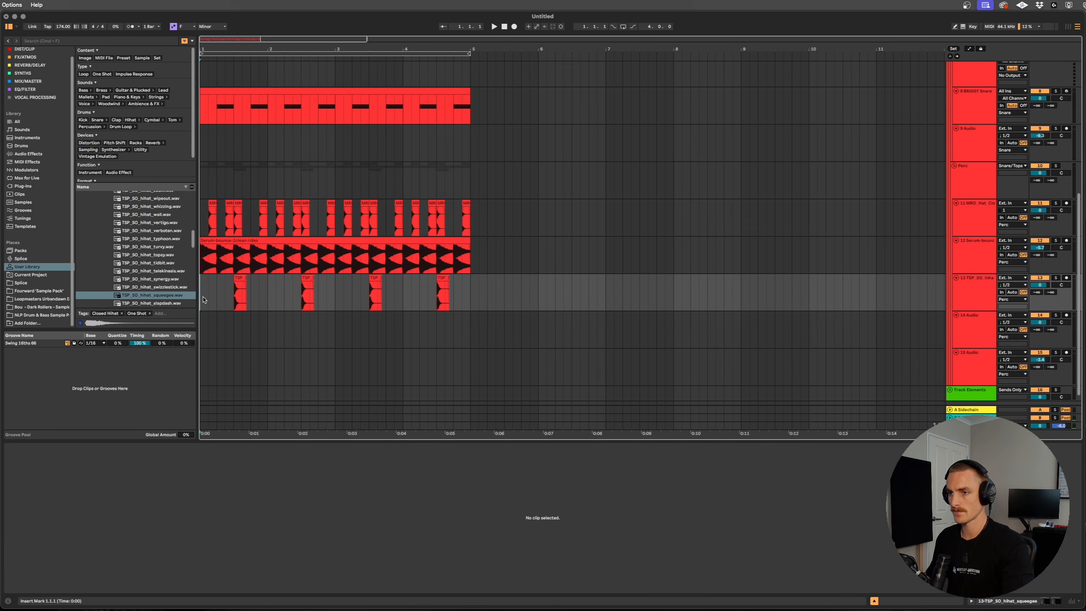
Lower the squeegee hi-hat track's volume to about -3 dB while playing the beat from bar 1
key(space)
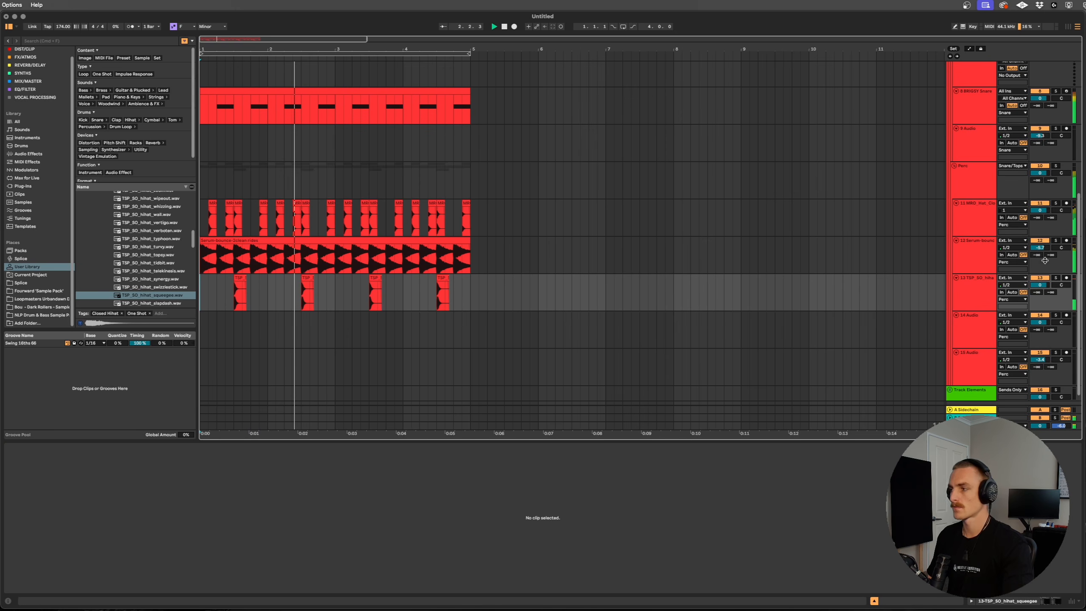
drag(1040, 285, 1040, 289)
drag(1040, 285, 1040, 289)
key(space)
key(space)
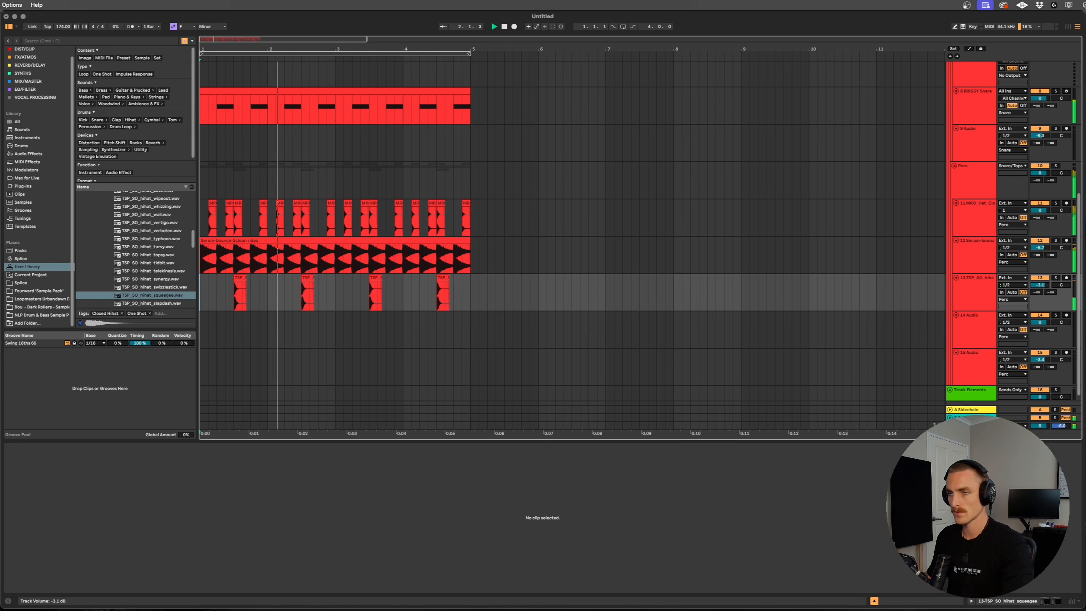
drag(1040, 285, 1040, 286)
key(space)
Review the layered top-end clips one by one: the closed hat, the ride loop and the squeegee hi-hat
click(513, 316)
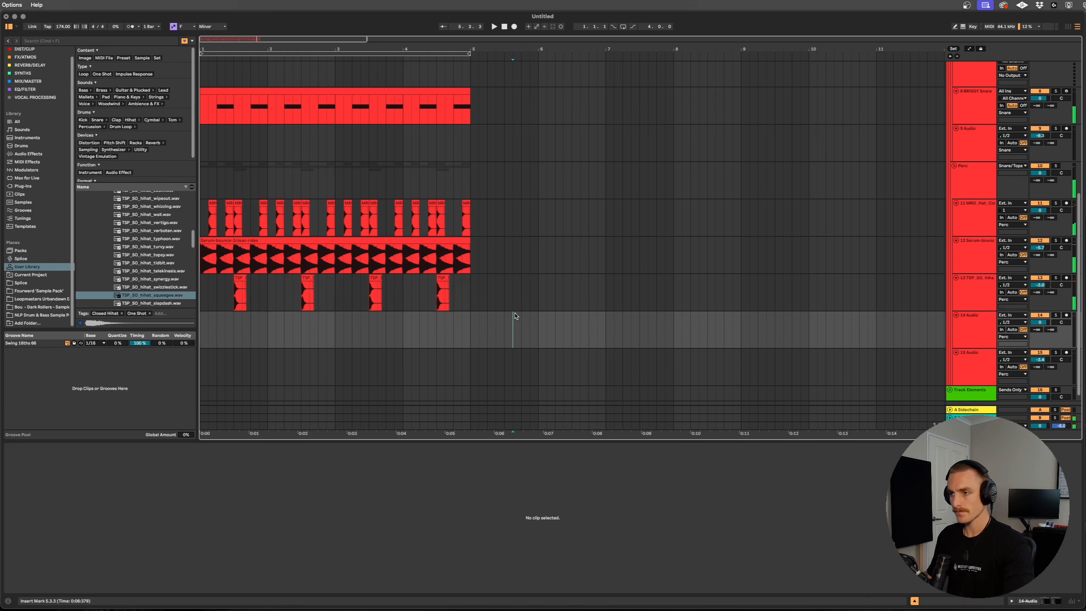
scroll(252, 286, up, 2)
scroll(185, 213, up, 1)
scroll(204, 226, left, 1)
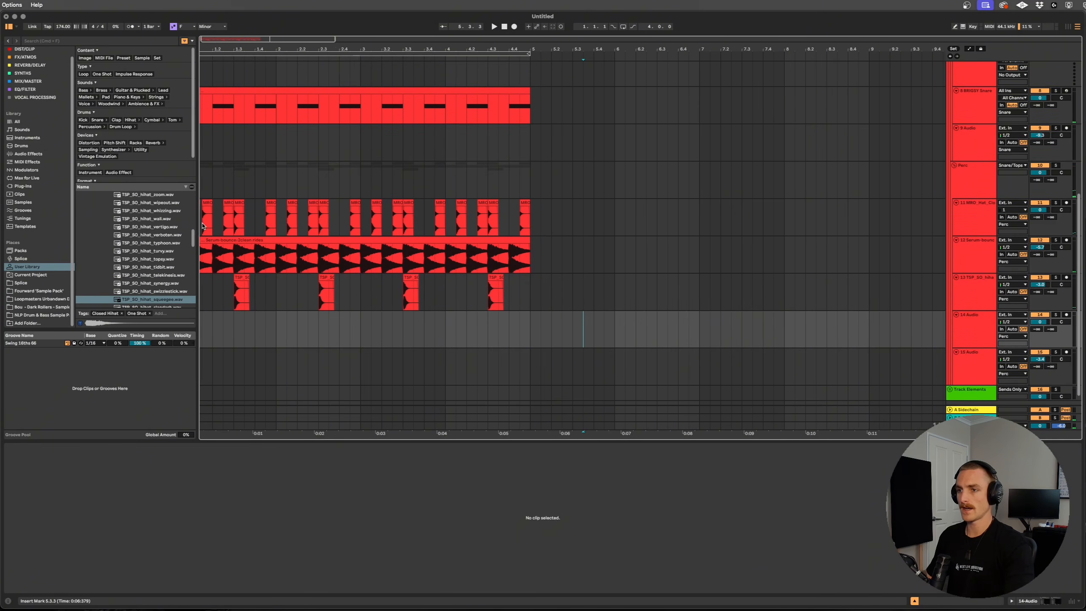
scroll(204, 226, left, 1)
click(212, 219)
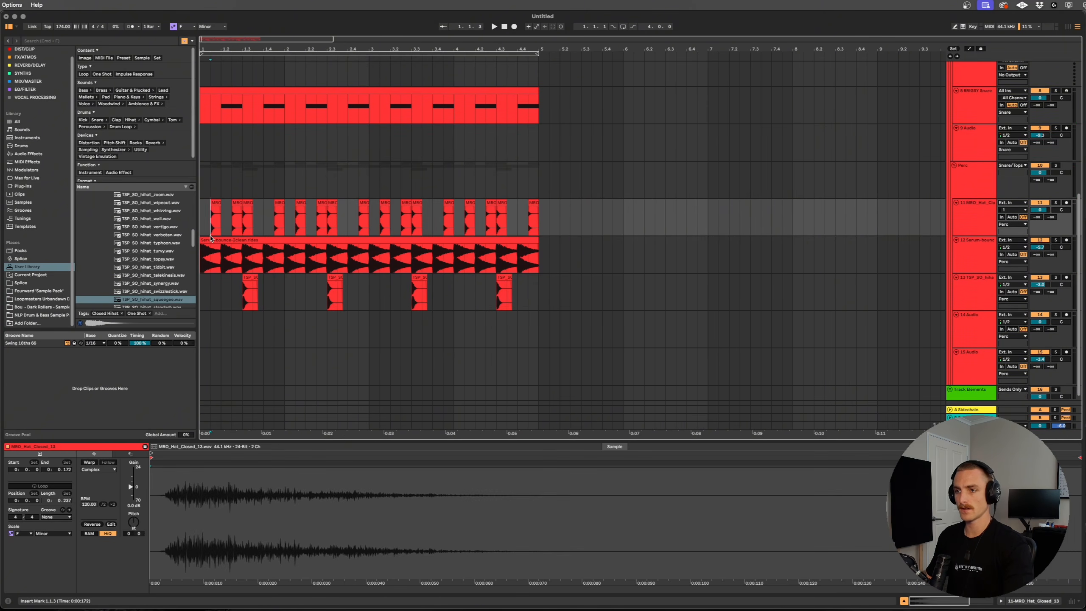
click(211, 238)
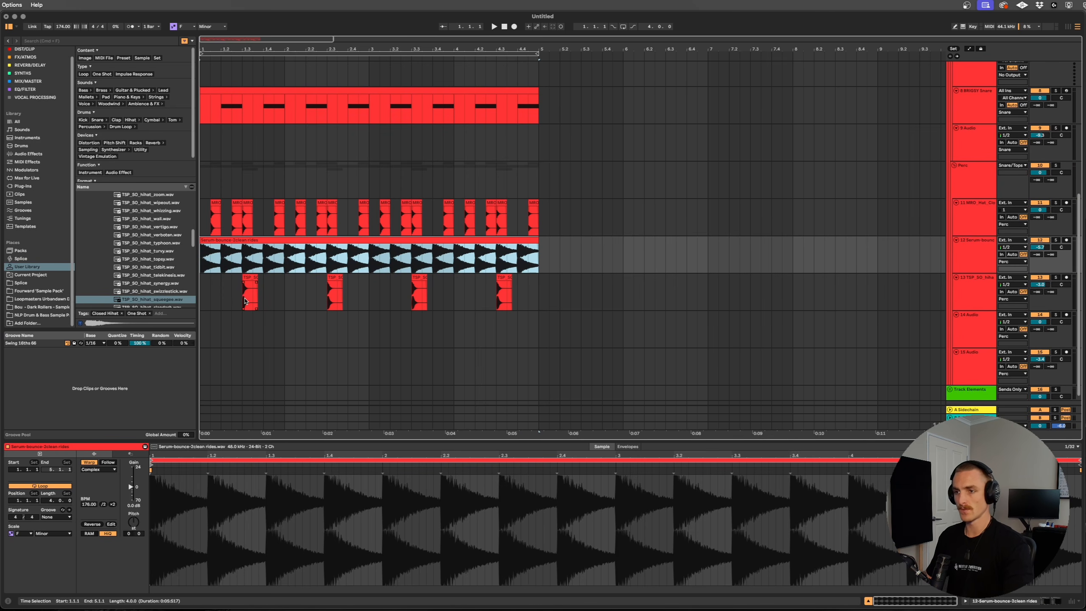
scroll(259, 295, up, 4)
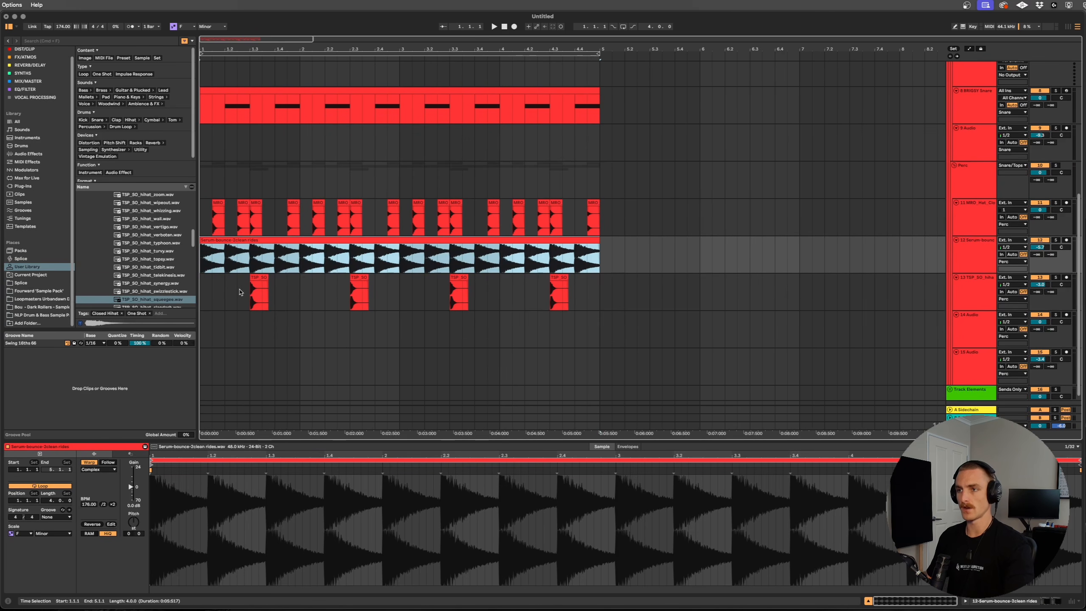
click(266, 286)
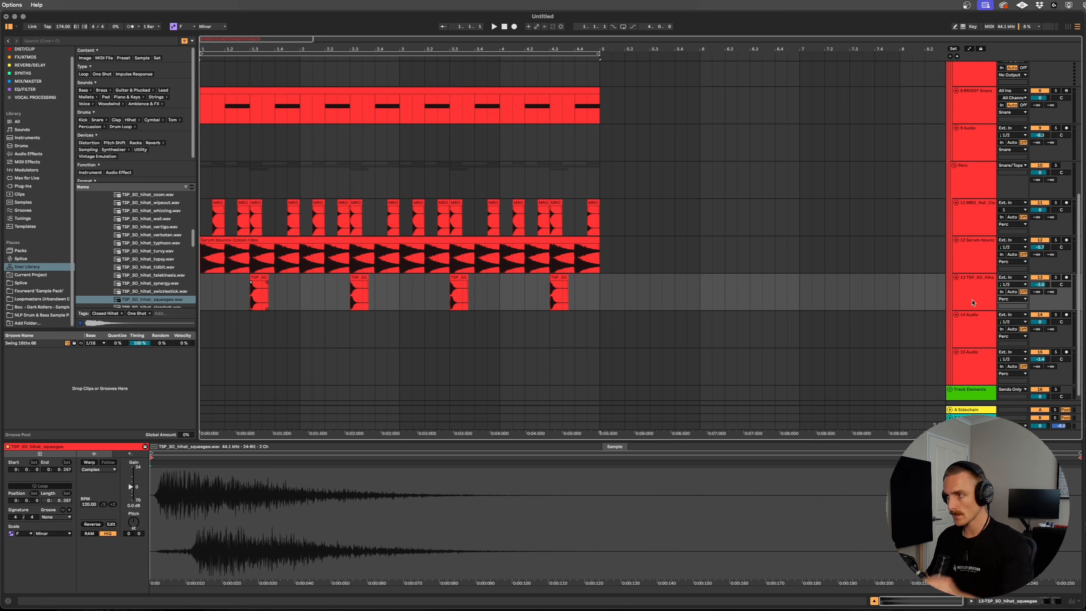
Search the Splice folder for "mars indie" and place the MARS_INDIE_80 tambourine loop at bar 1 of track 14
click(975, 333)
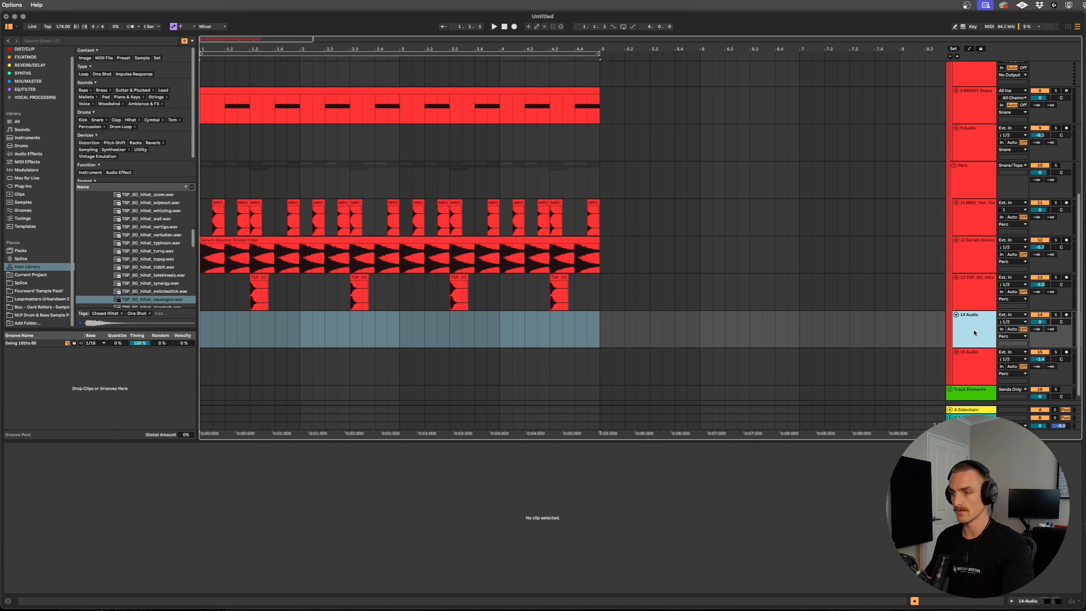
click(63, 43)
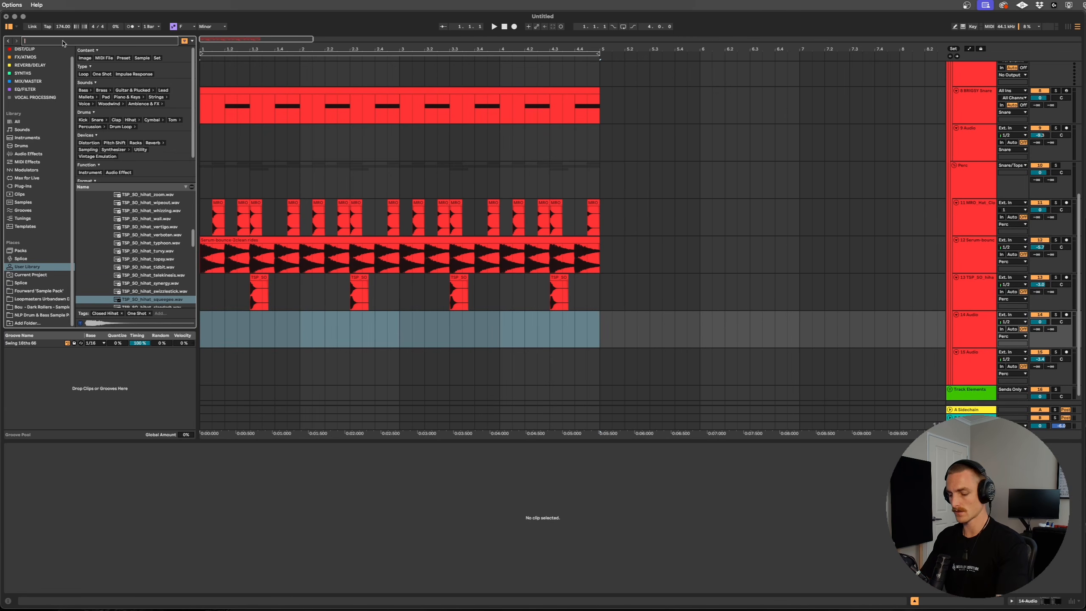
text(mars indie)
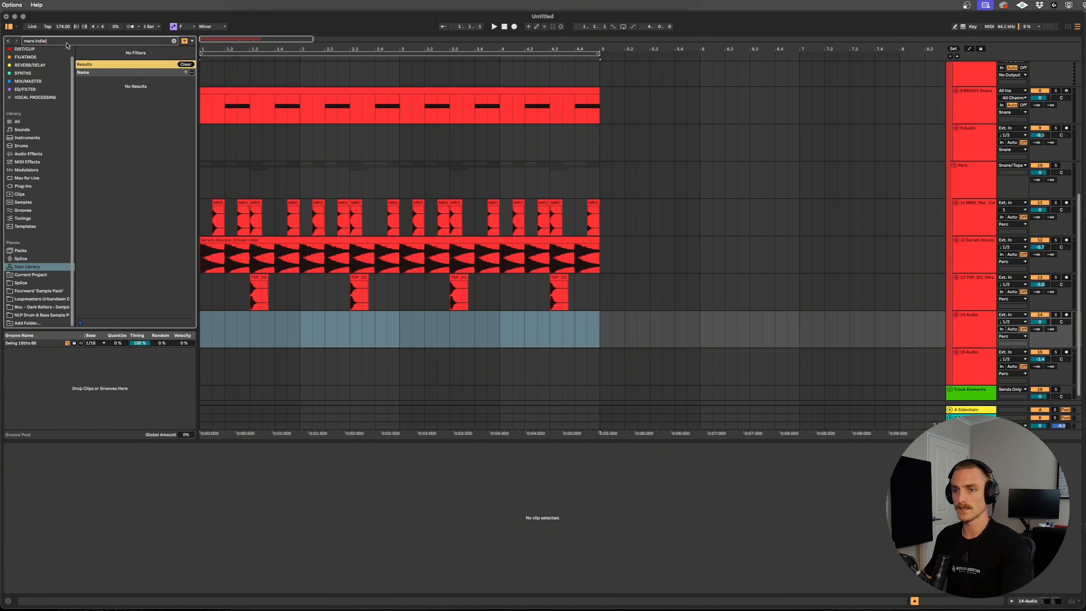
click(39, 276)
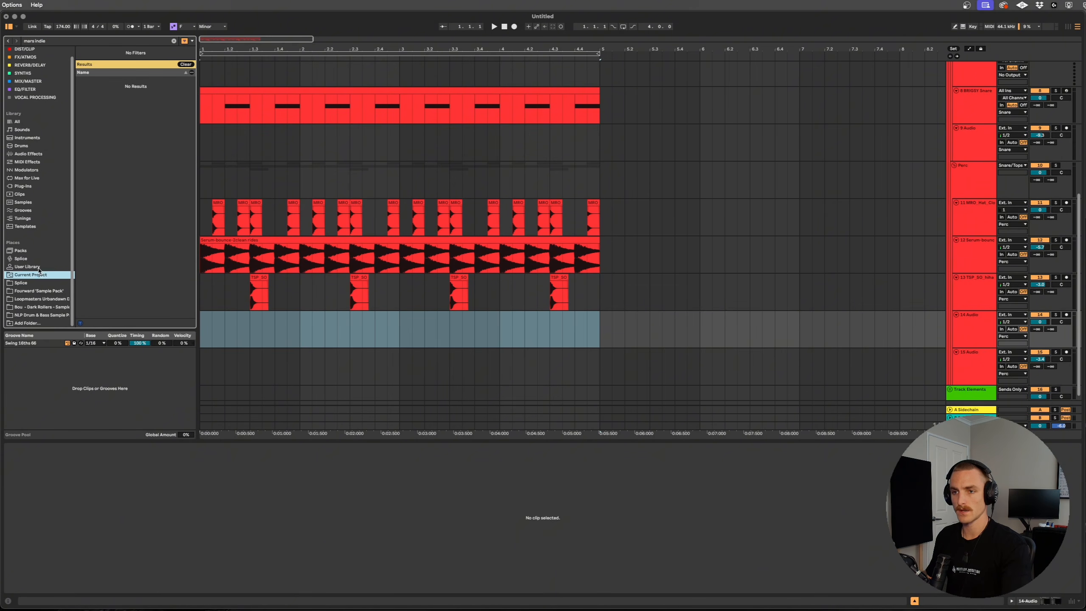
click(31, 284)
click(92, 133)
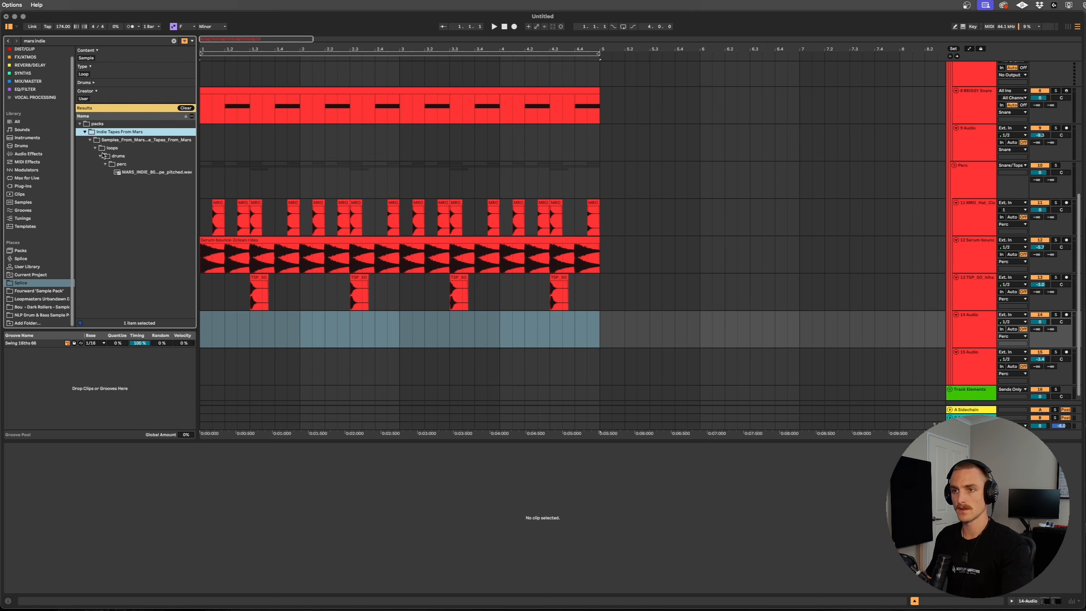
drag(142, 172, 205, 333)
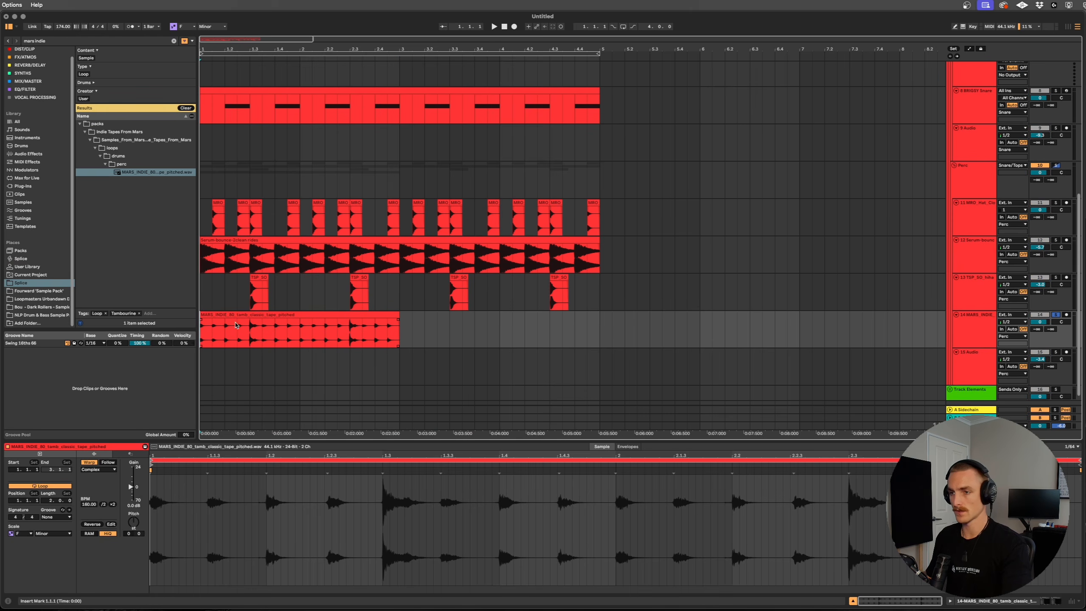
Halve the tambourine clip's source tempo to 80 BPM during playback and duplicate the clip to fill bars 3 and 4
key(space)
click(130, 533)
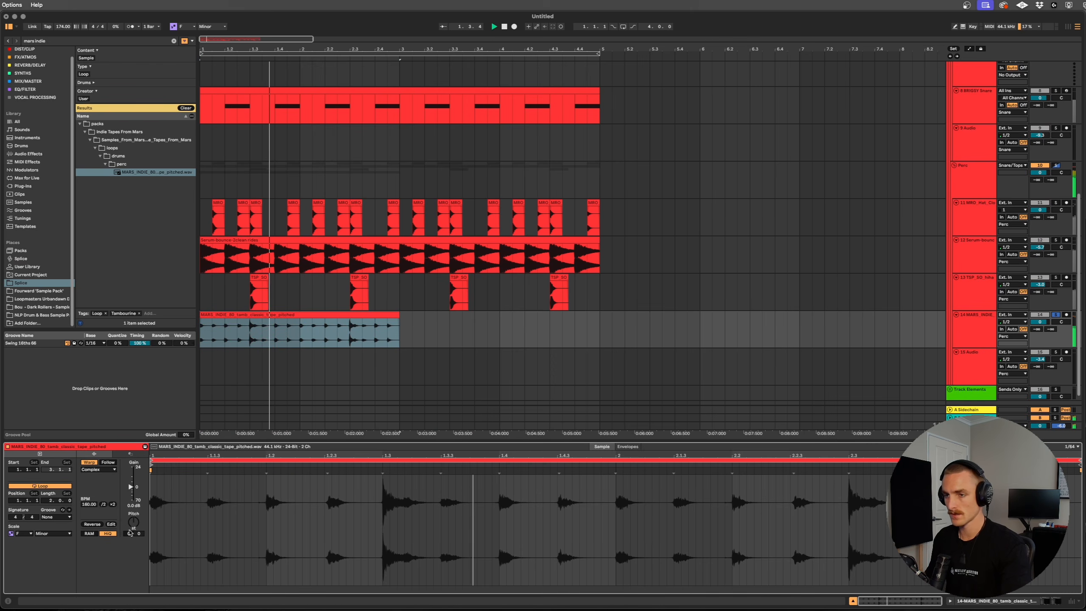
click(103, 505)
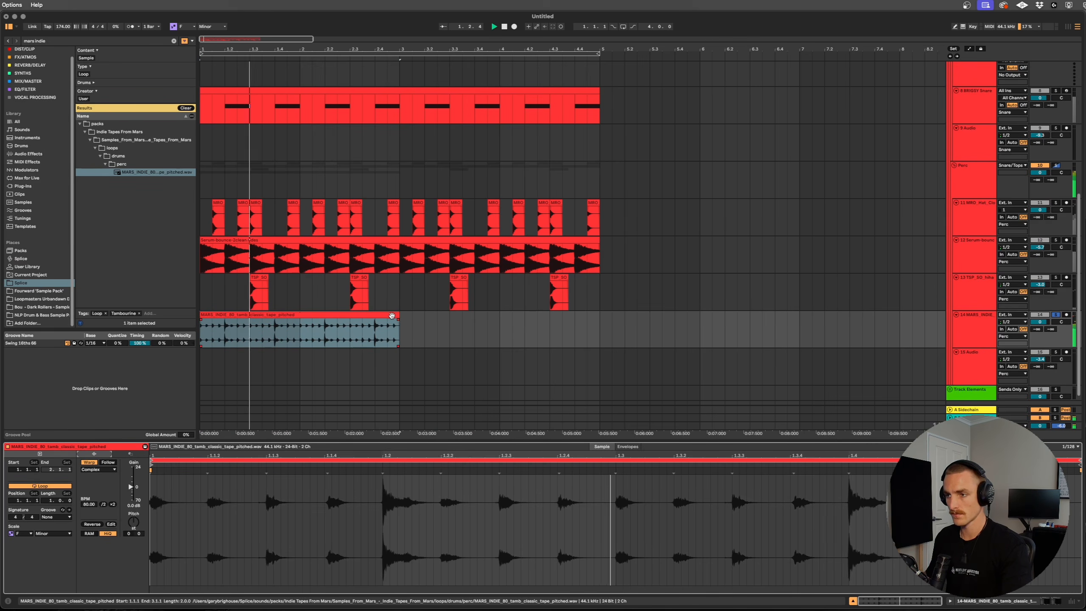
key(ctrl+d)
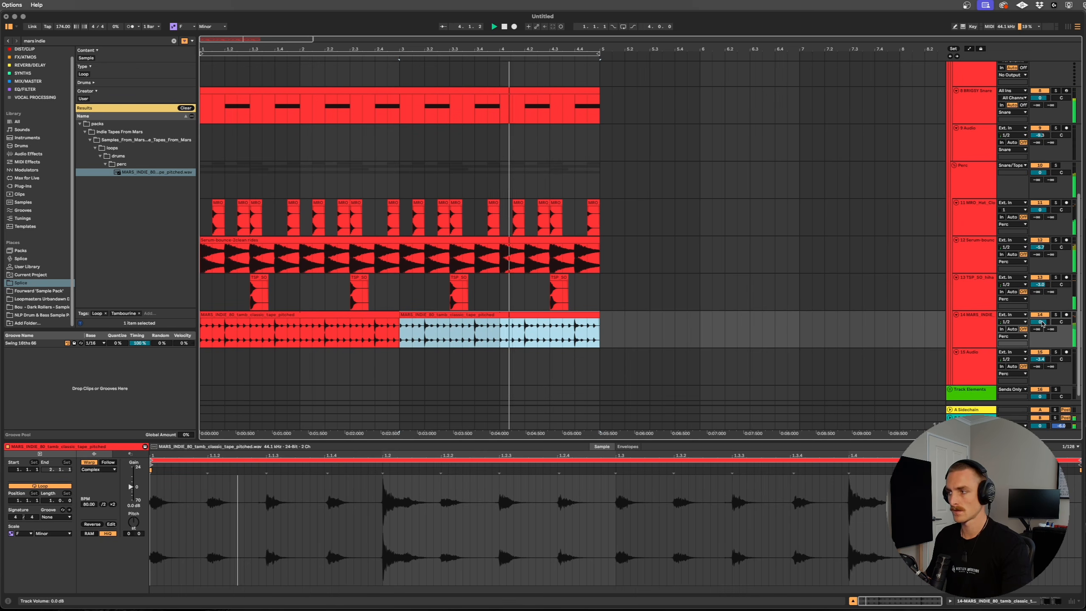
click(1043, 324)
key(space)
Split the first tambourine clip at 1.2.1 and delete the part after the split, keeping only the first beat
key(shift+Tab)
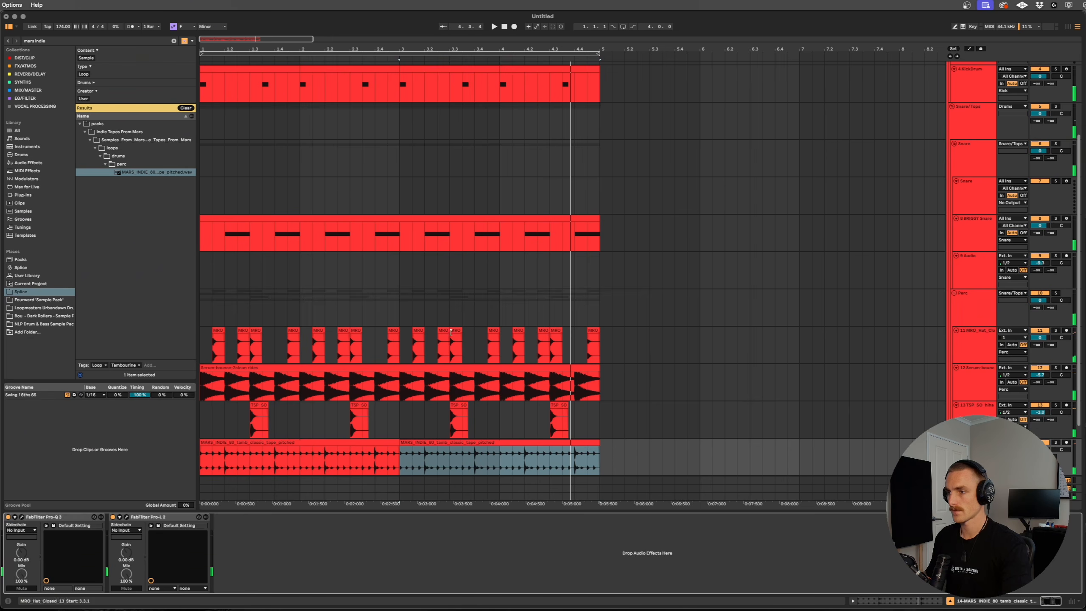
scroll(255, 442, up, 5)
scroll(278, 468, left, 3)
scroll(263, 477, up, 5)
scroll(268, 478, left, 3)
scroll(284, 461, down, 2)
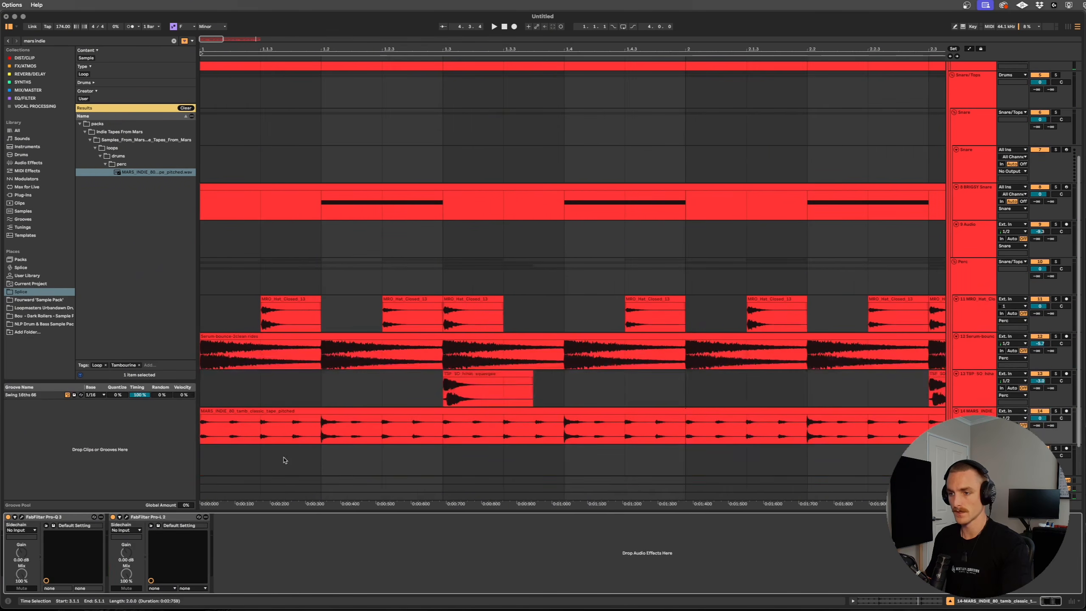
click(323, 431)
key(super+e)
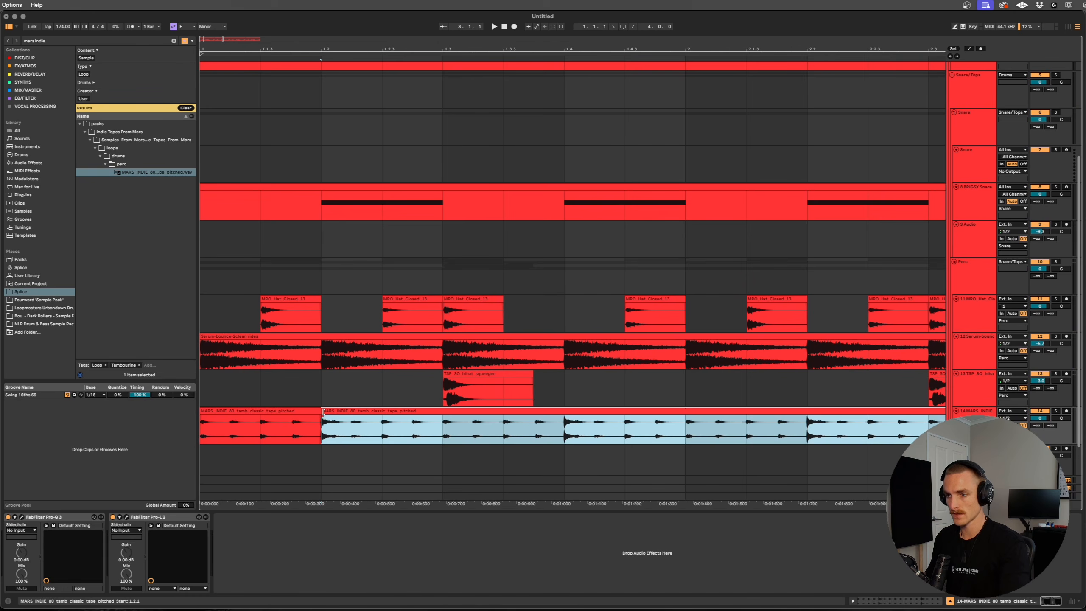
drag(322, 411, 434, 418)
key(Delete)
Duplicate the one-beat tambourine clip repeatedly until it fills all four bars up to 5.1.1
drag(323, 429, 208, 426)
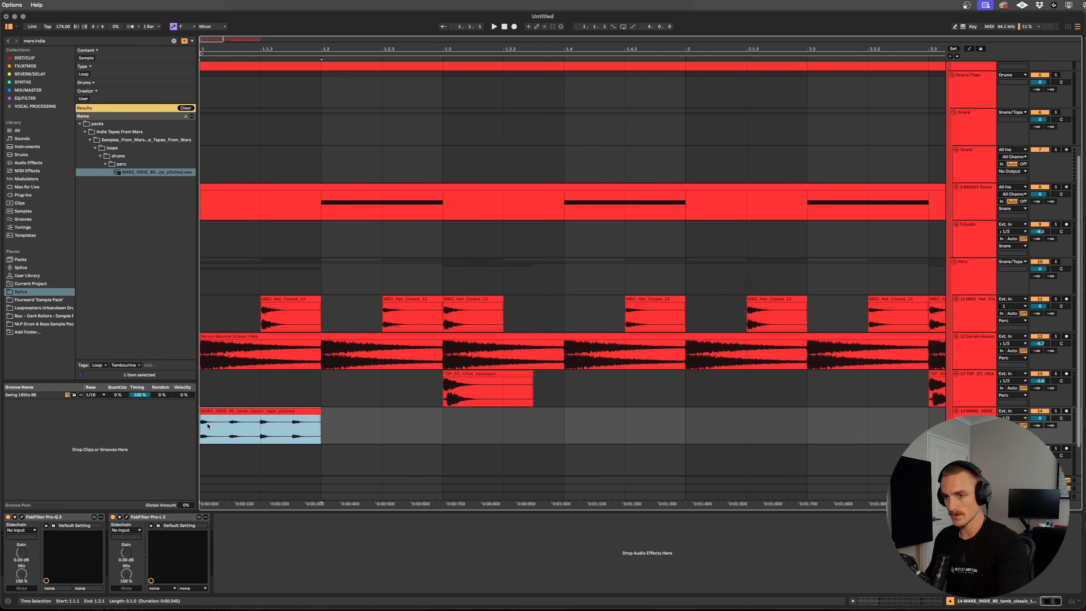
key(super+d)
scroll(298, 427, down, 4)
key(super+d)
key(super+d)
key(super+d)
scroll(456, 438, down, 6)
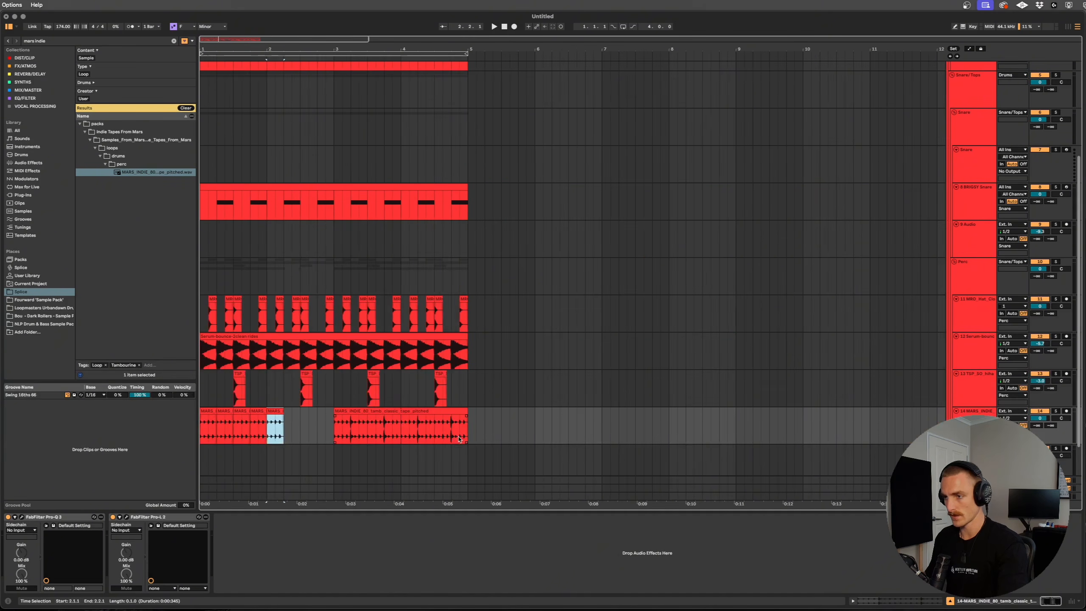
key(super+d)
key(super+d)
key(super+d)
key(super+d)
key(super+d)
key(super+d)
key(super+d)
key(super+d)
key(super+d)
key(super+d)
key(super+d)
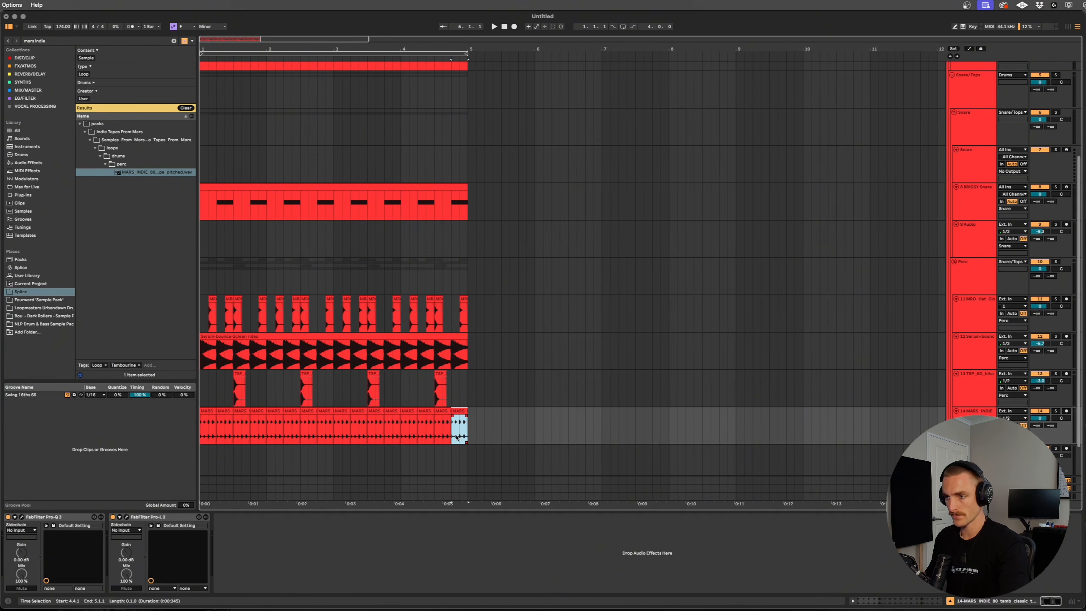
Consolidate the tambourine clips across bars 1 to 4 into one clip and set its gain to about -2.1 dB
shift+click(410, 436)
shift+click(203, 429)
key(super+j)
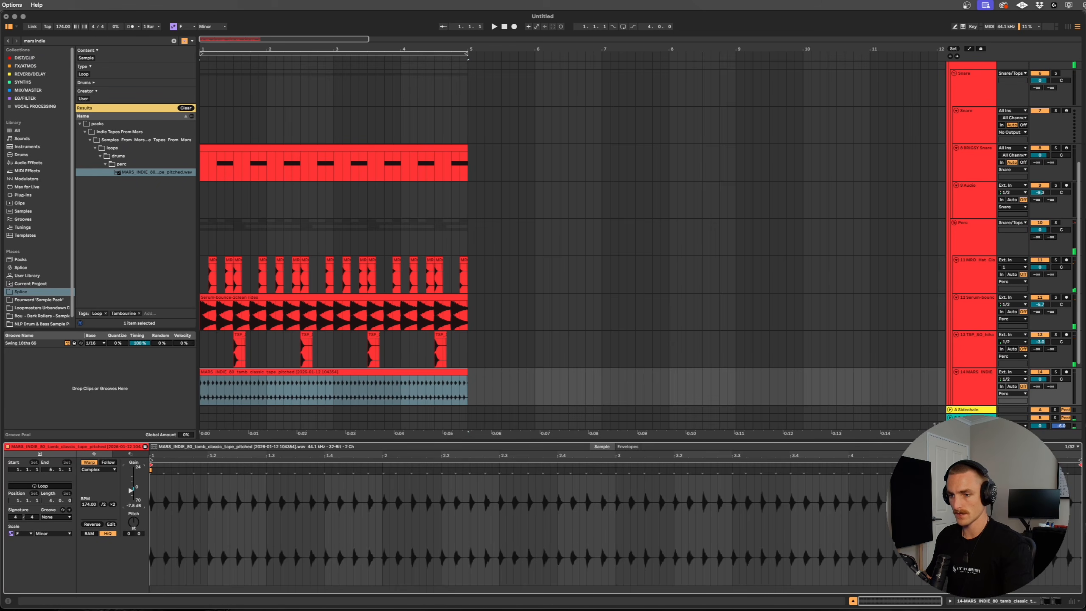
drag(130, 490, 131, 488)
key(space)
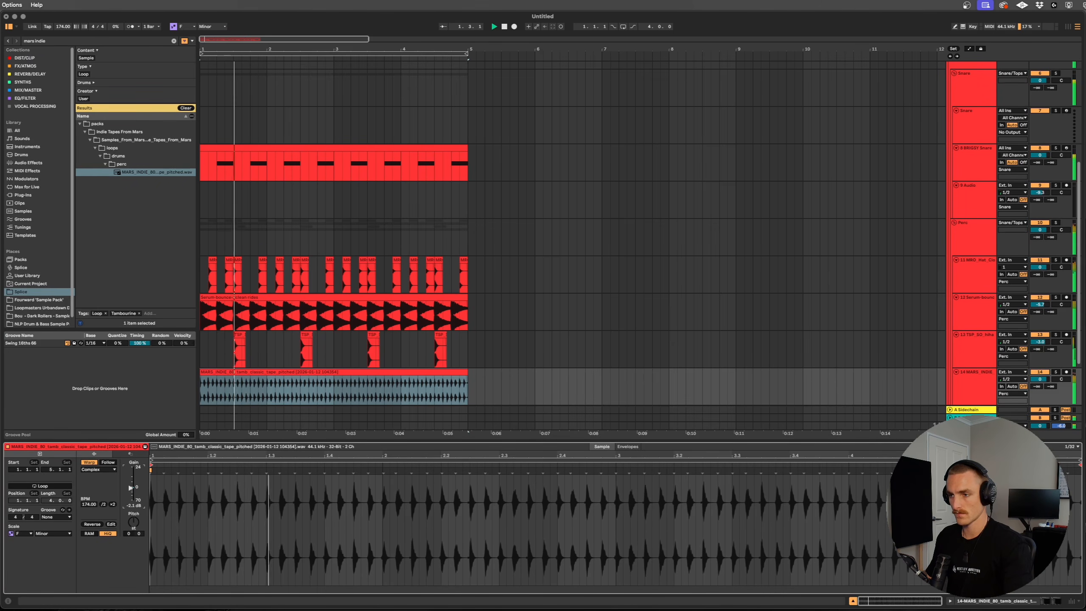
Clear the browser search for the tambourine sample and stop playback of the beat
click(172, 43)
click(173, 41)
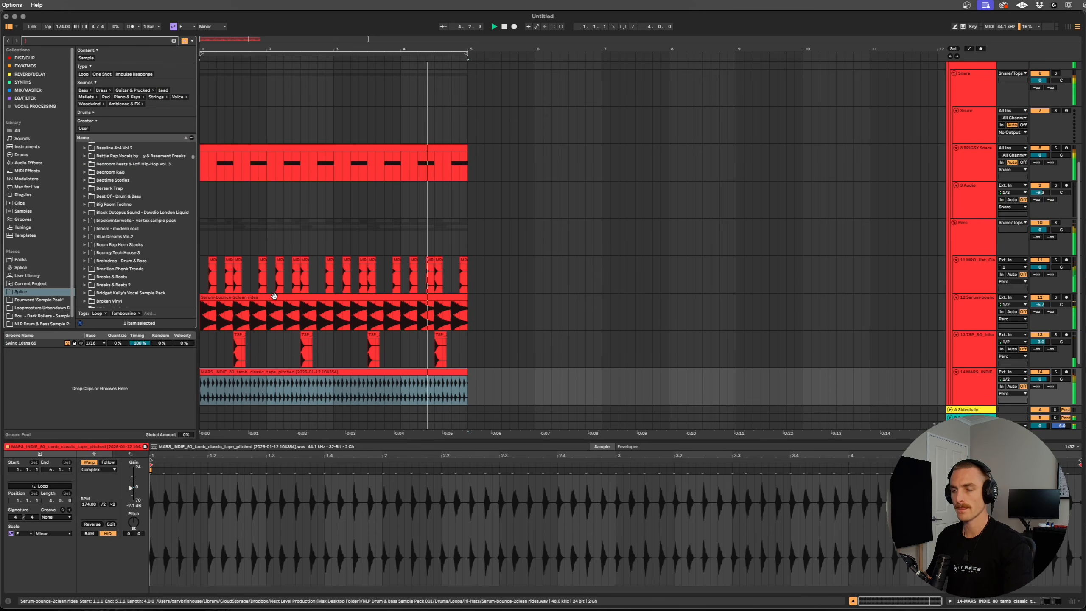
click(282, 274)
click(419, 371)
key(space)
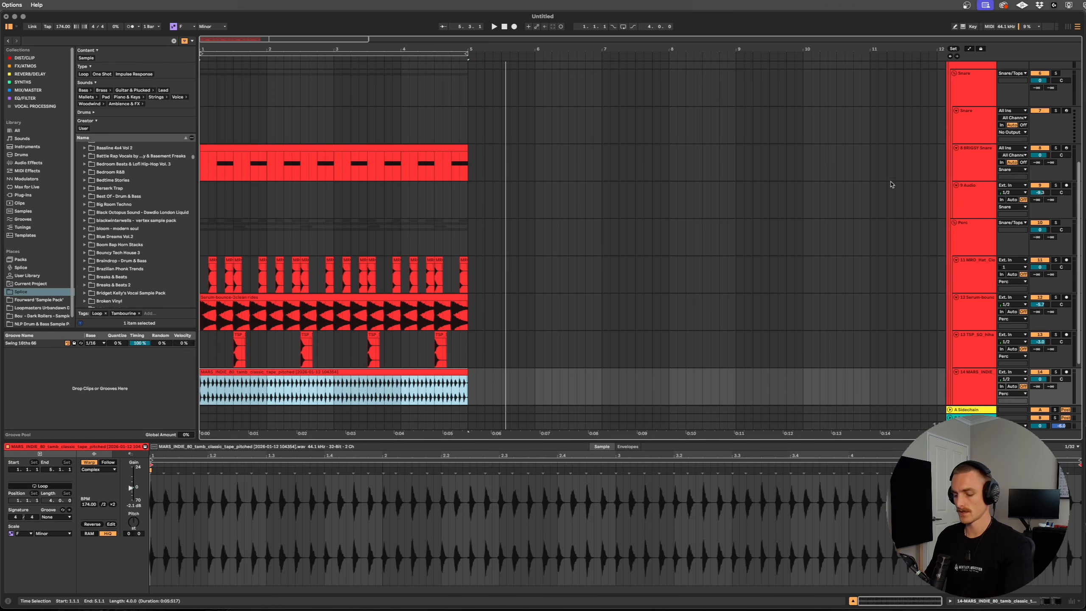
Bounce the snare MIDI clip's range from 1.2.1 to 1.4.1 to audio at 1.2.1 on the empty track below
key(plus)
key(plus)
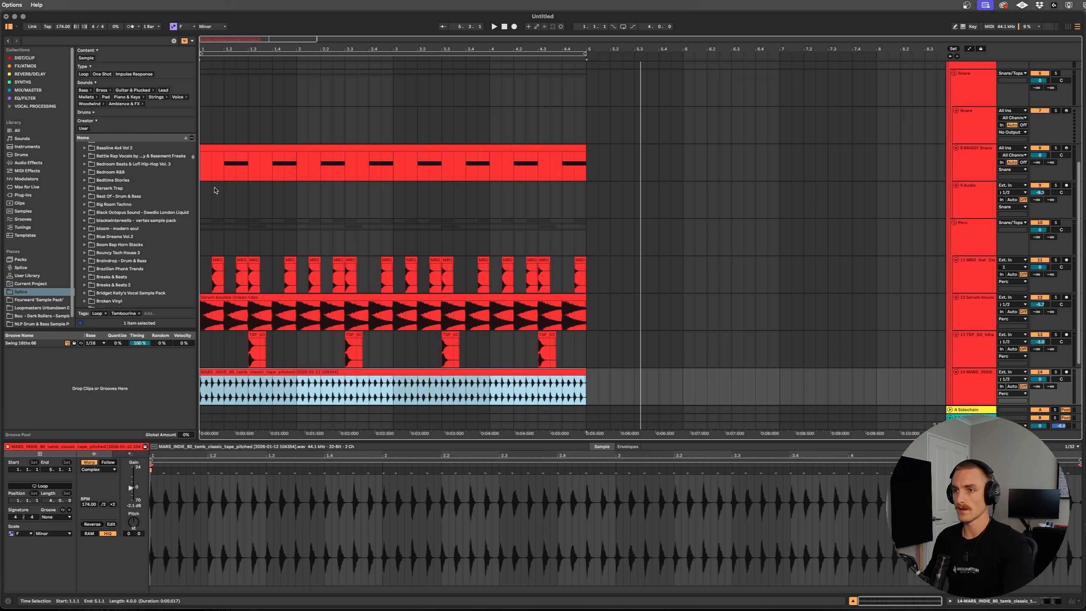
drag(224, 171, 270, 168)
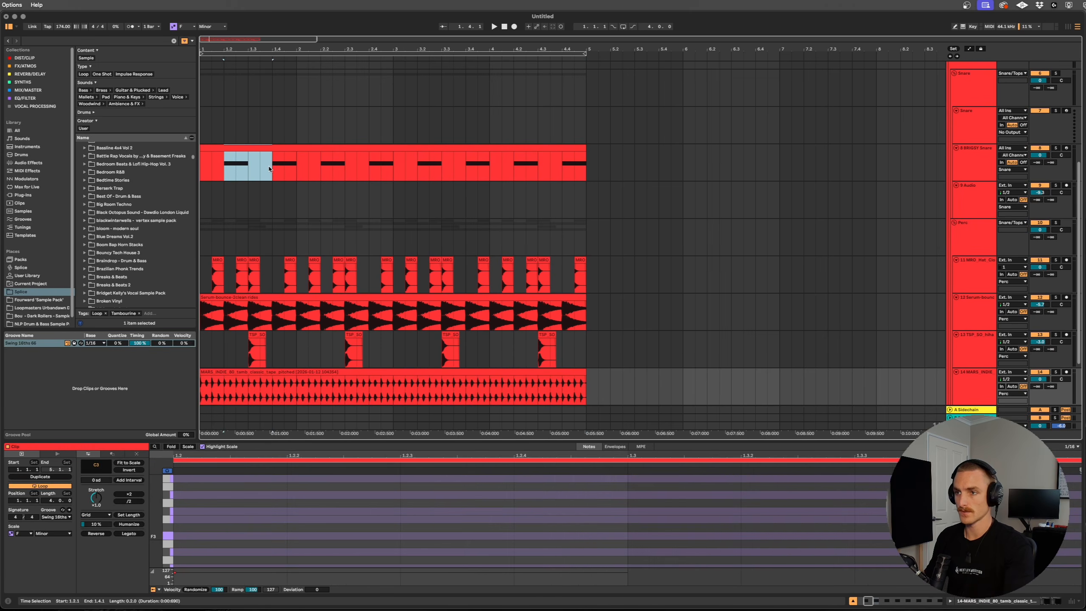
right_click(225, 204)
click(268, 273)
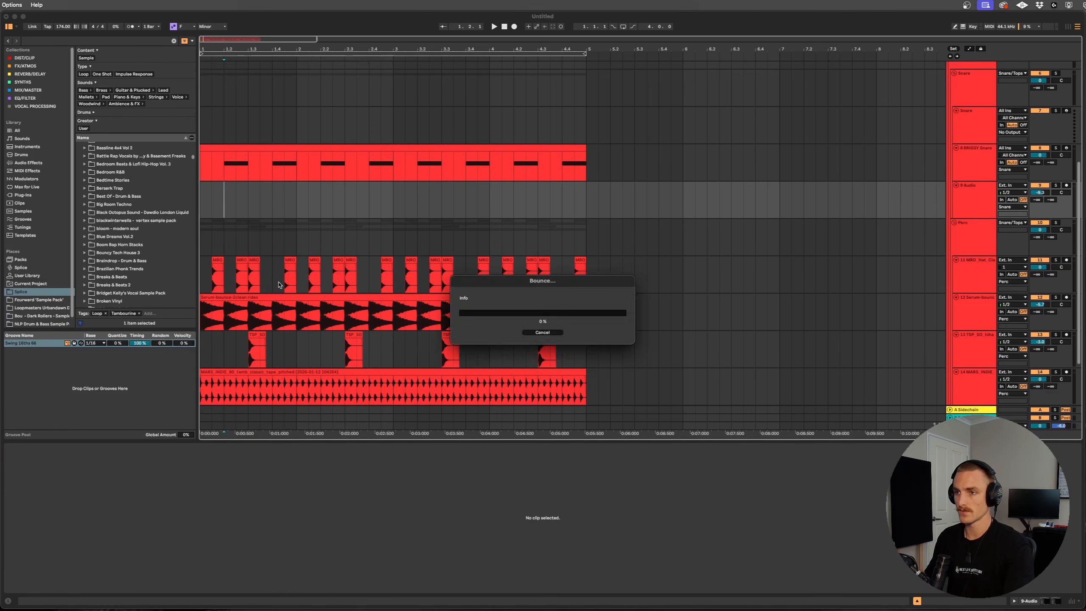
scroll(231, 200, up, 3)
scroll(231, 199, left, 2)
scroll(273, 199, up, 4)
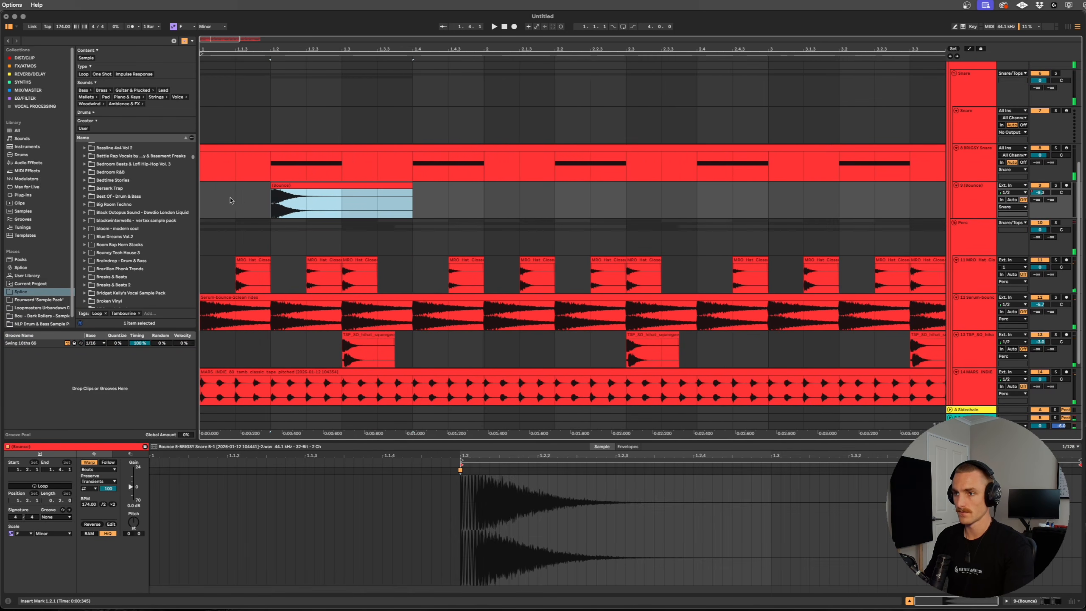
Trim the bounced snare clip so it ends at 1.3.1
click(271, 190)
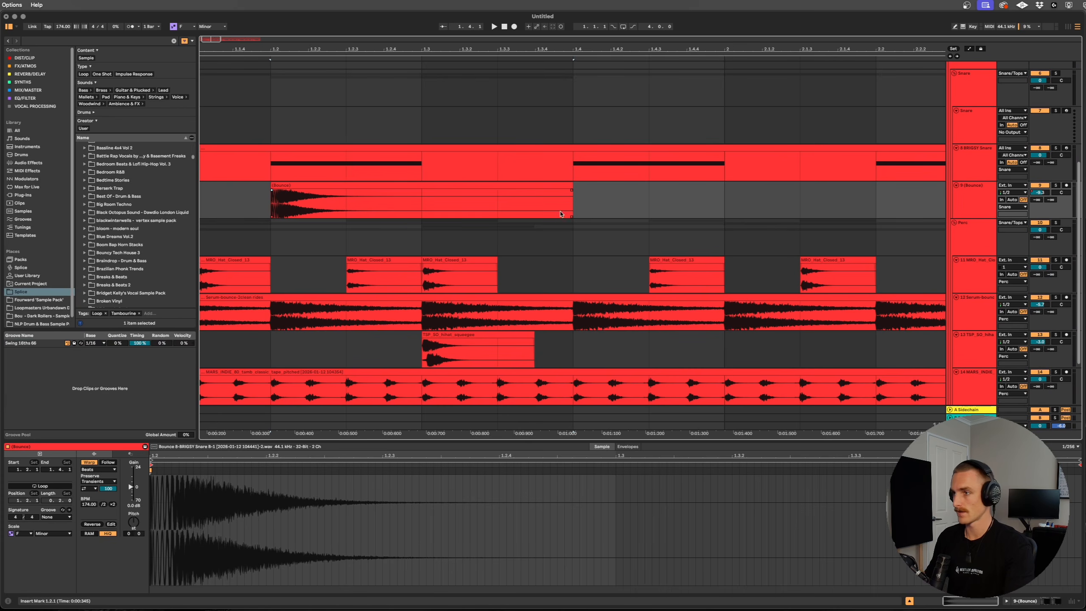
drag(574, 190, 421, 190)
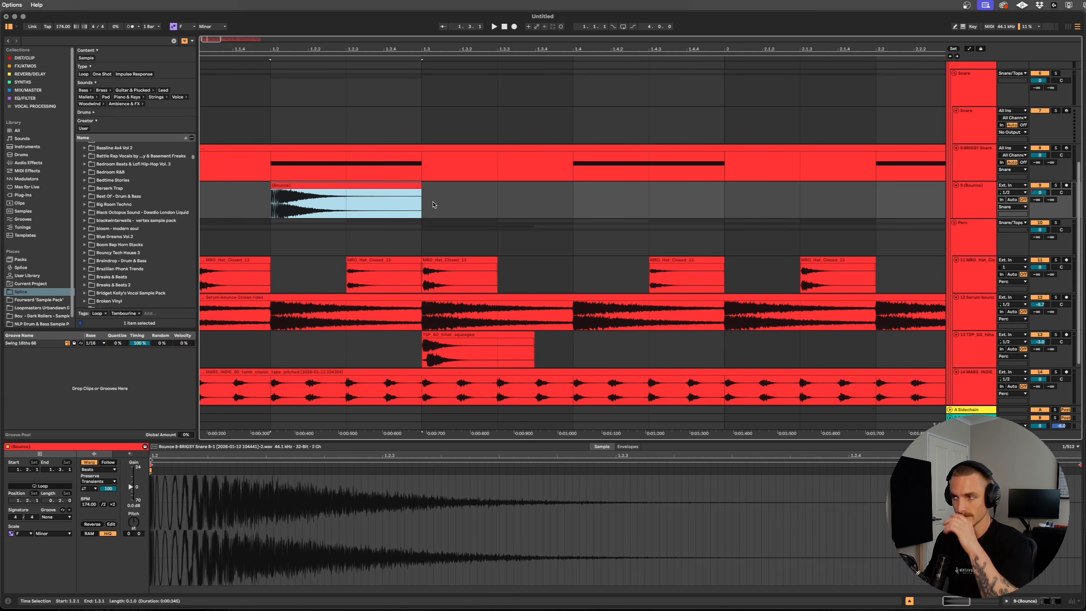
scroll(424, 205, down, 2)
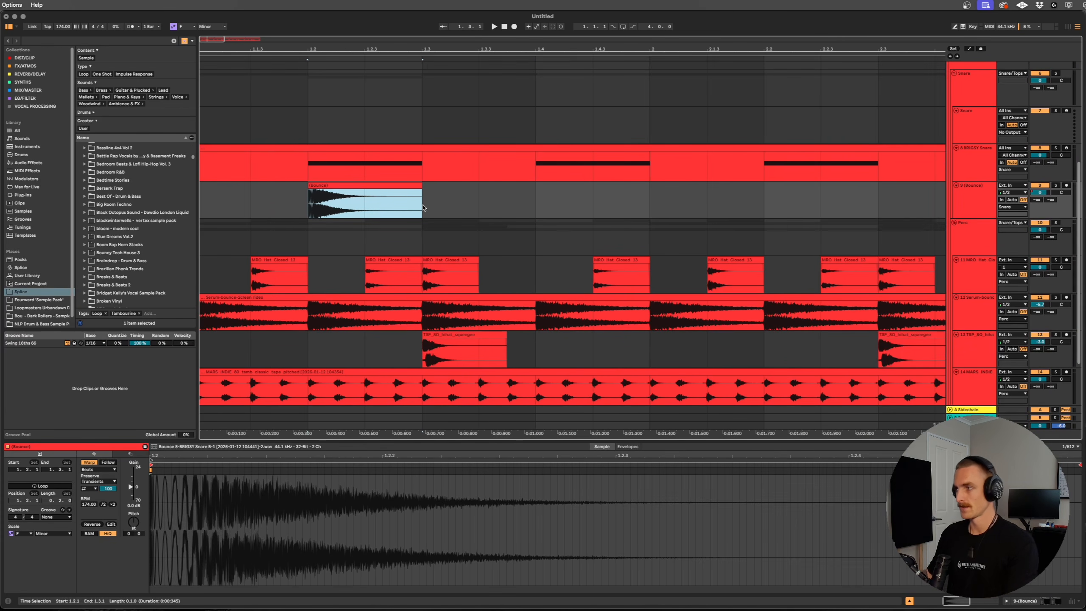
drag(1040, 192, 1040, 221)
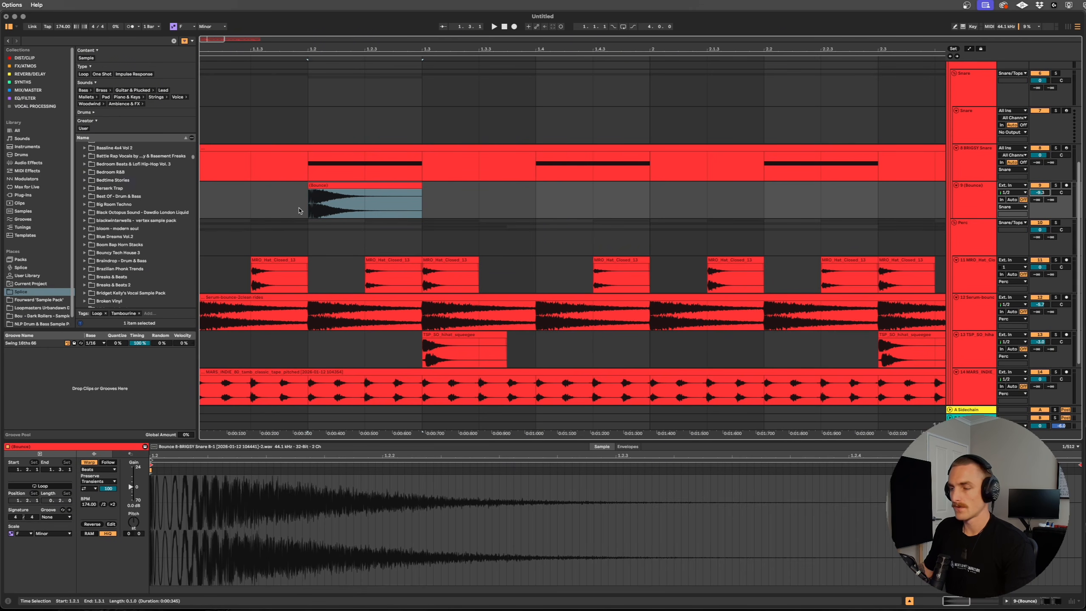
Solo the bounced snare track and audition the hit from 1.2.1
scroll(299, 210, up, 3)
click(370, 206)
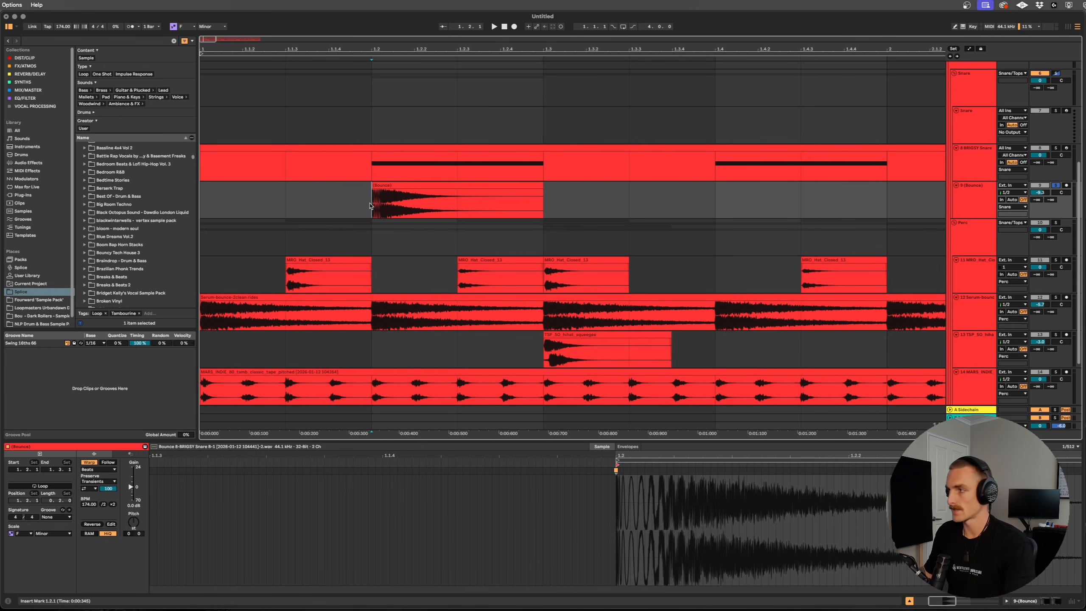
key(space)
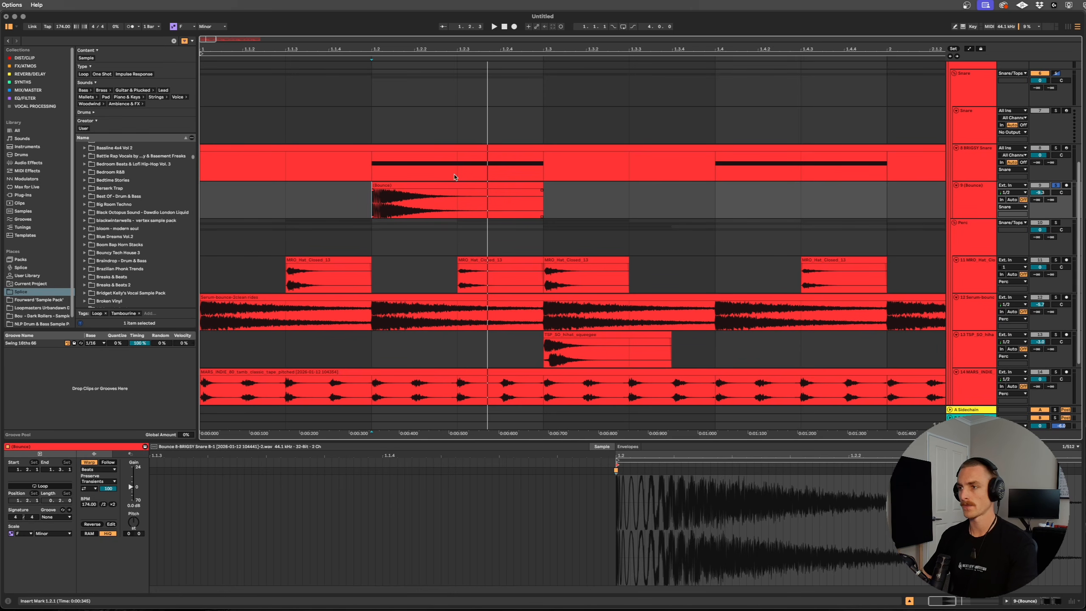
Cut a section of about 11 ms out of the bounced snare just after its initial transient
right_click(476, 216)
click(488, 416)
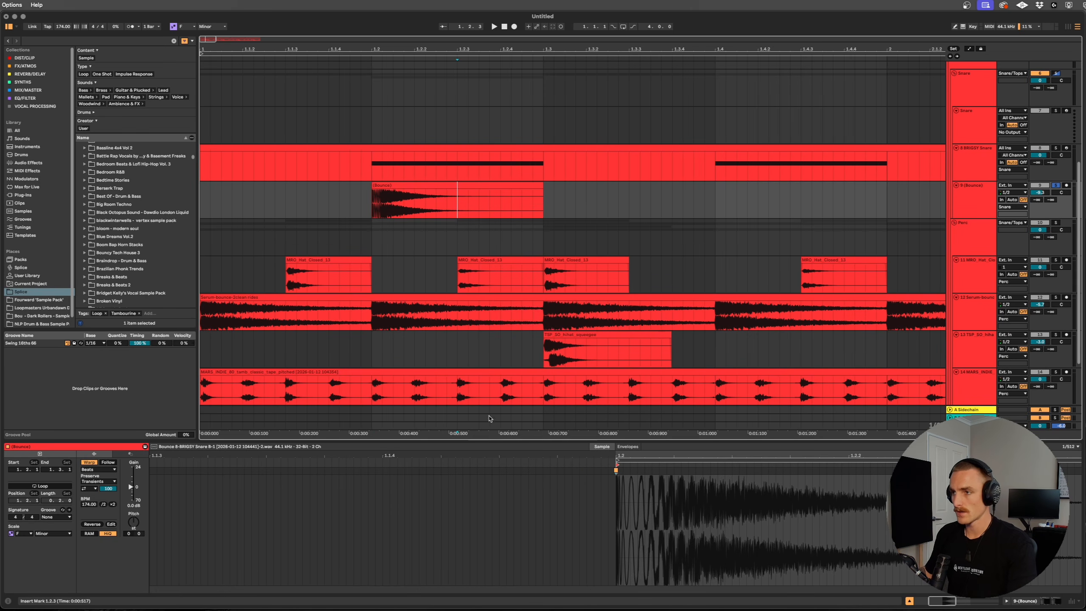
click(404, 203)
scroll(372, 201, up, 10)
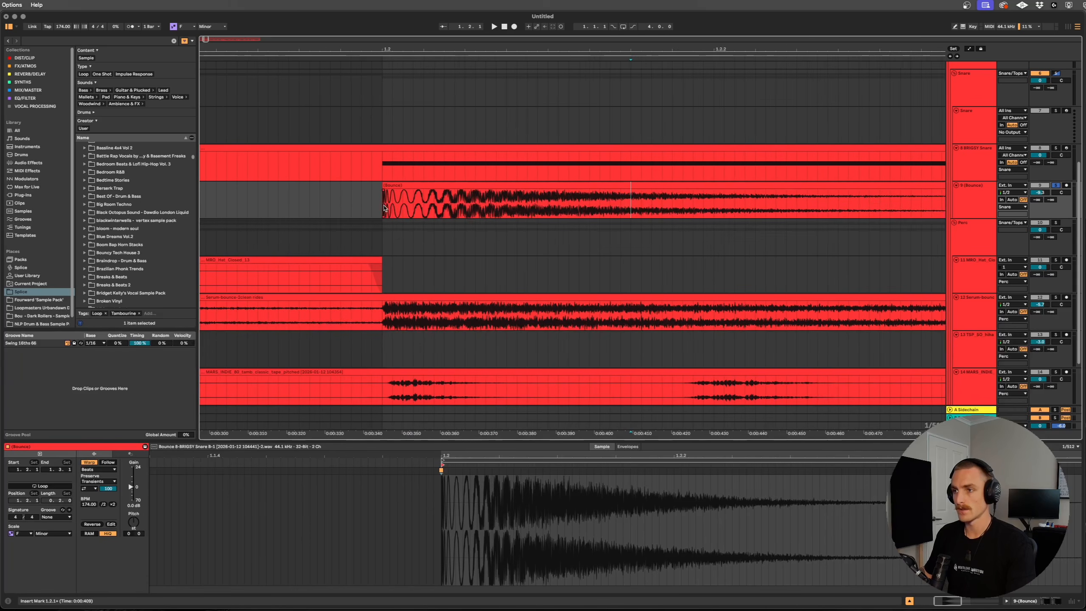
scroll(382, 206, right, 1)
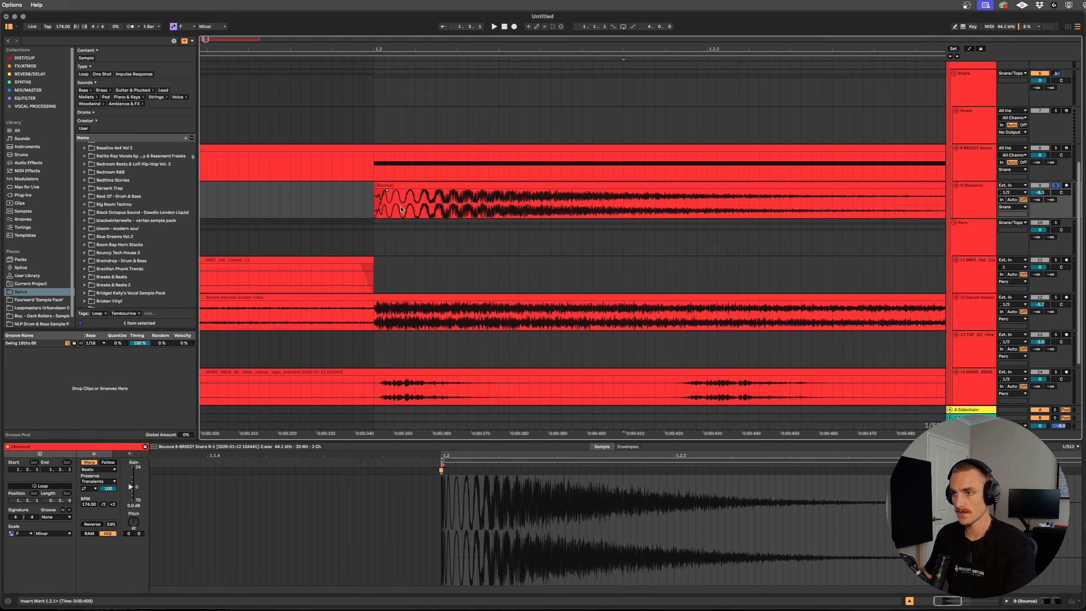
drag(394, 210, 436, 210)
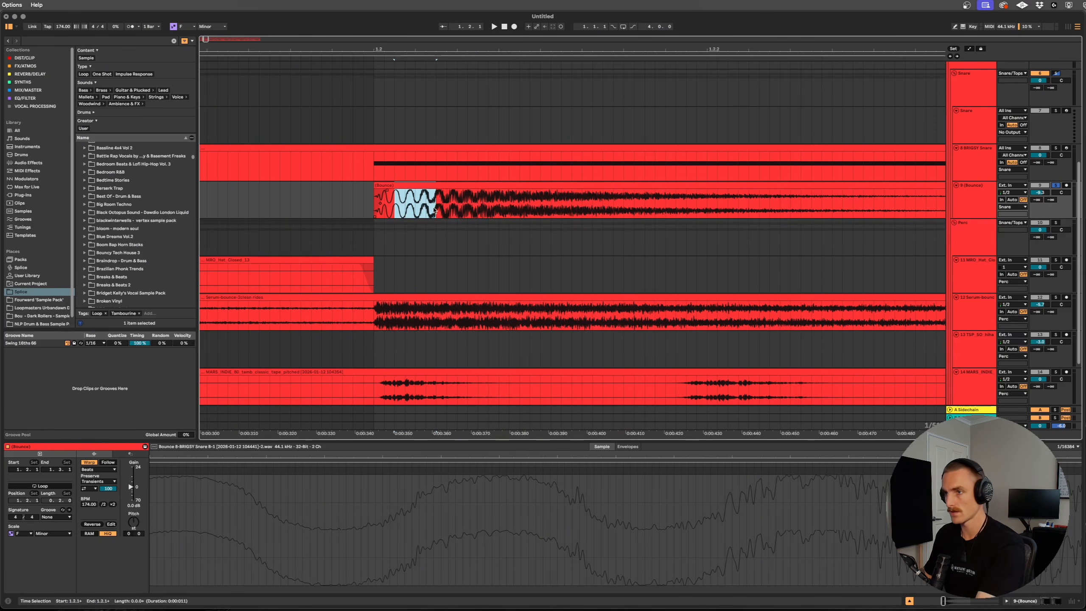
key(Delete)
Move the snare tail back against the transient to close the gap and extend the transient piece slightly into the tail
click(405, 201)
click(389, 195)
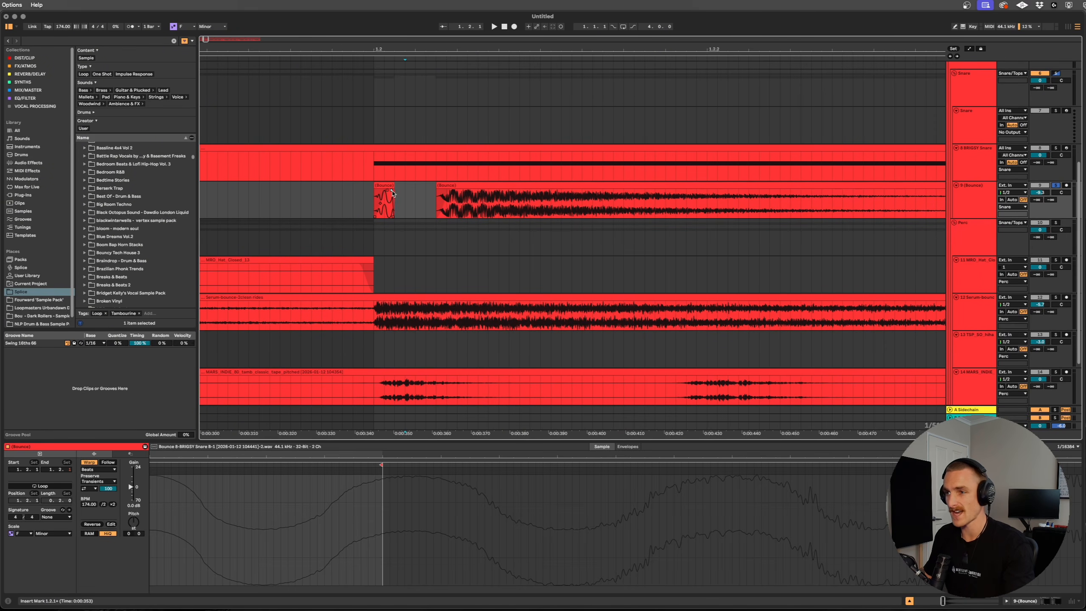
drag(447, 194, 399, 194)
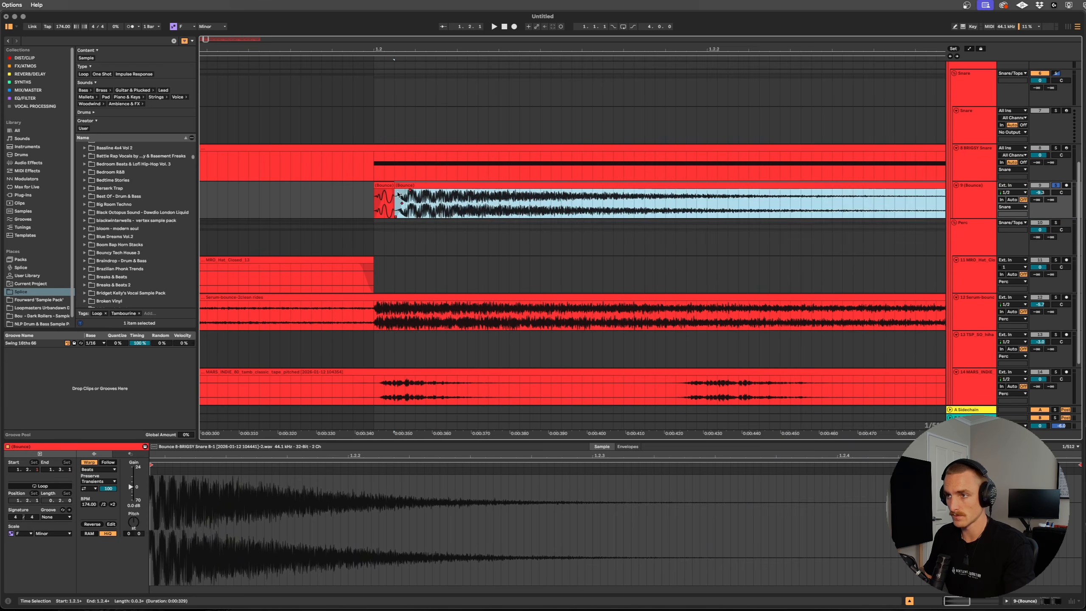
click(392, 193)
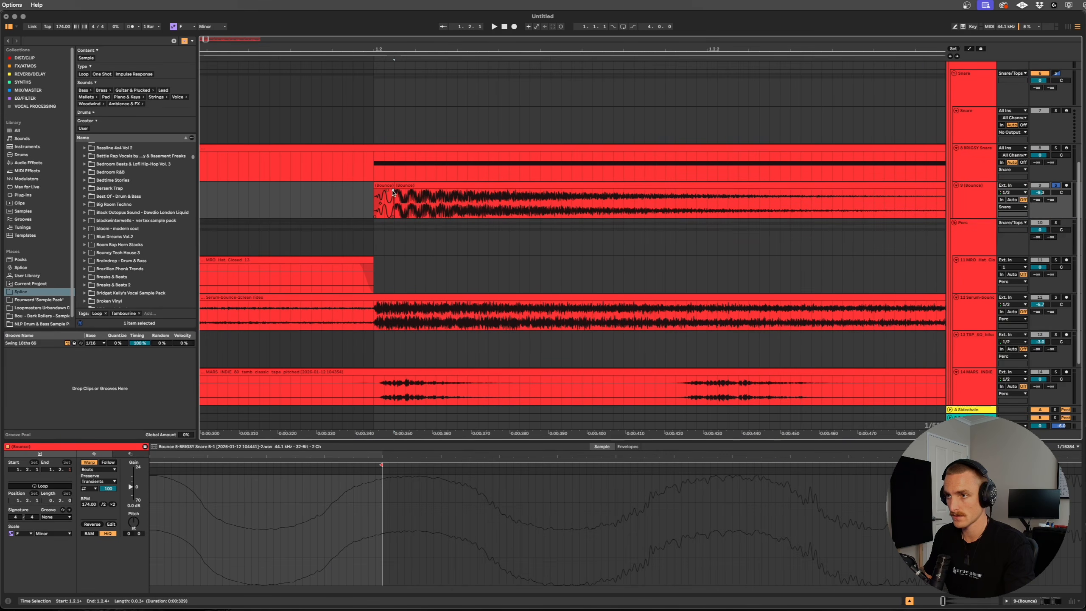
drag(392, 193, 402, 193)
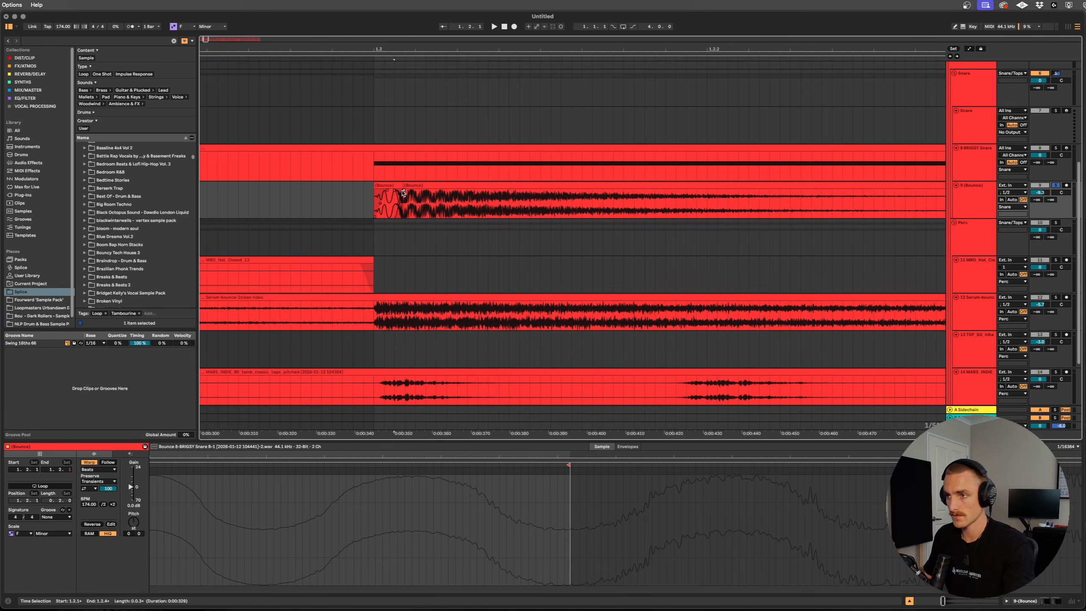
Shorten the snare tail so it ends at 1.2.2 and audition the edited hit
scroll(406, 197, down, 3)
scroll(829, 188, down, 4)
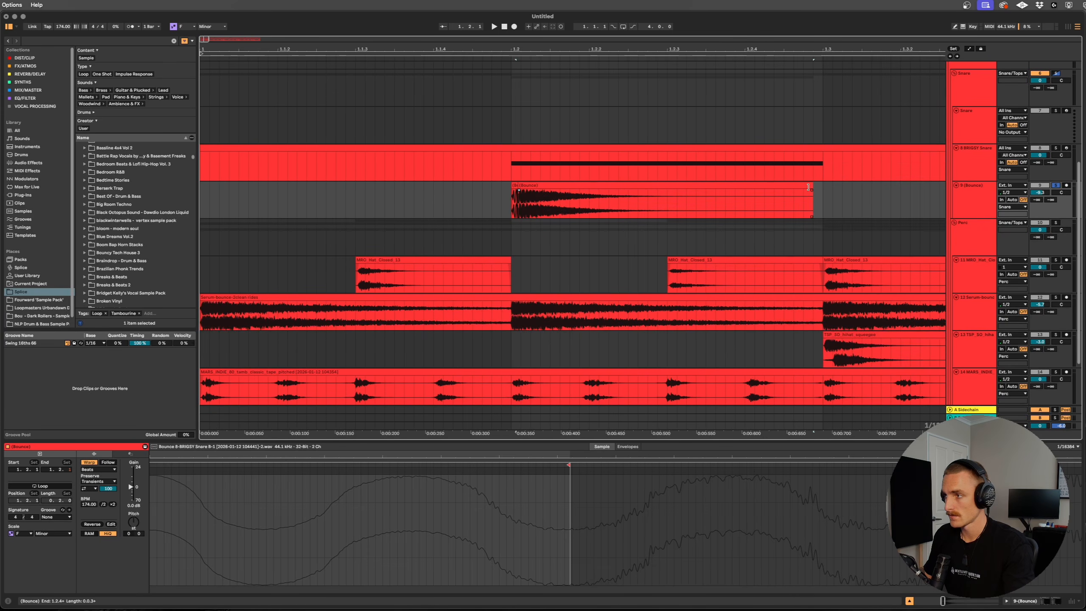
drag(811, 188, 589, 189)
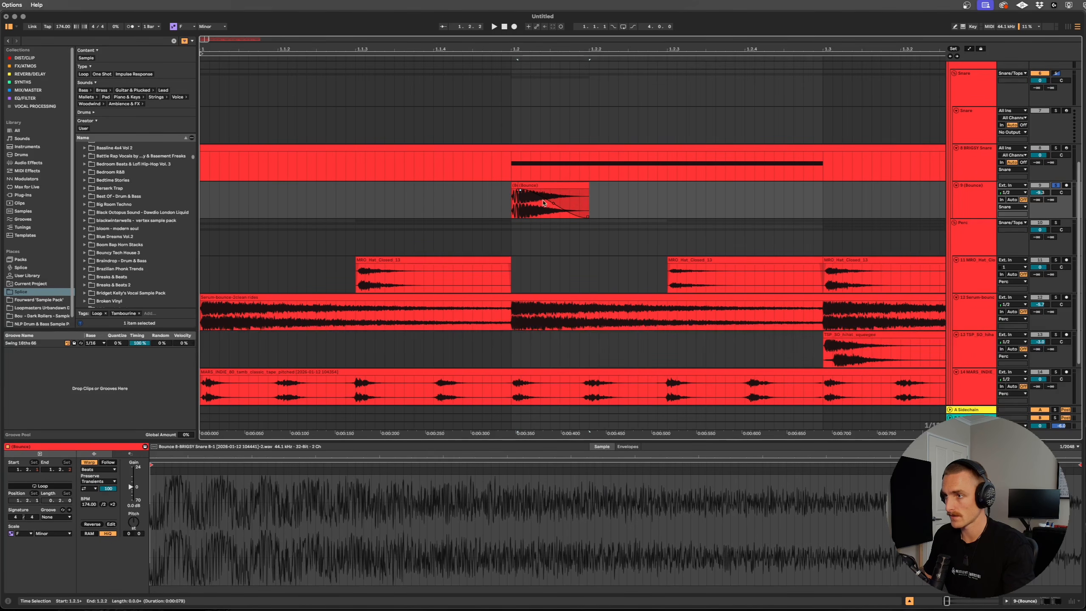
click(502, 211)
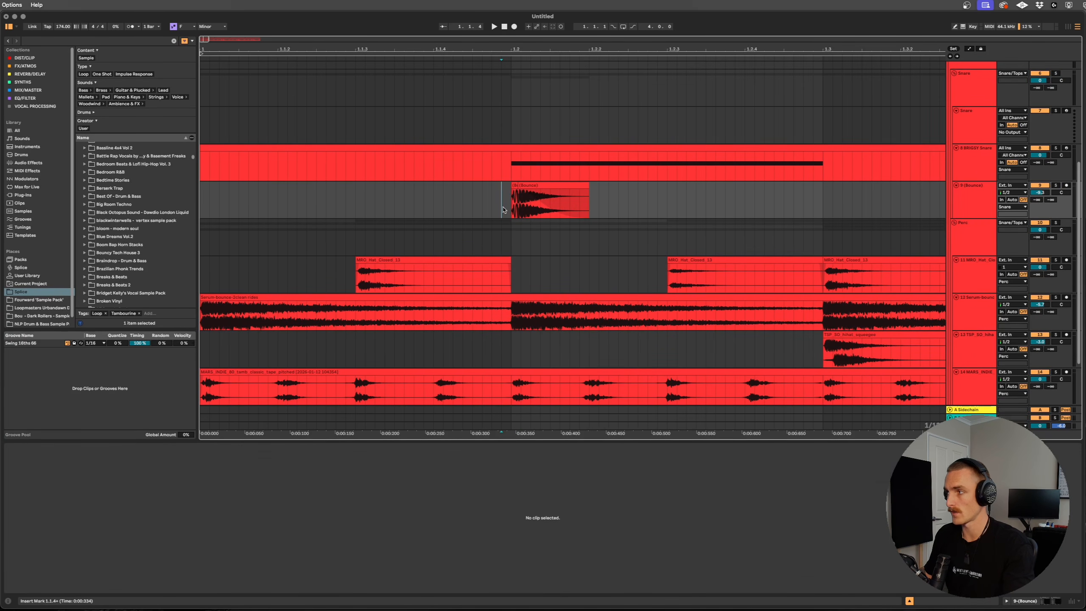
key(space)
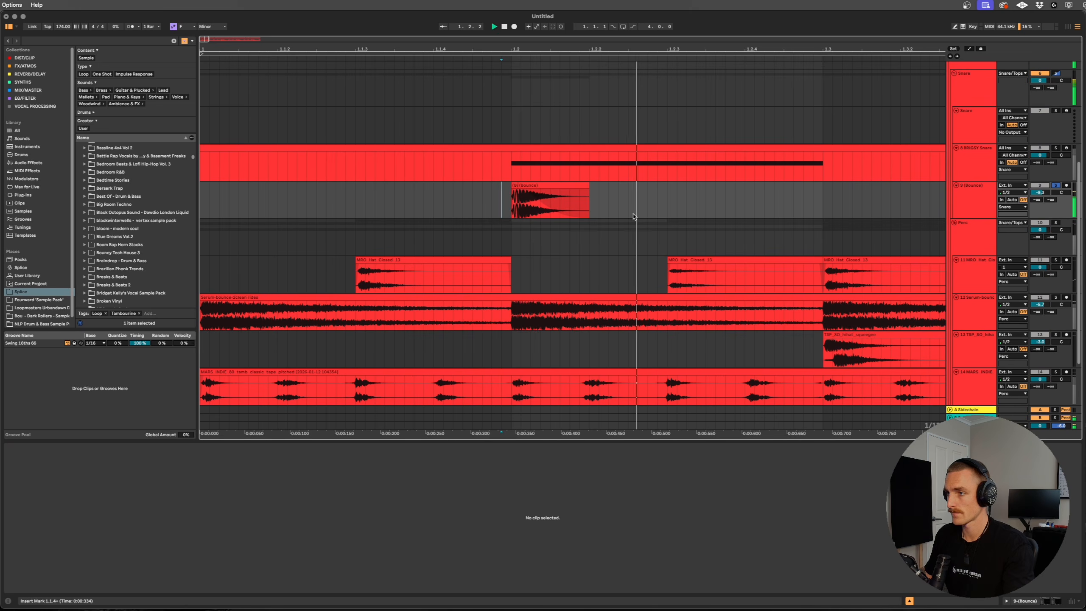
Consolidate the two snare pieces between 1.2.1 and 1.2.2 into one clip
key(minus)
key(minus)
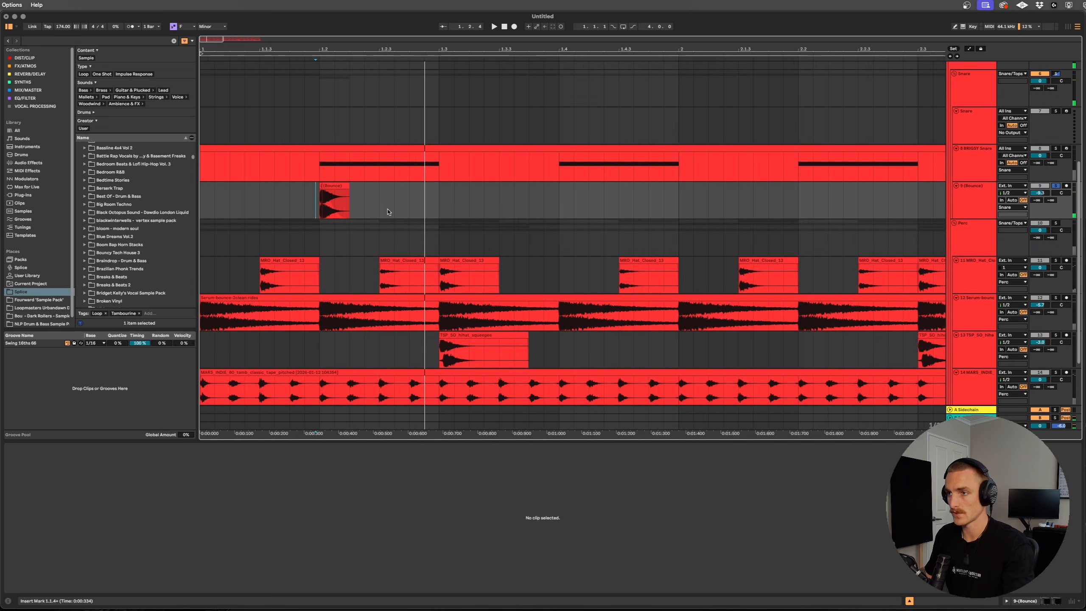
scroll(344, 211, up, 2)
click(309, 205)
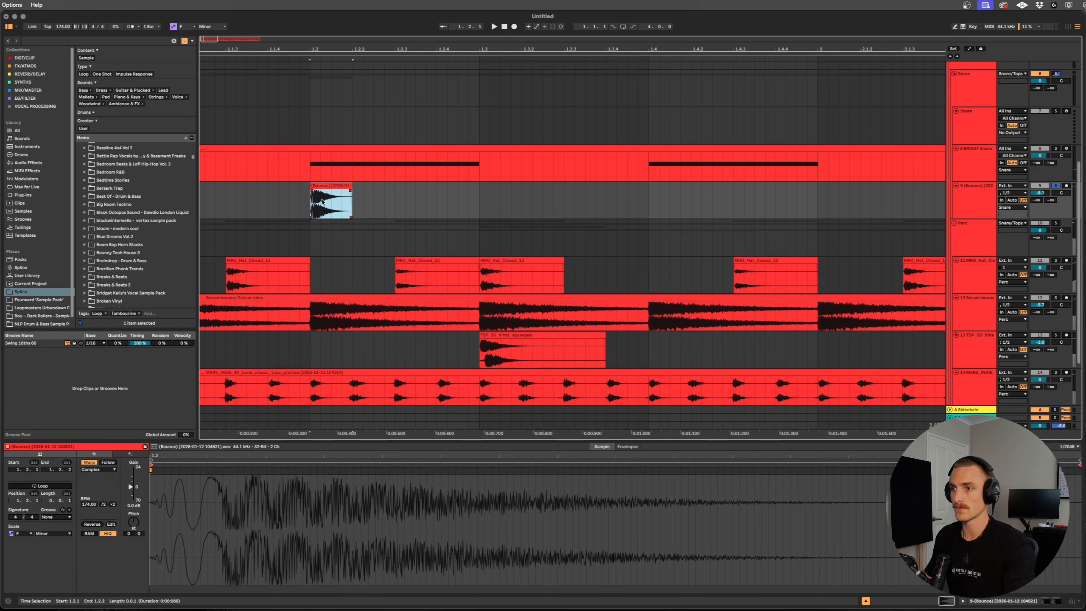
Audition the consolidated snare hit from 1.2.1 and turn off the track's solo
scroll(308, 206, up, 3)
click(272, 194)
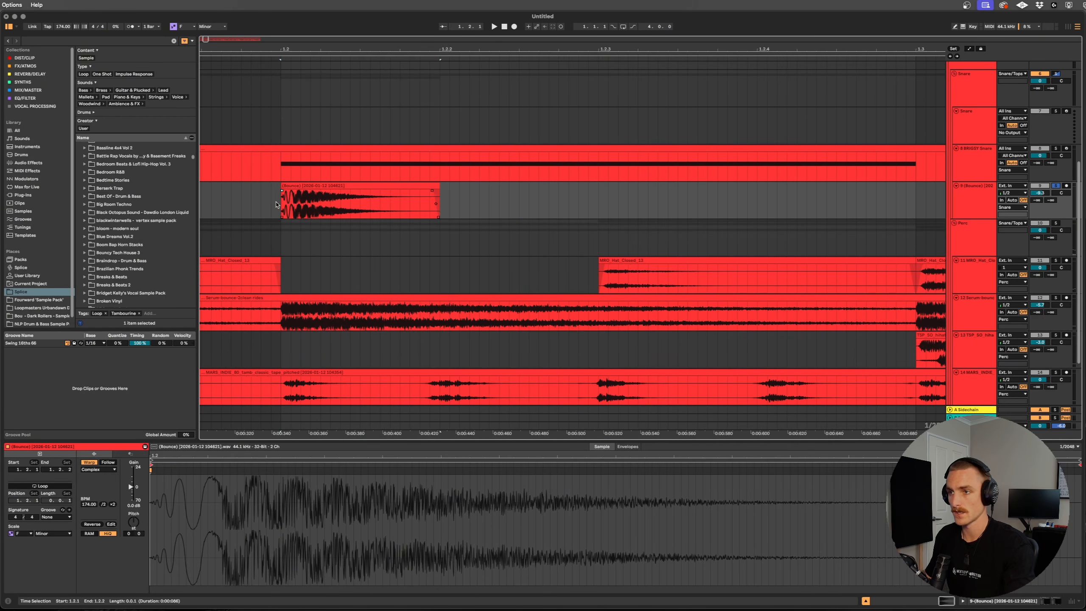
key(space)
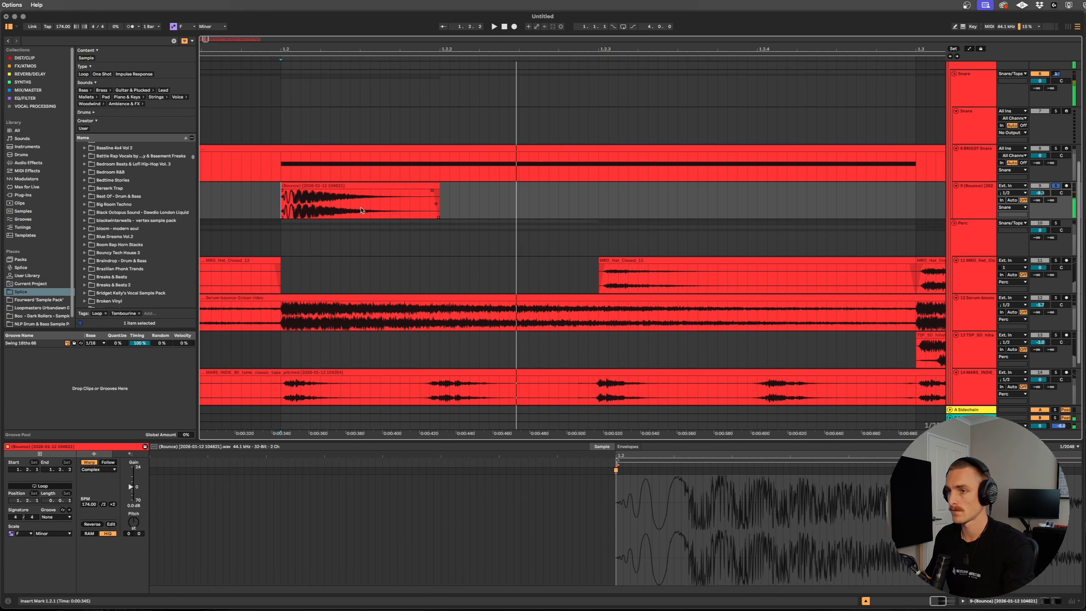
scroll(414, 213, down, 6)
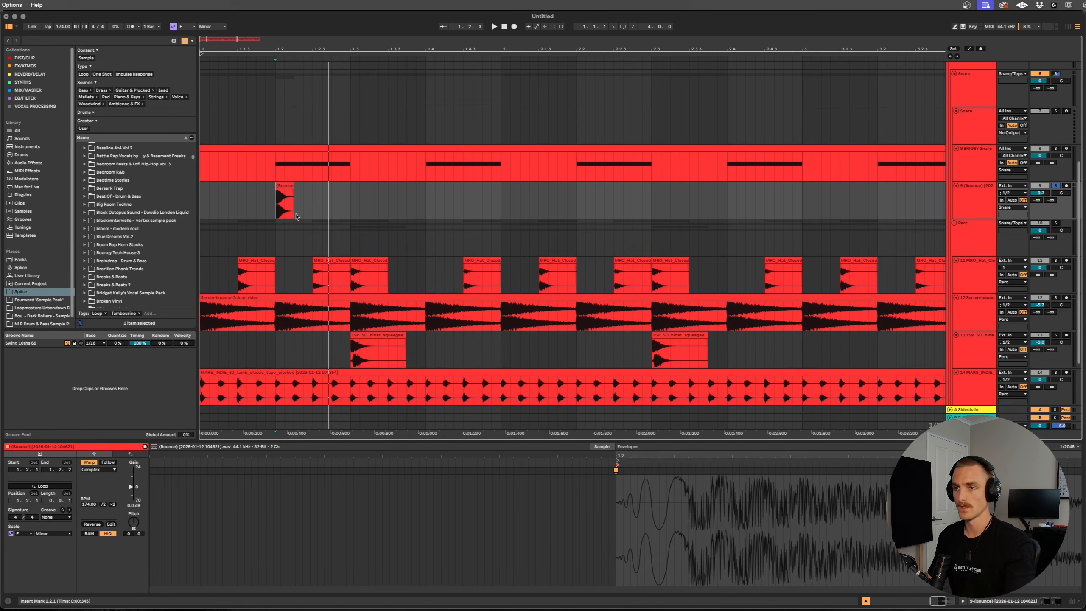
key(s)
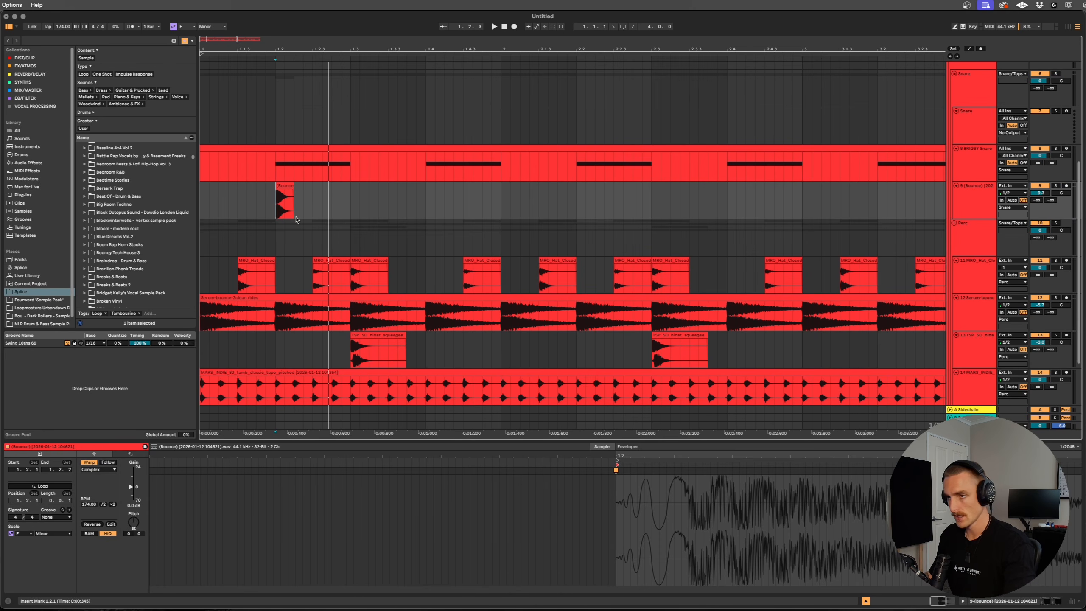
Move the short snare clip to 1.2.4 and place a copy of it at 1.3.2 as ghost snares
scroll(289, 200, up, 3)
scroll(289, 199, down, 3)
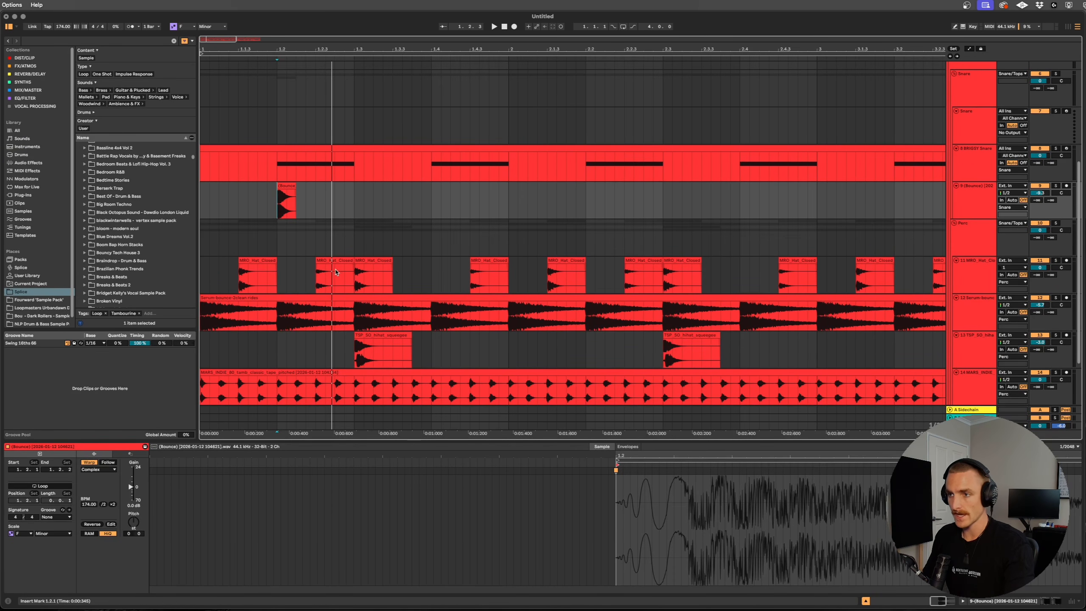
drag(321, 276, 392, 276)
click(286, 191)
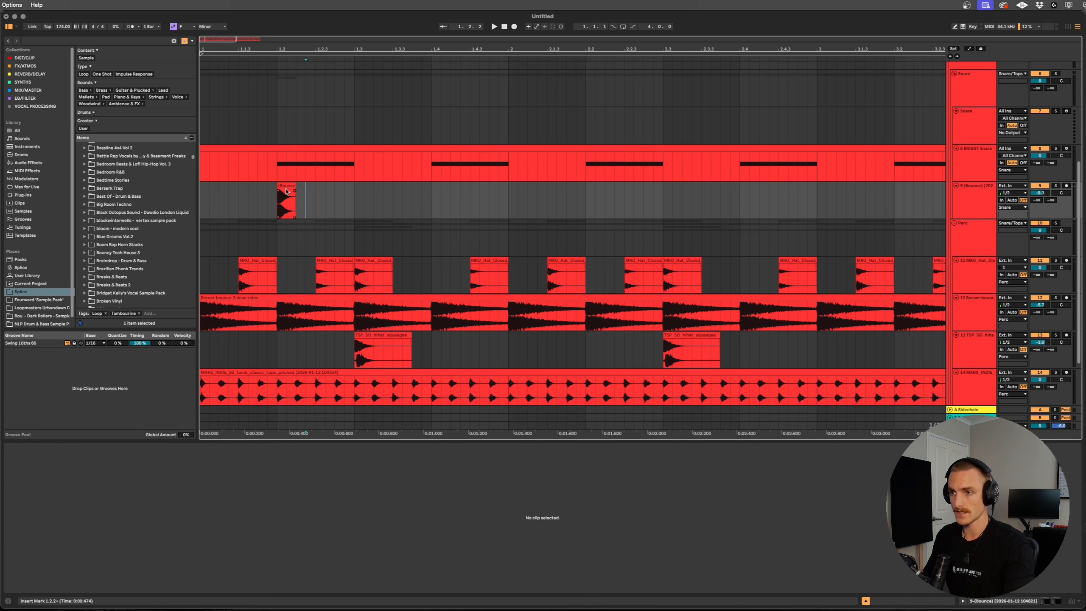
drag(286, 192, 391, 210)
click(335, 208)
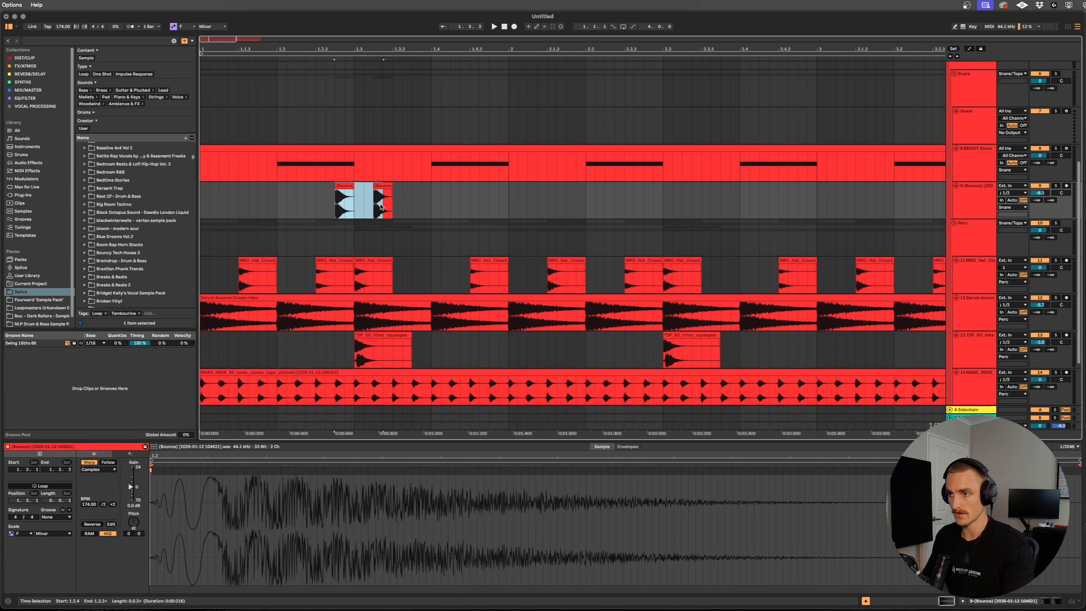
Play the beat from 1.1.1 to hear the two ghost snares in context
click(393, 210)
click(205, 197)
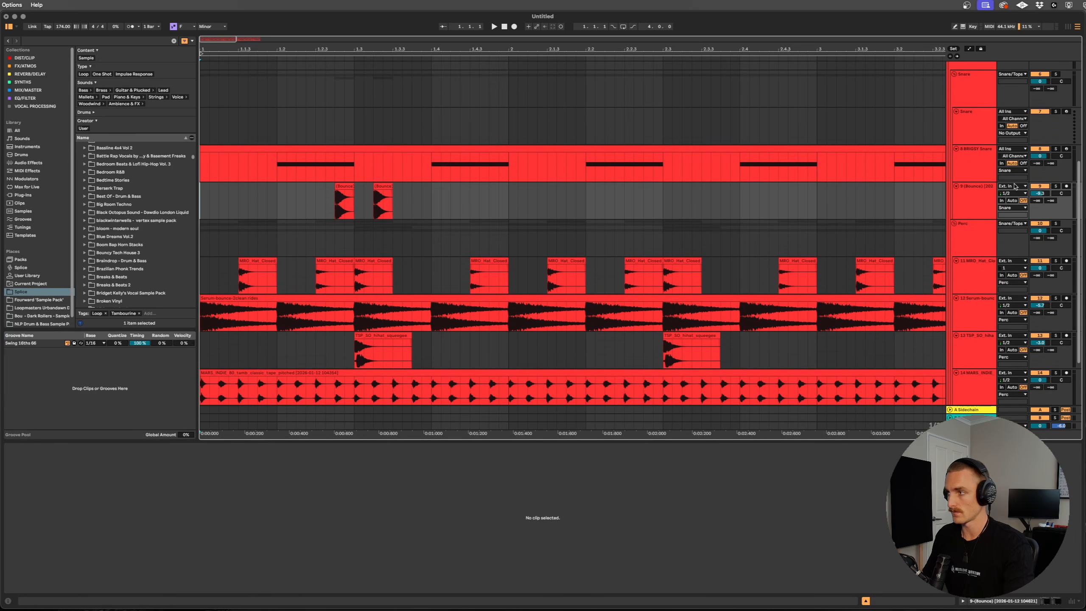
key(space)
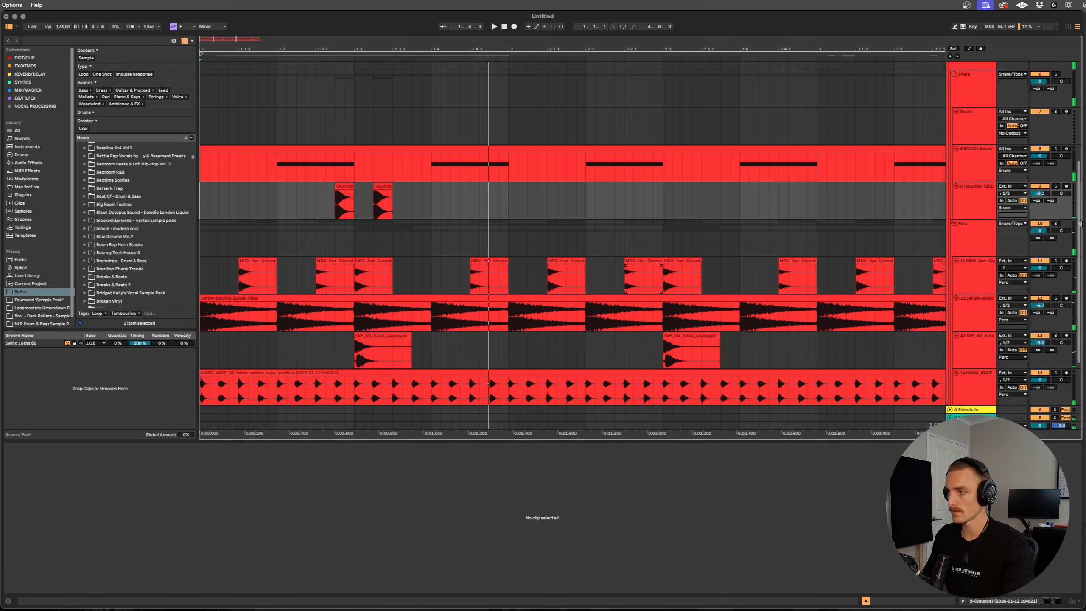
Solo the bounced snare track and the Perc group, audition the ghost snares from 1.2.3, and turn the solos off
click(1056, 186)
click(1056, 223)
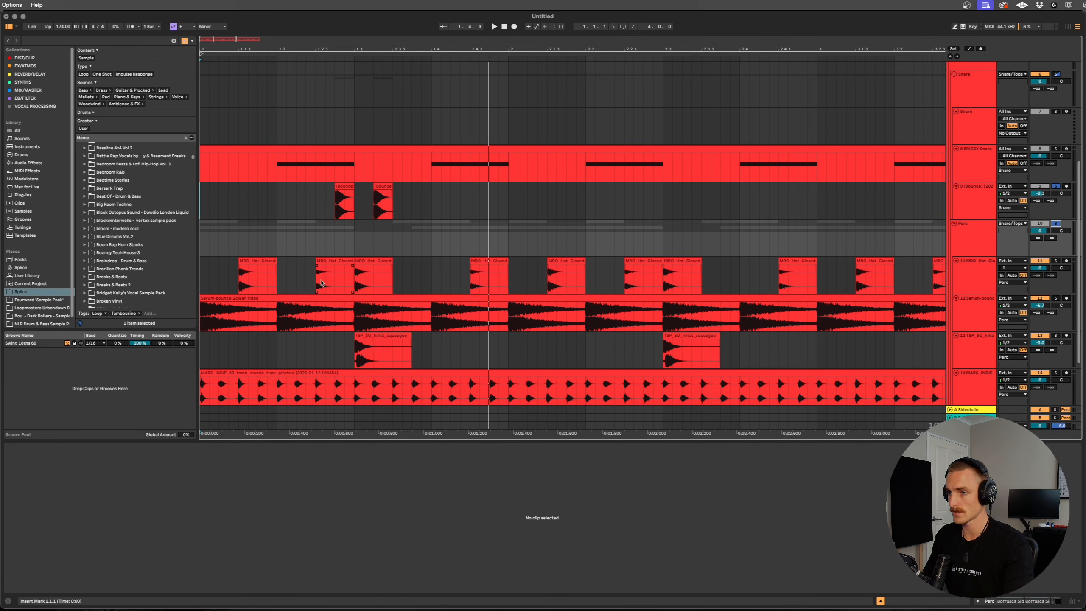
click(315, 214)
key(space)
key(space)
key(space)
key(space)
key(space)
key(space)
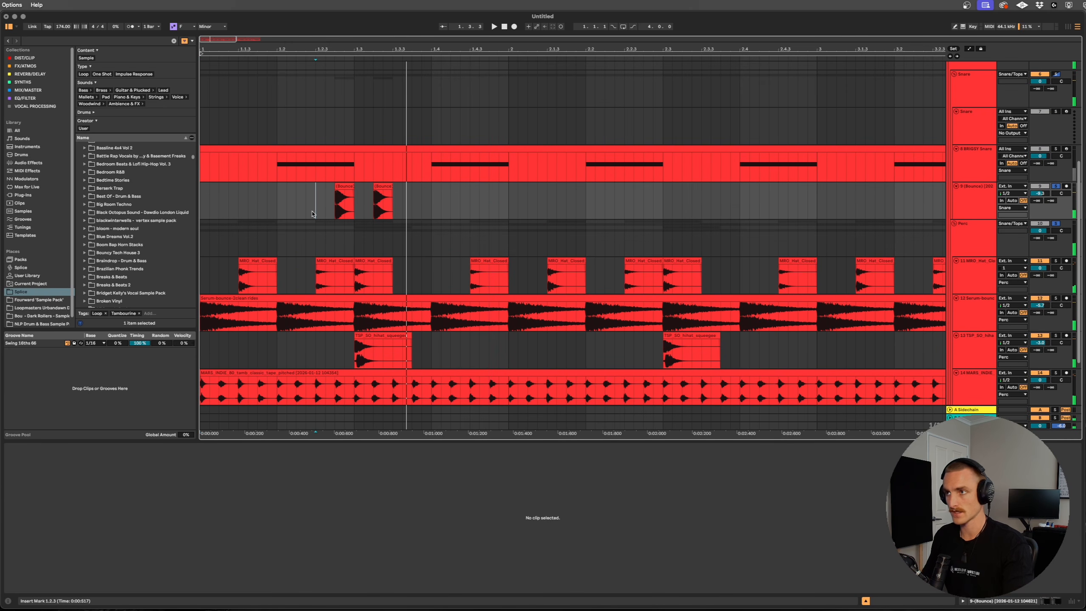
key(space)
key(space)
key(space)
key(space)
key(space)
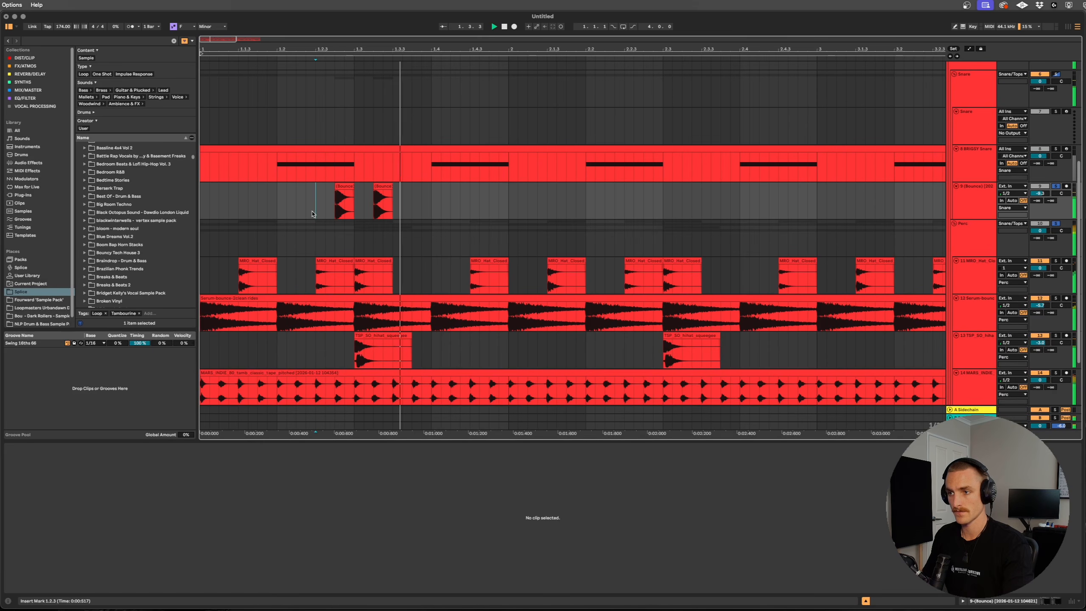
key(space)
key(minus)
key(s)
key(s)
key(s)
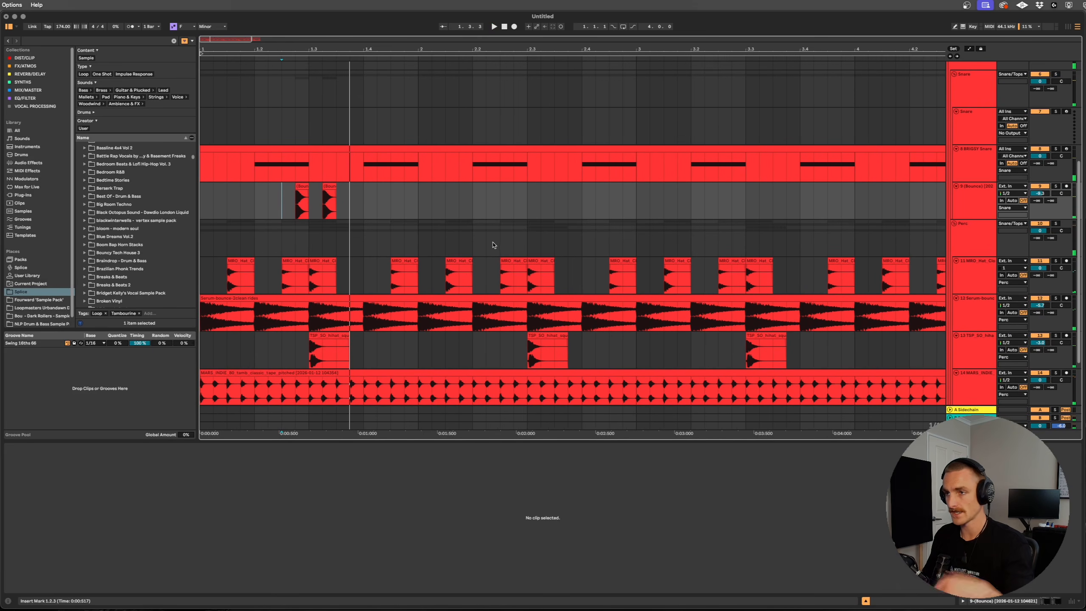
Raise the bounced snare track's volume to -3.1 dB
drag(1035, 193, 1035, 190)
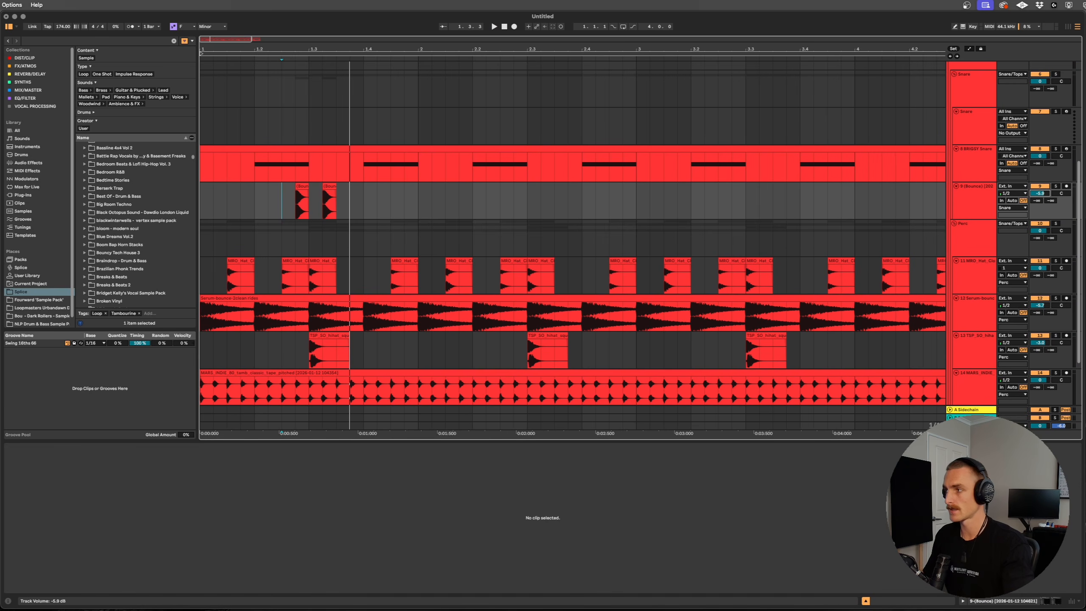
drag(1040, 194, 1040, 192)
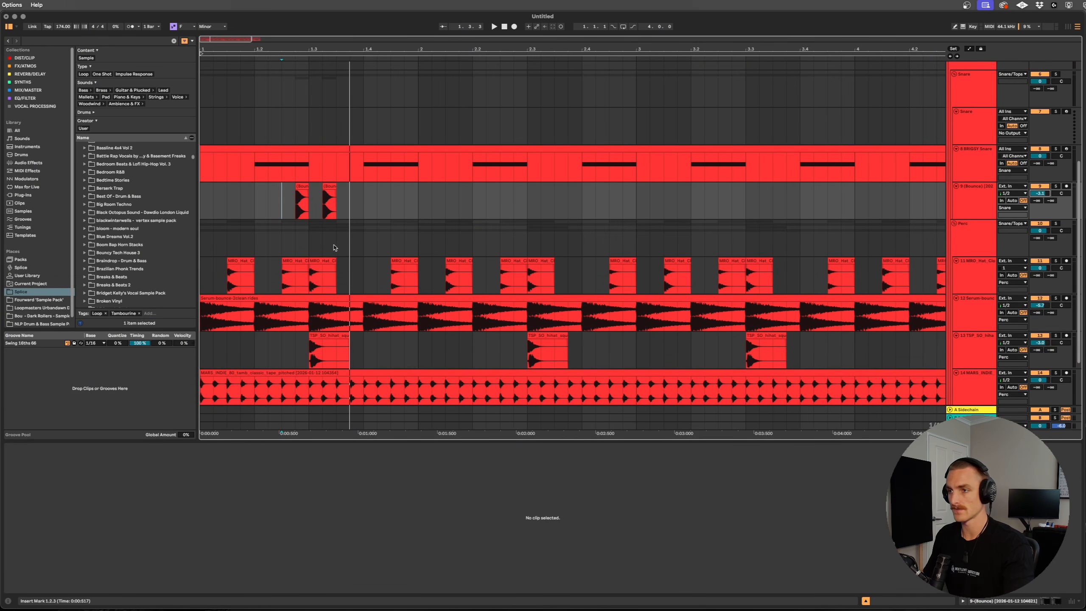
Deactivate the ghost snare clip at 1.2.4 and play the beat from 1.1.1
click(323, 211)
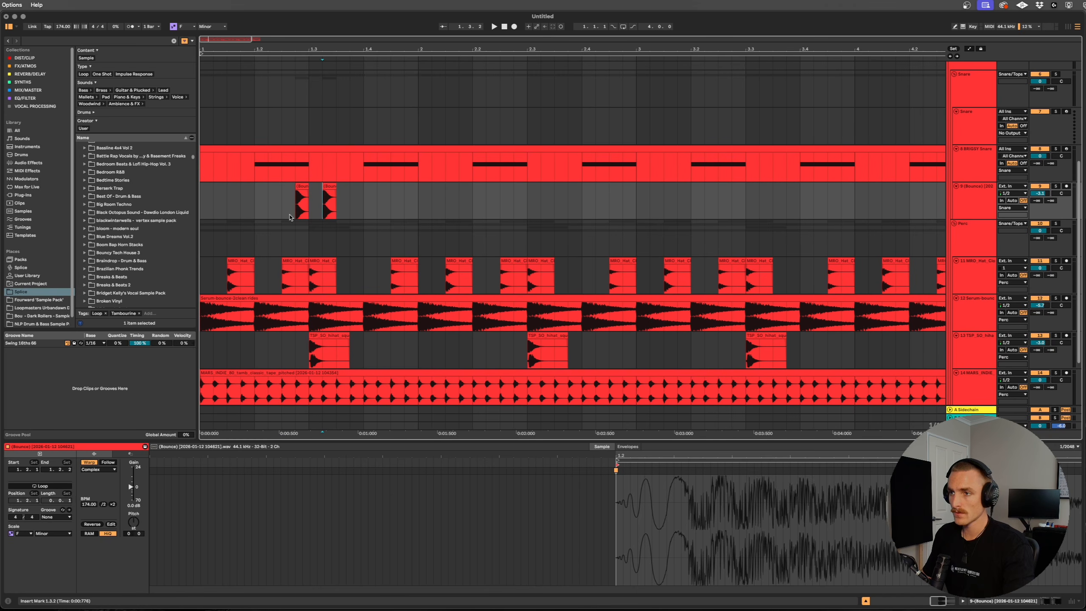
click(303, 186)
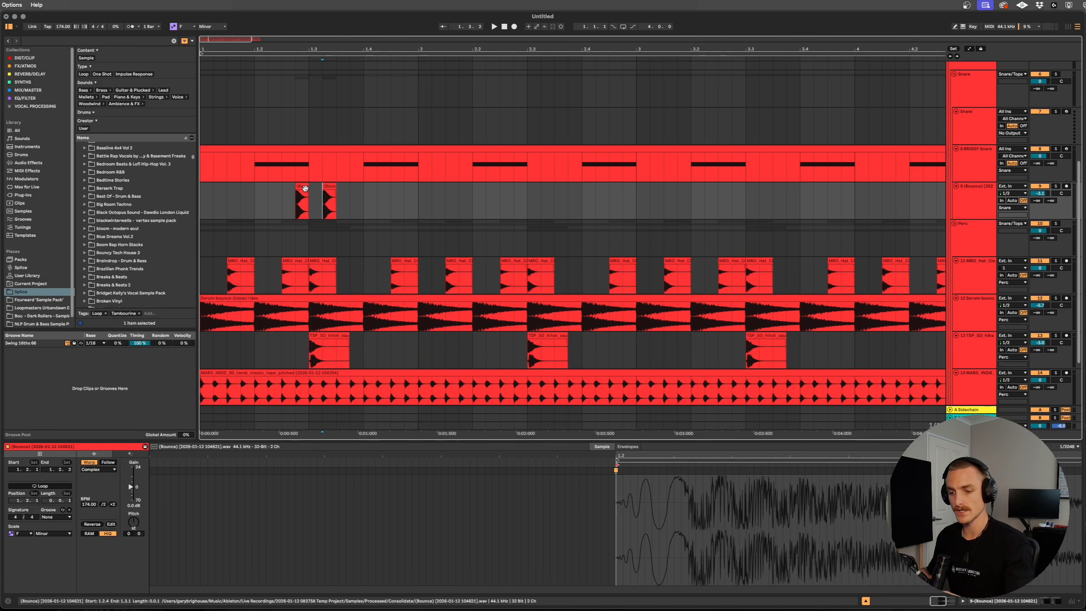
click(305, 188)
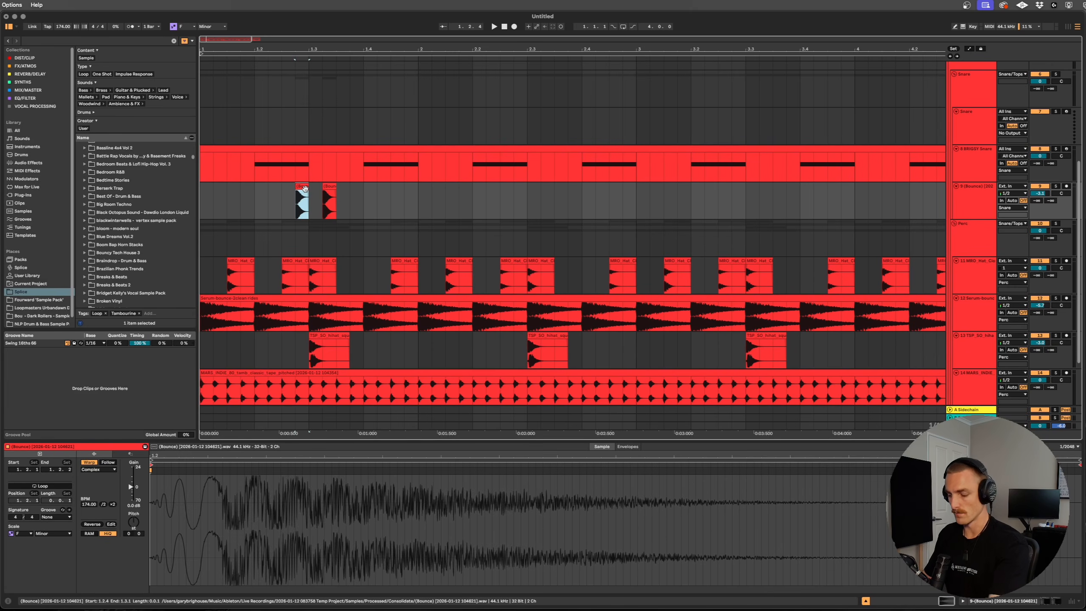
key(0)
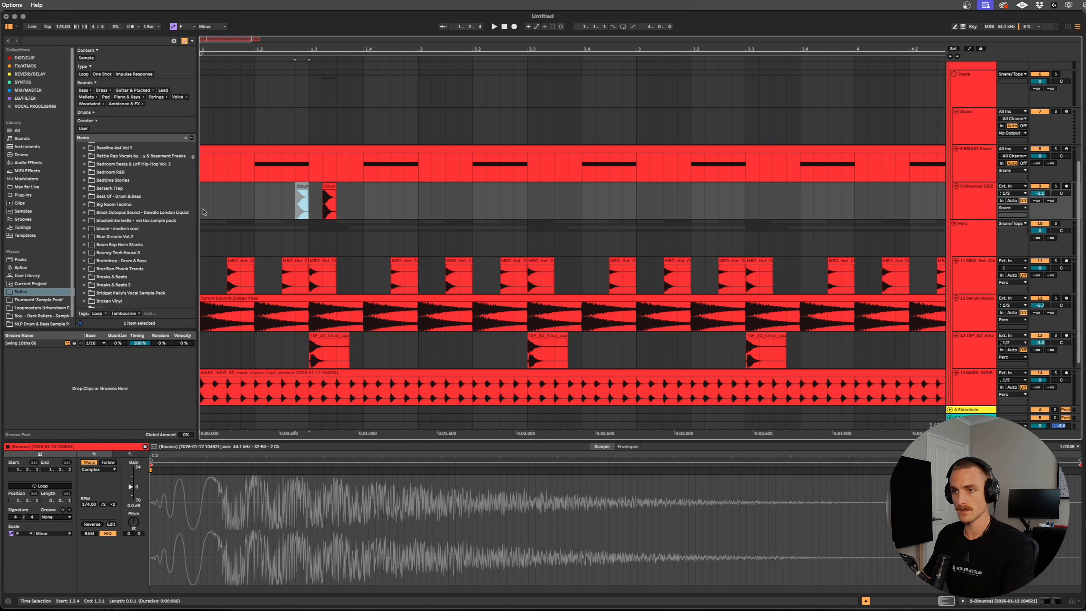
click(204, 212)
key(space)
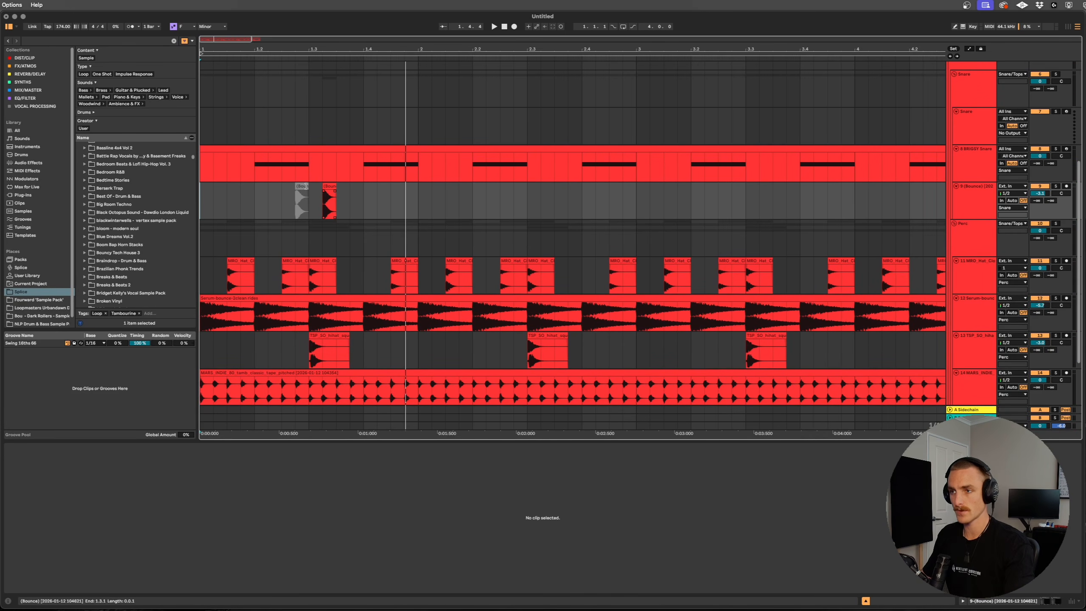
Deactivate the ghost snare at 1.3.2 instead of the one at 1.2.4, audition the beat, and reactivate it
click(329, 186)
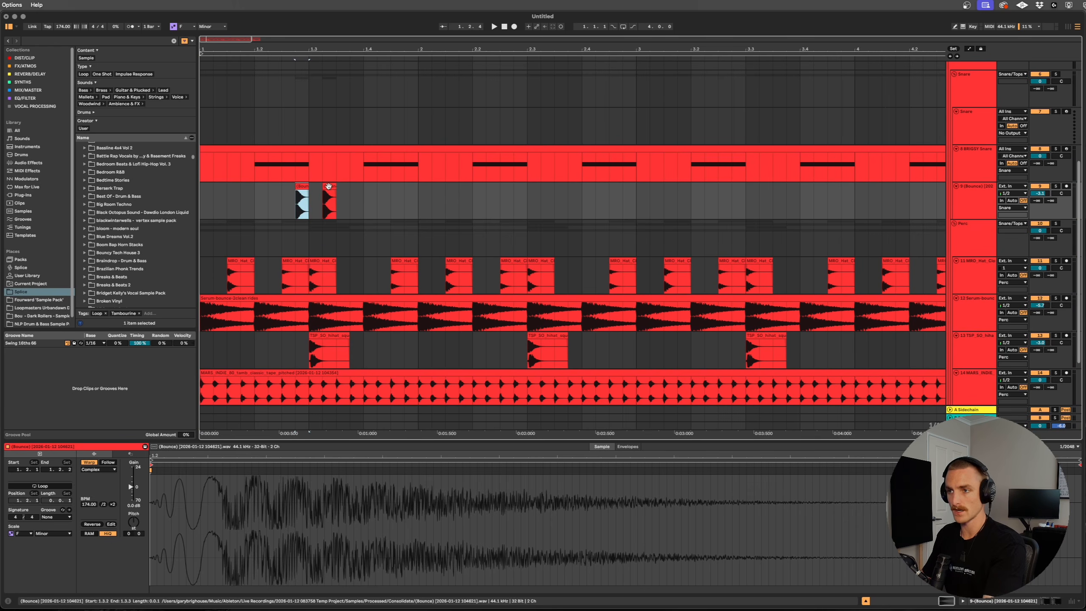
click(328, 187)
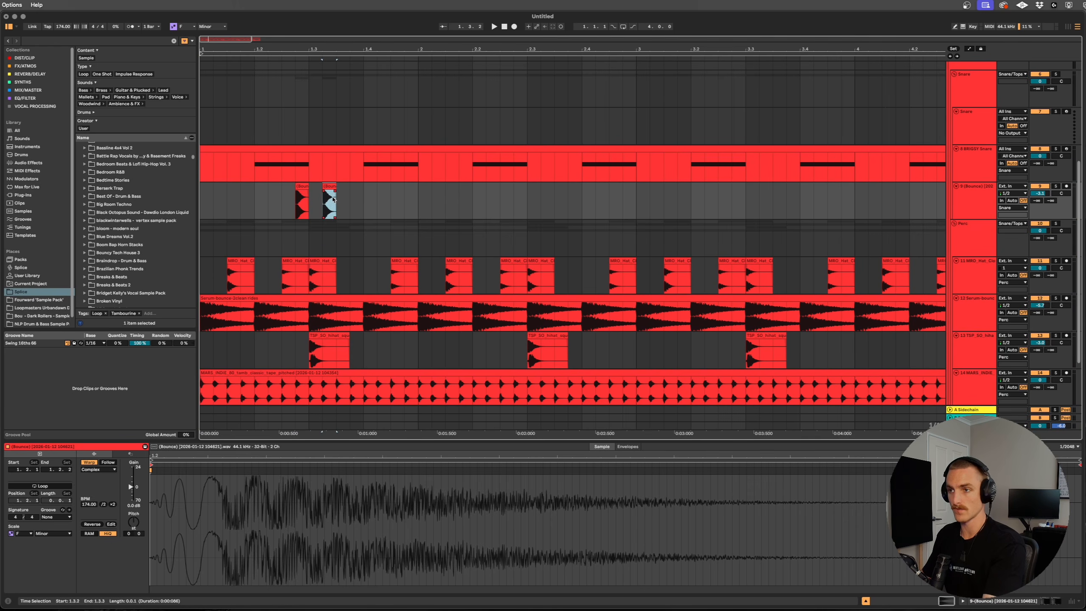
click(214, 214)
key(space)
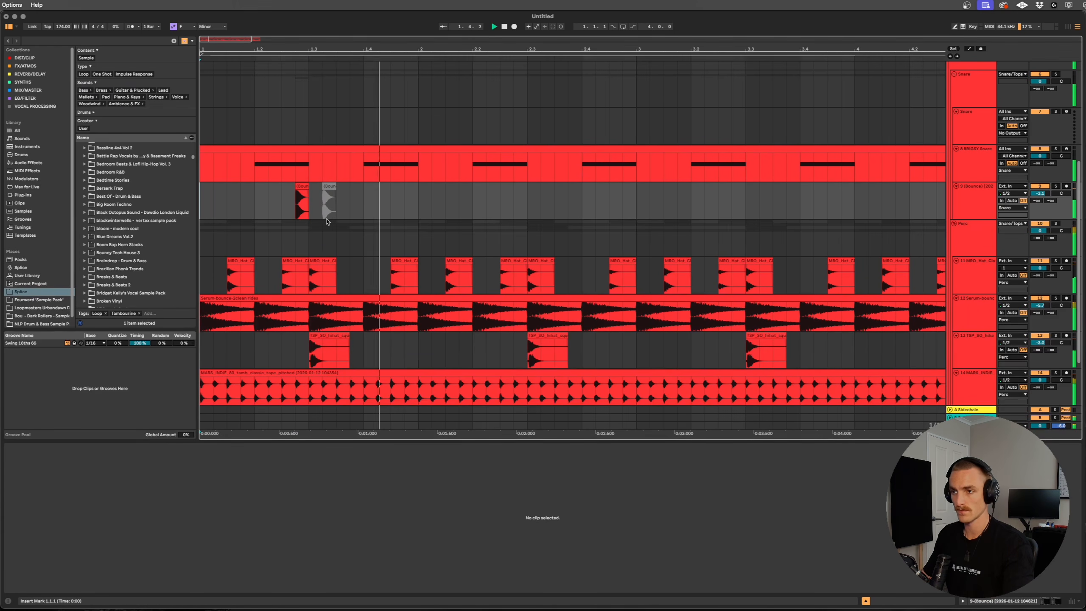
key(space)
click(352, 212)
click(329, 186)
key(0)
click(352, 195)
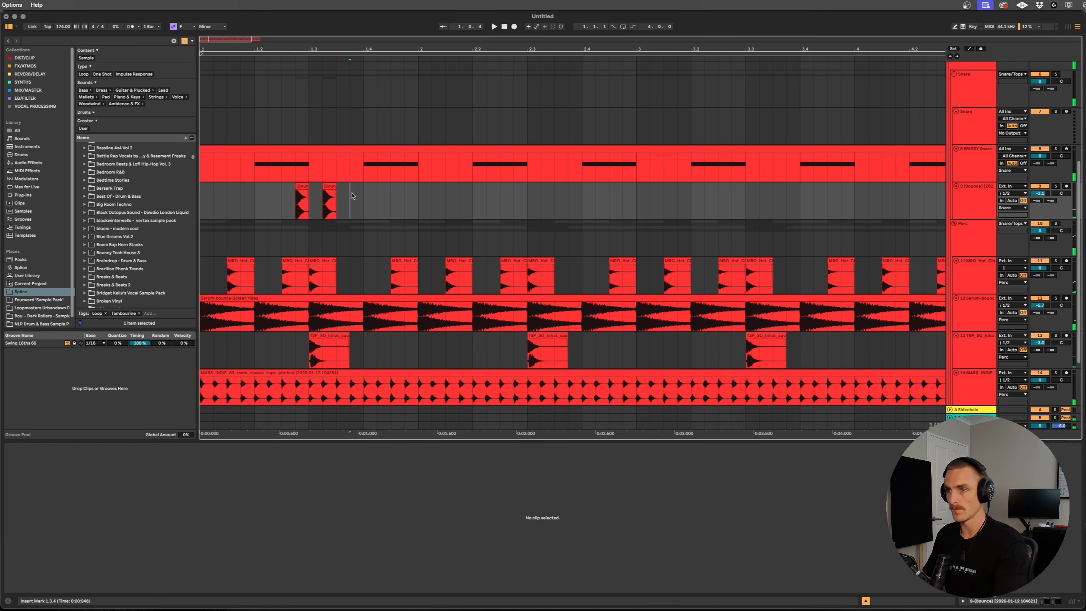
Copy the ghost snare from 1.3.2 to 1.4.4 and play the beat from 1.1.1
click(327, 186)
drag(328, 185, 410, 187)
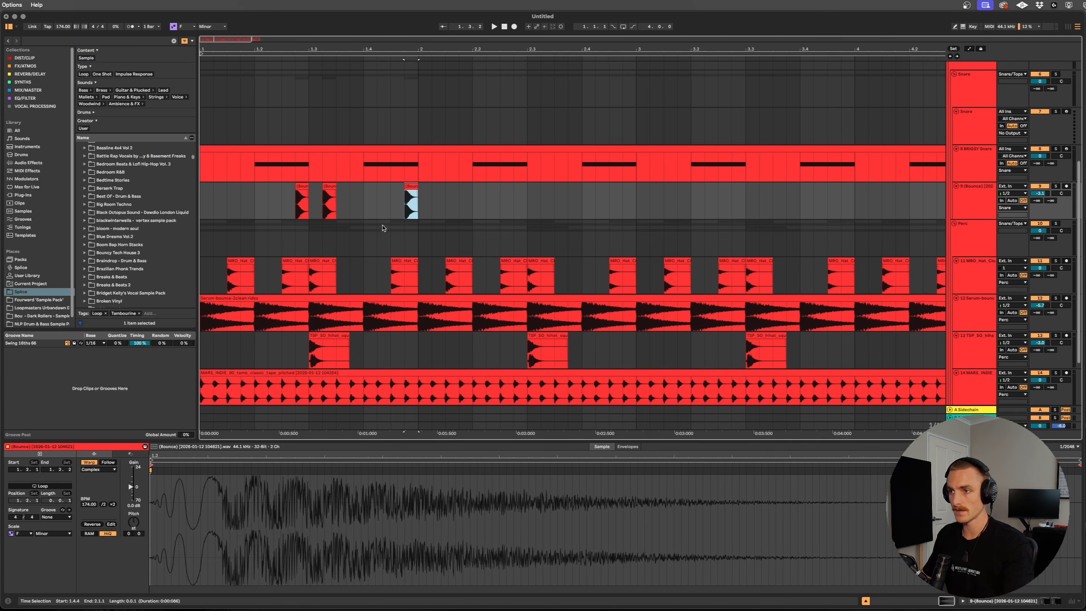
click(203, 209)
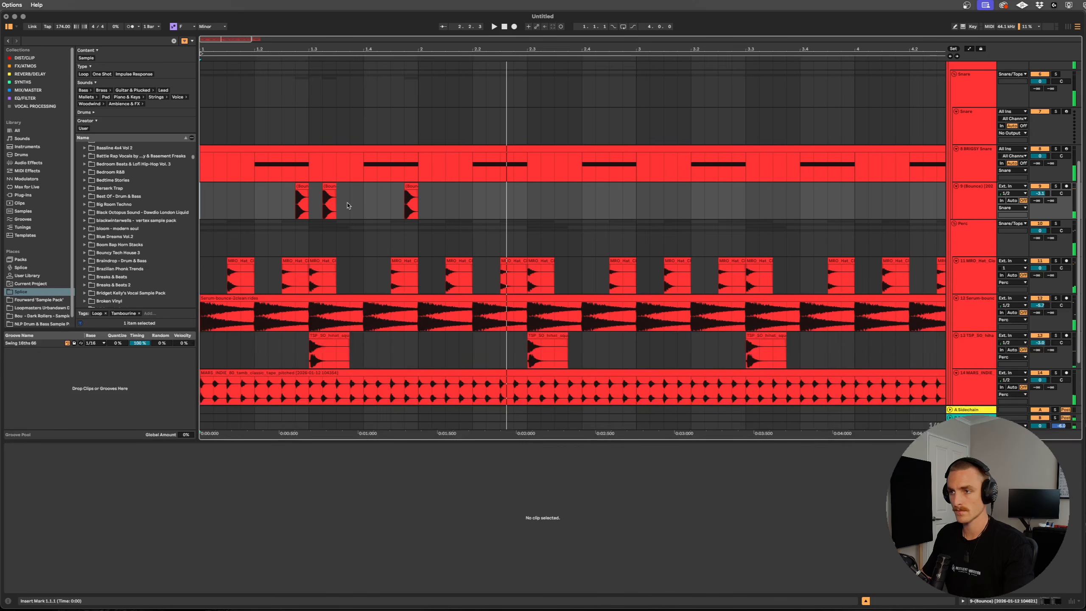
Try another ghost snare copy at 1.4.2 and play the beat from 1.1.1
click(329, 185)
drag(329, 185, 384, 186)
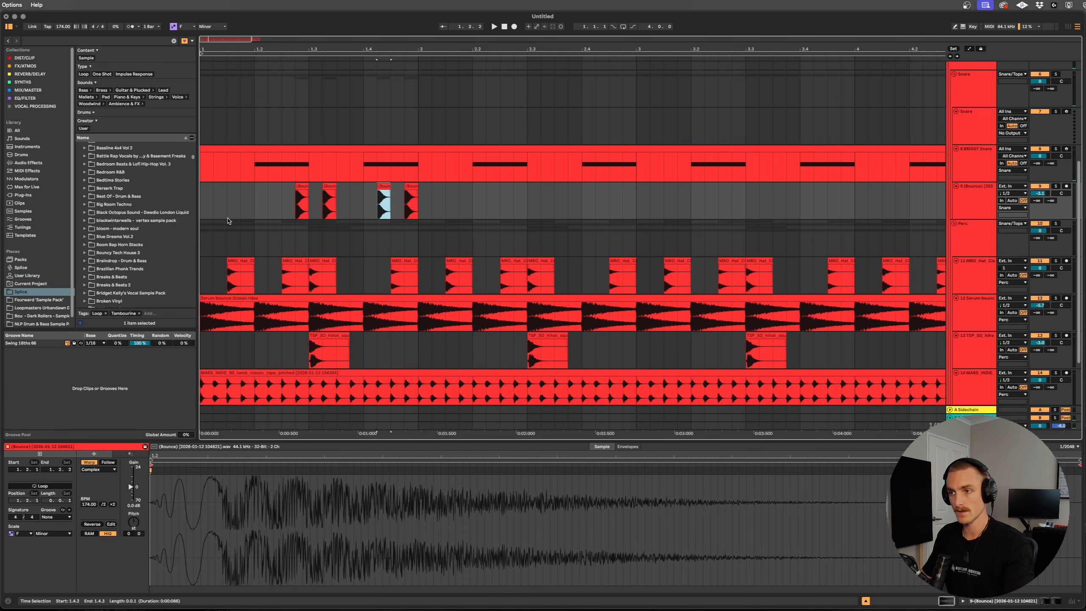
click(208, 203)
key(space)
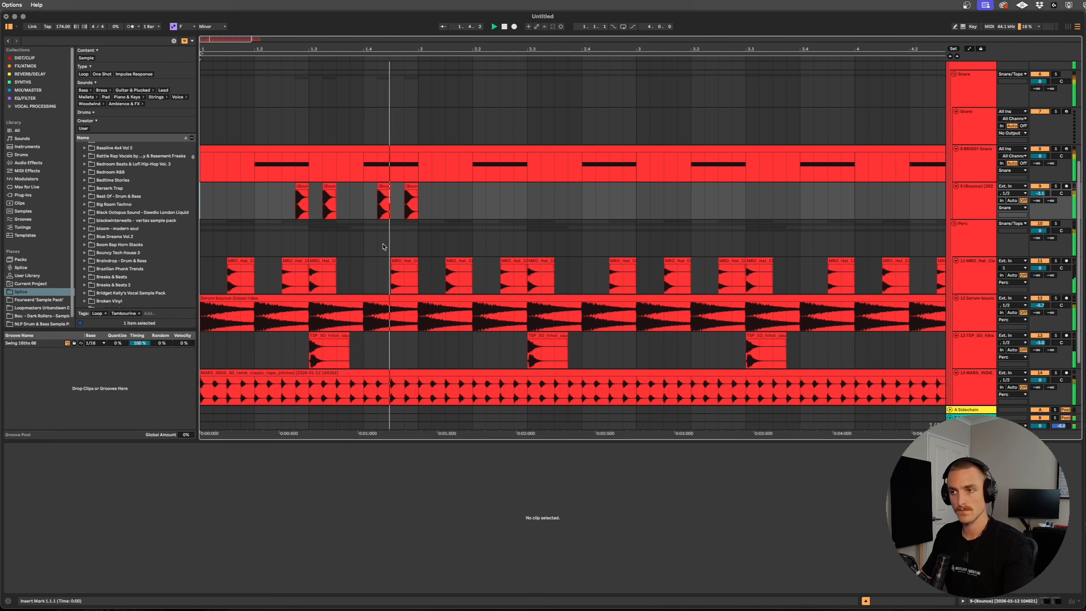
key(space)
Delete the ghost snare clip at 1.4.2 and play the beat again from 1.1.1
click(386, 193)
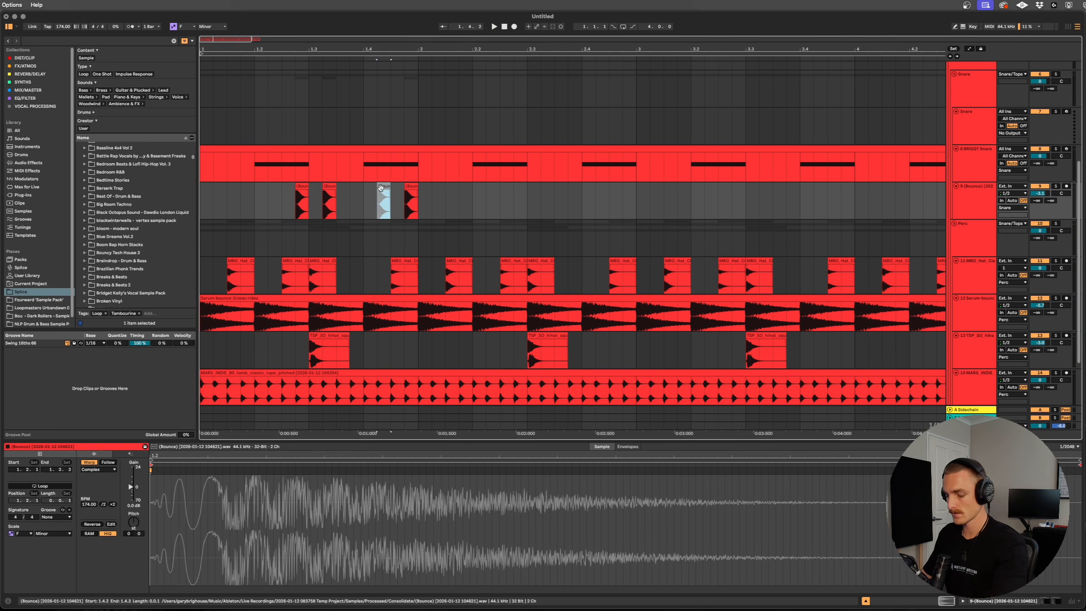
key(Delete)
click(267, 211)
key(space)
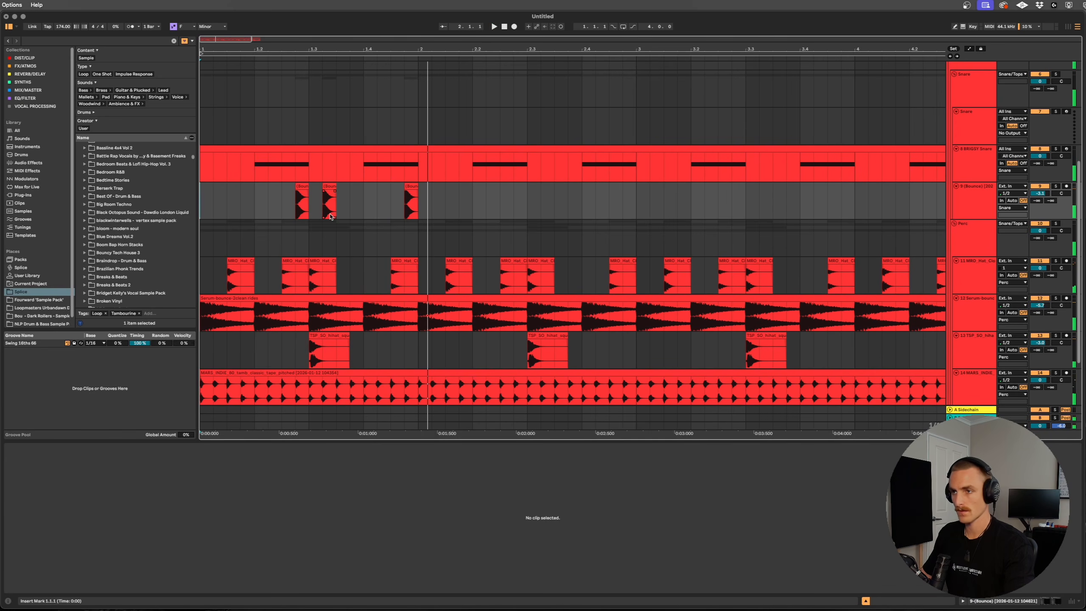
Lower the clip gain of the ghost snare at 1.2.4 to -7.1 dB, checking the level by playing from 1.1.1
click(304, 197)
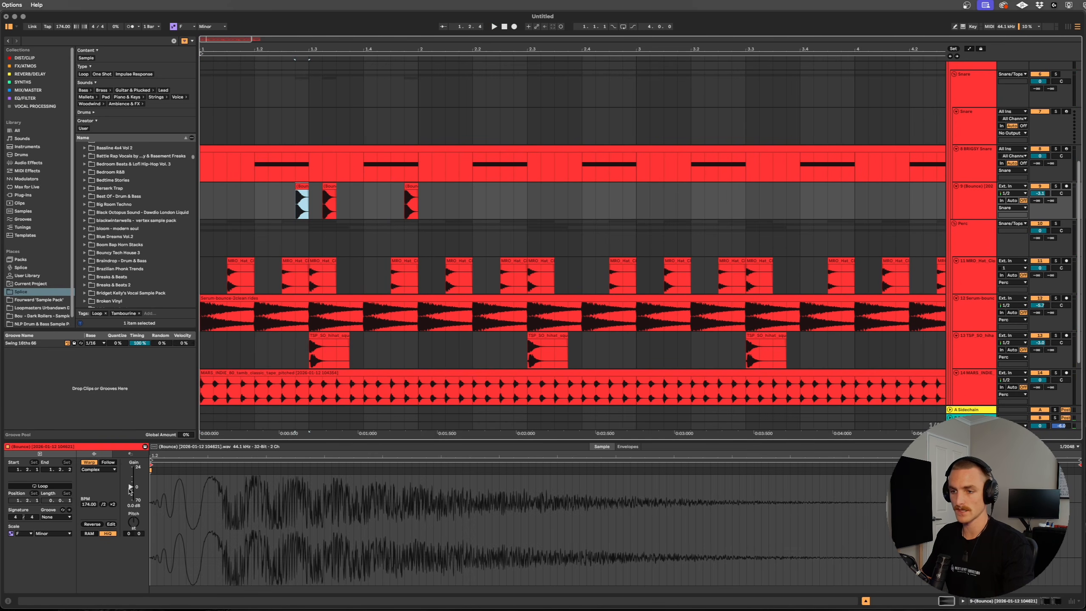
drag(130, 488, 130, 493)
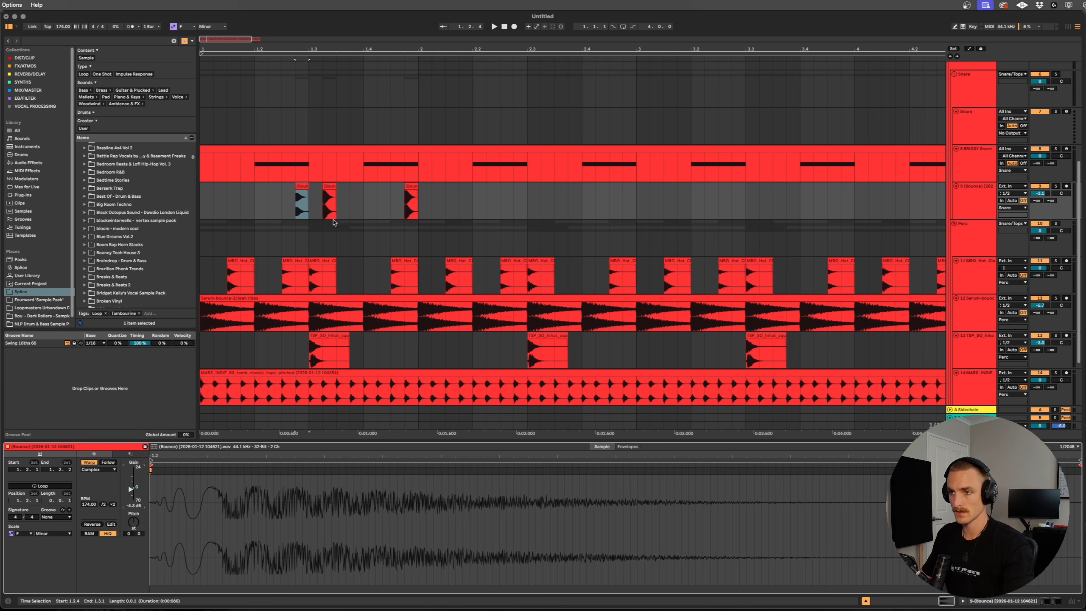
click(203, 208)
key(space)
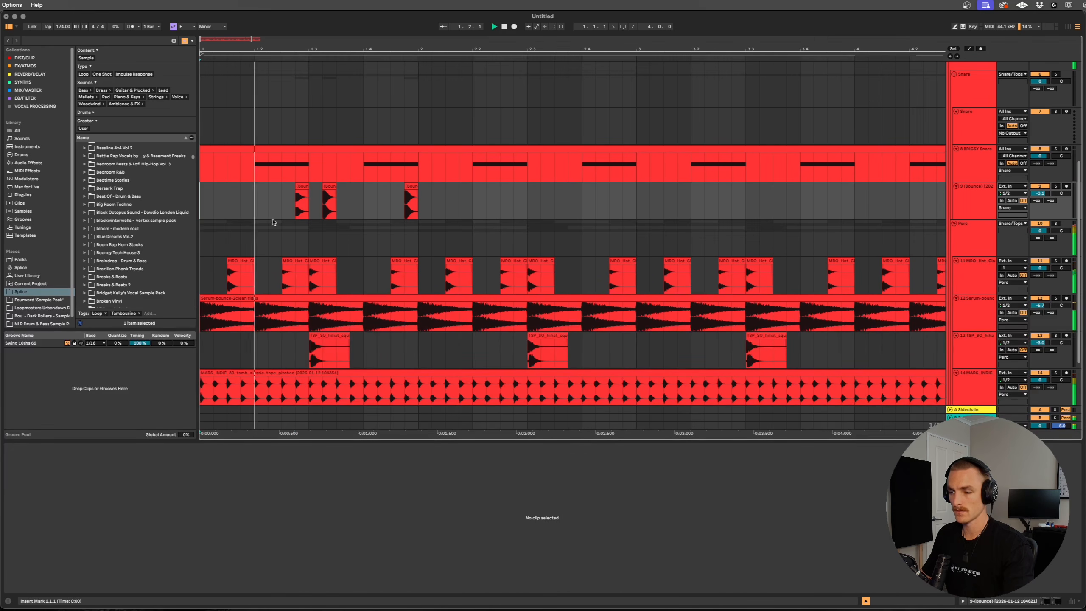
click(302, 201)
key(space)
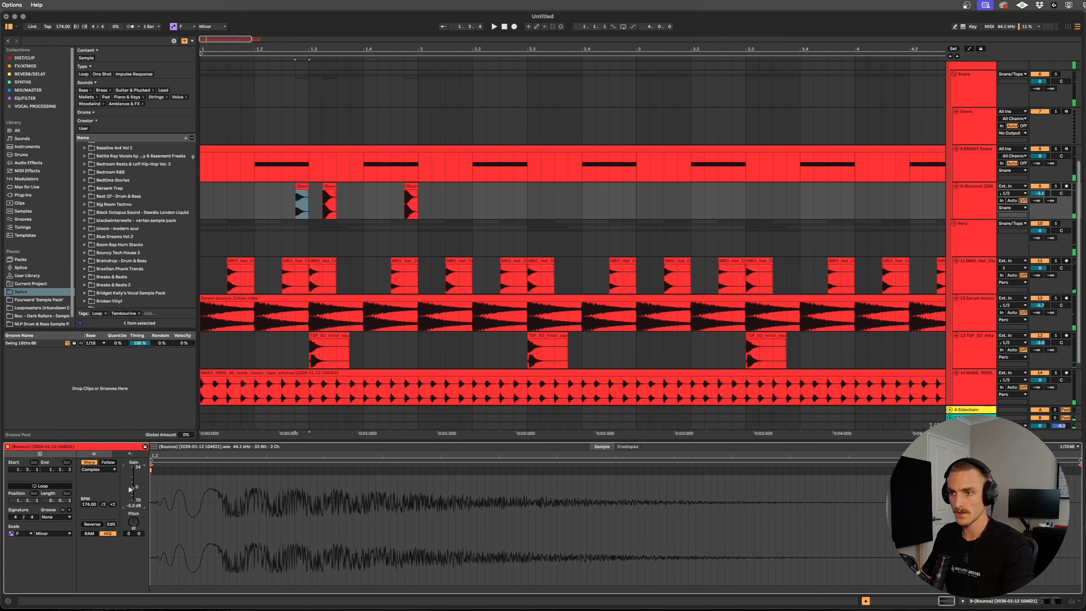
drag(130, 491, 130, 493)
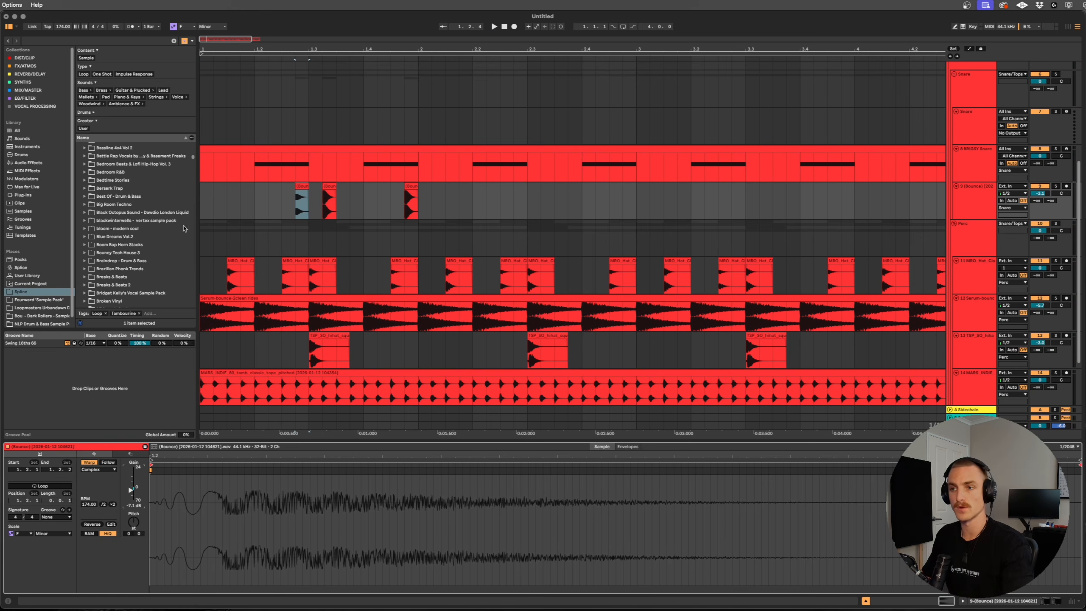
click(203, 210)
key(space)
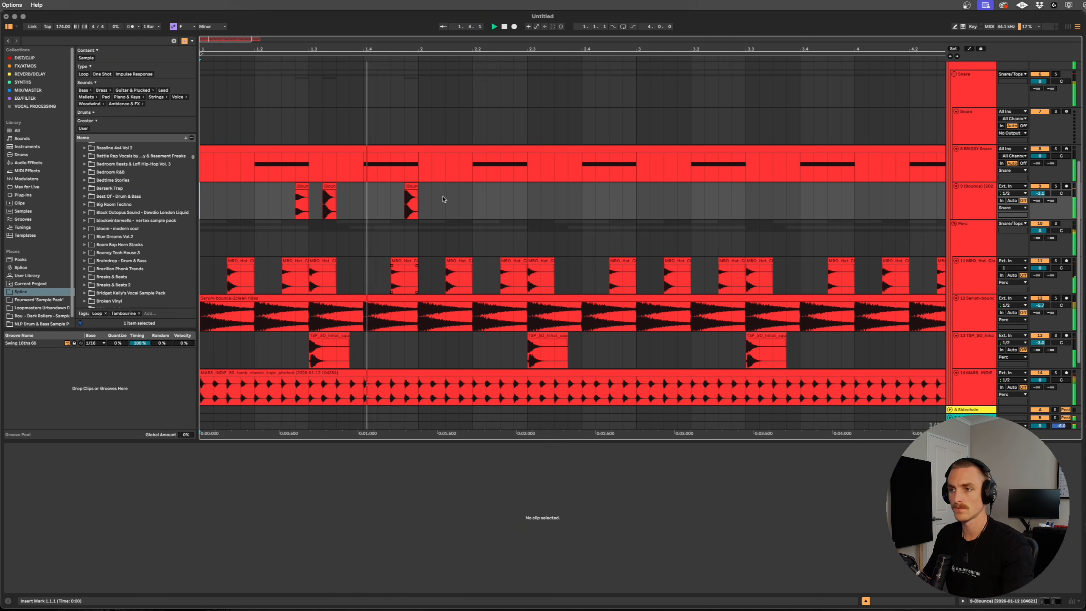
key(space)
Give the ghost snare at 1.4.4 the same -7.1 dB clip gain and play the beat from 1.1.1
click(413, 207)
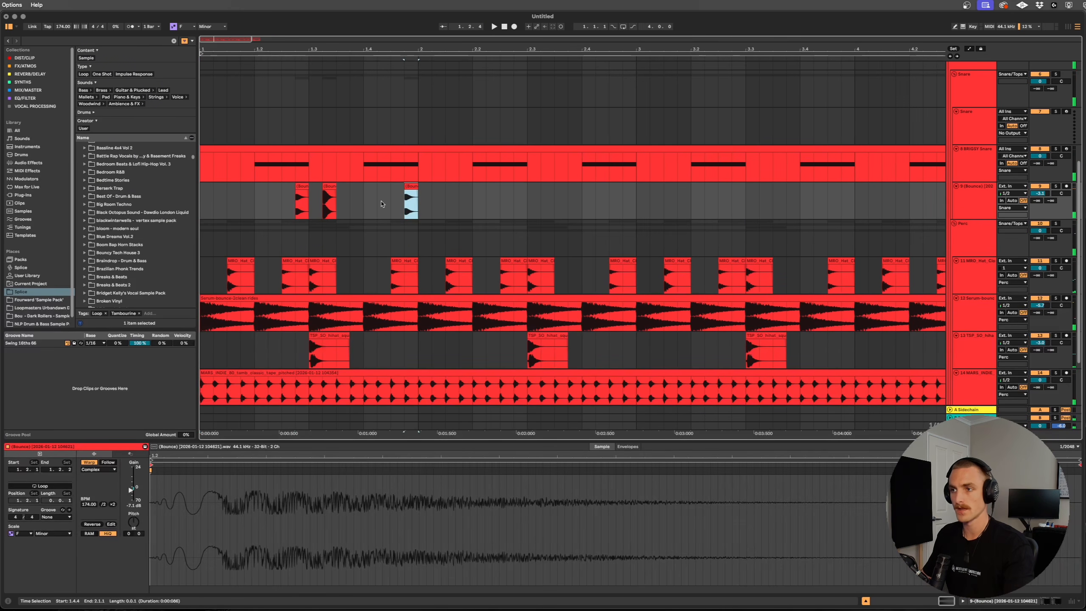
click(203, 212)
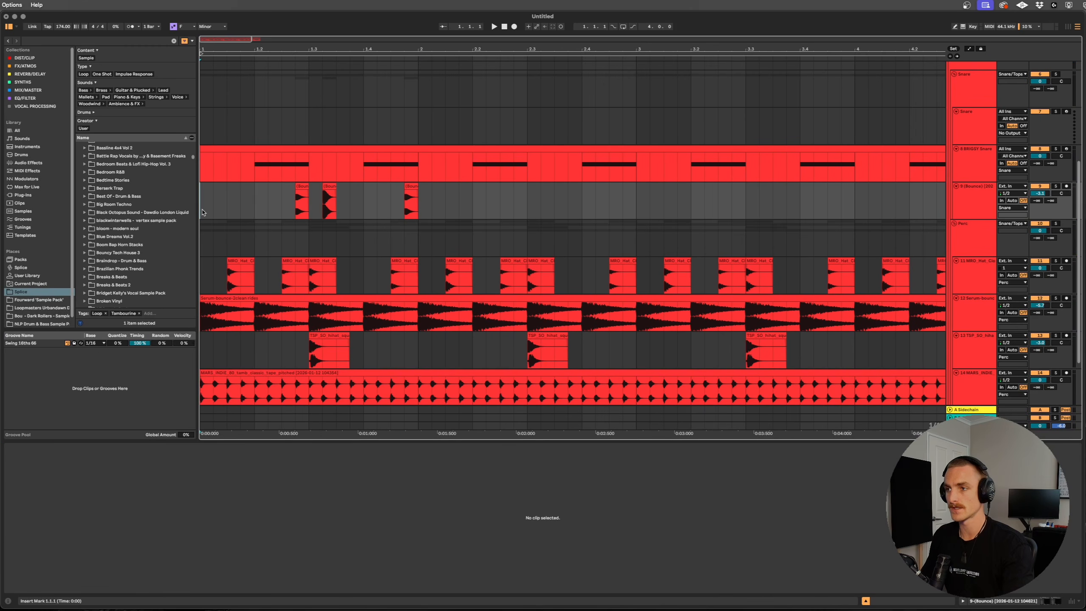
key(space)
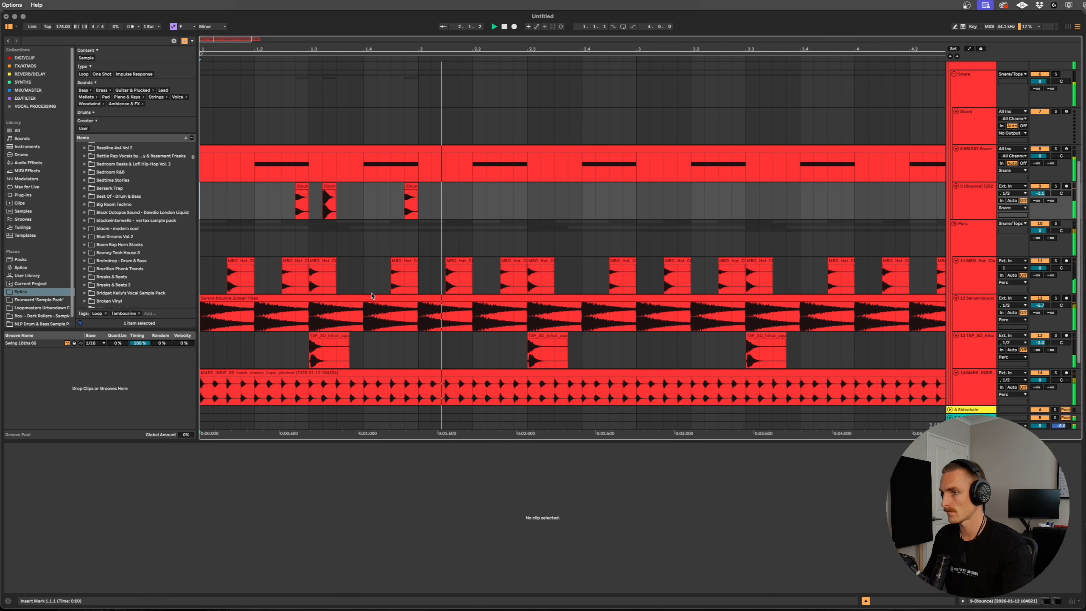
key(space)
Duplicate the first bar of ghost snares three times to fill all four bars and play the beat from 1.1.1
key(minus)
click(310, 210)
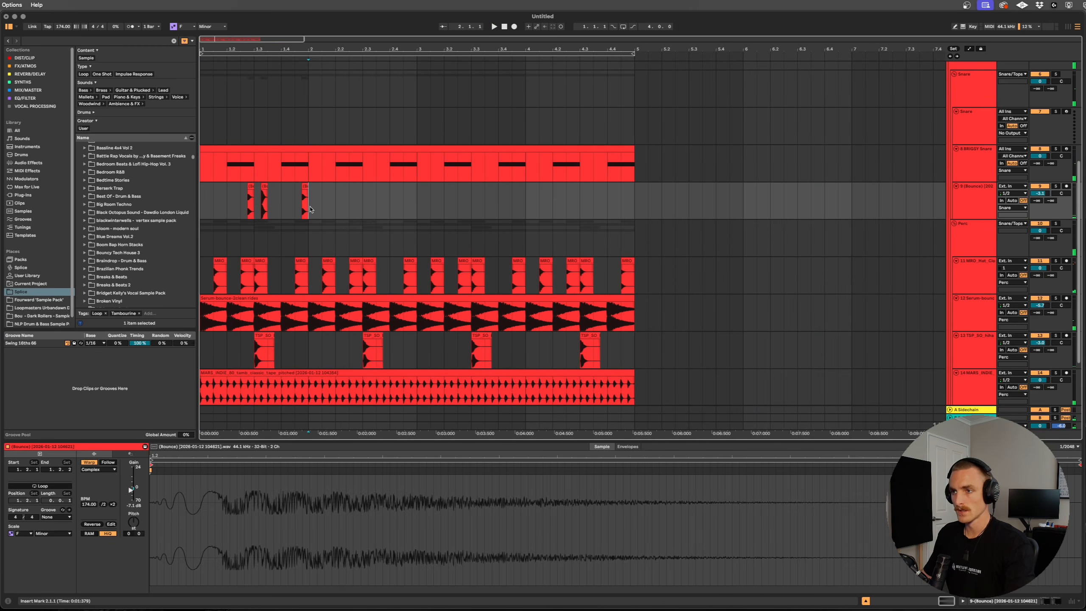
drag(310, 210, 201, 208)
key(super+d)
key(super+d)
key(super+d)
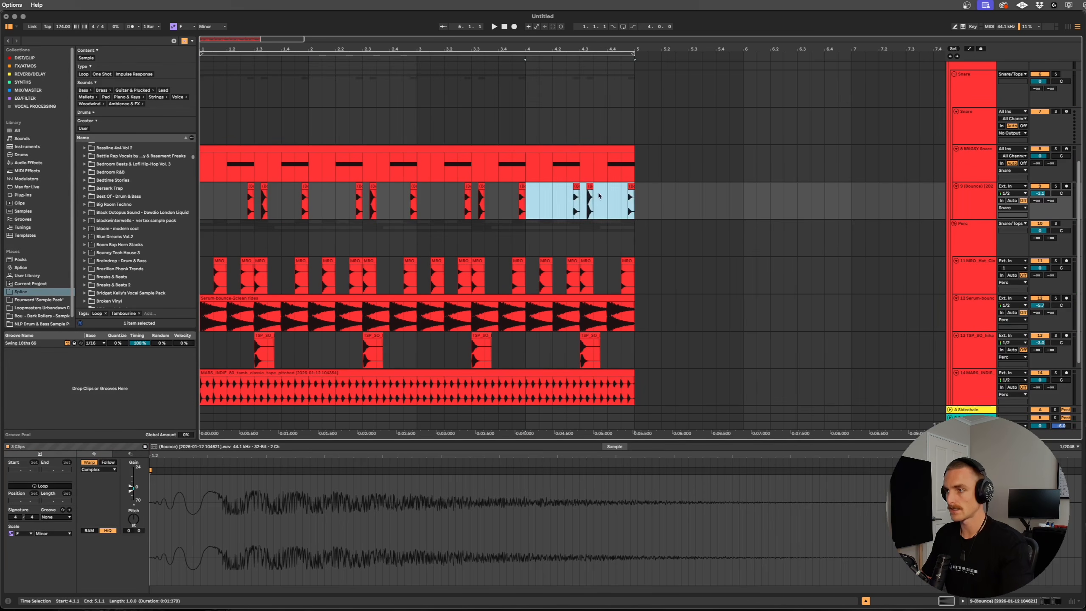
click(203, 192)
key(space)
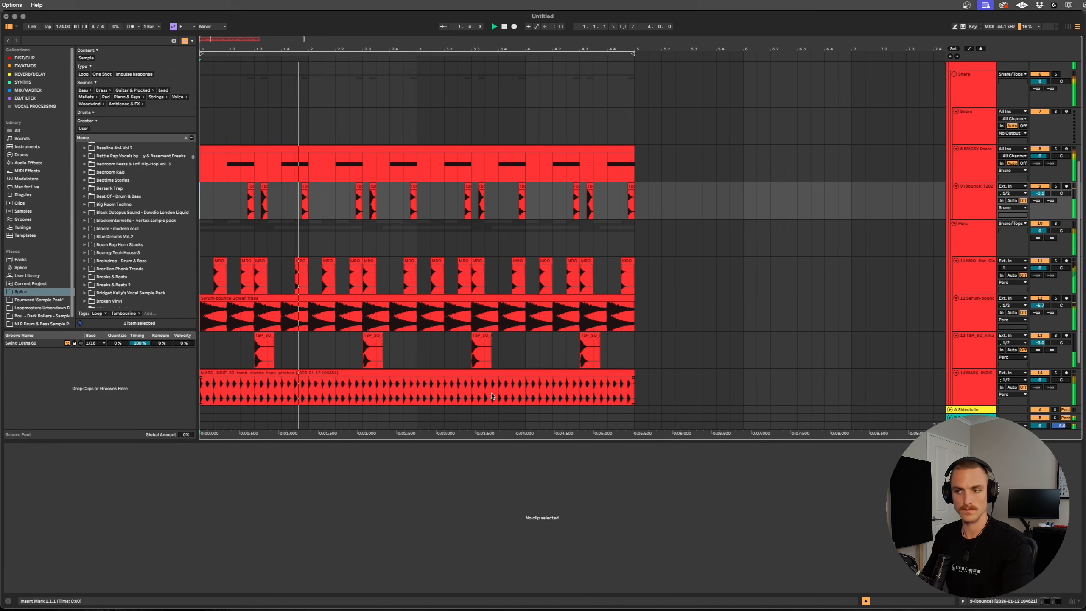
Open the Perc group's device chain and show the RM Sidechain view in both Borrasca Sidechainer 3 devices
click(975, 242)
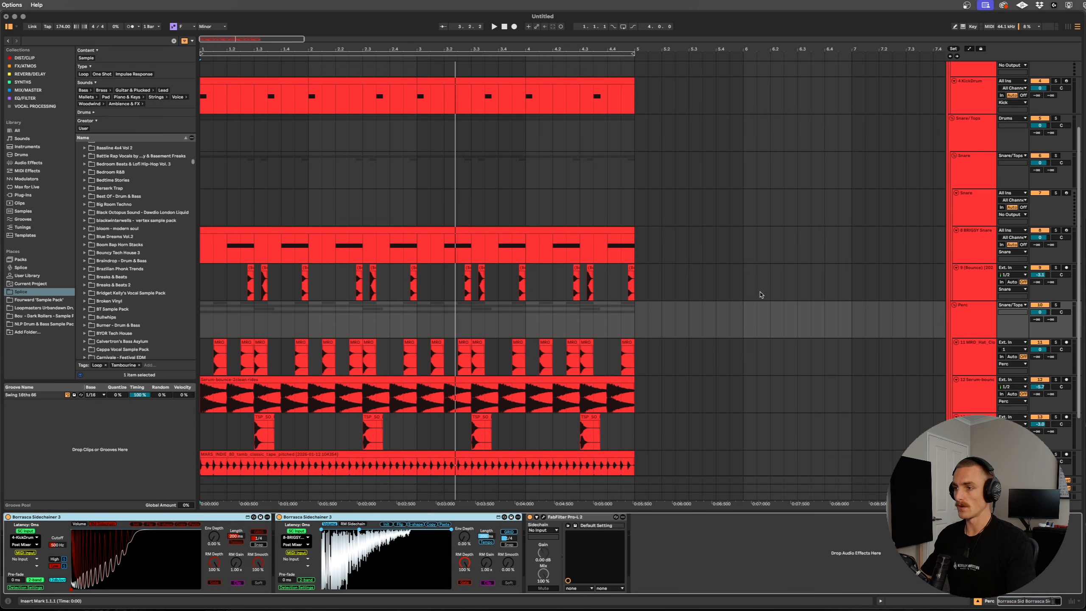
scroll(759, 297, down, 1)
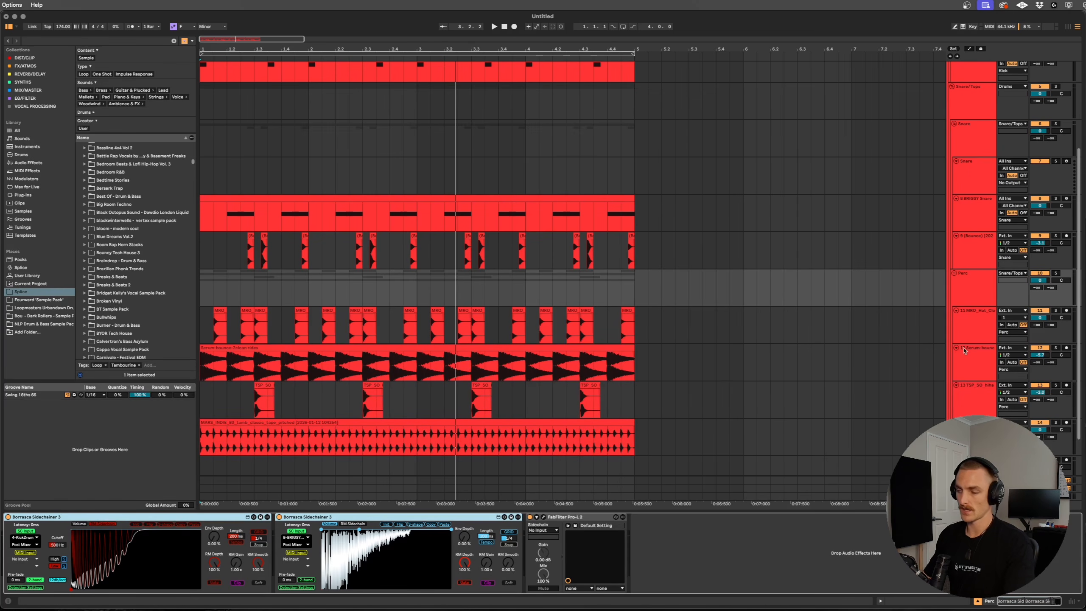
click(204, 293)
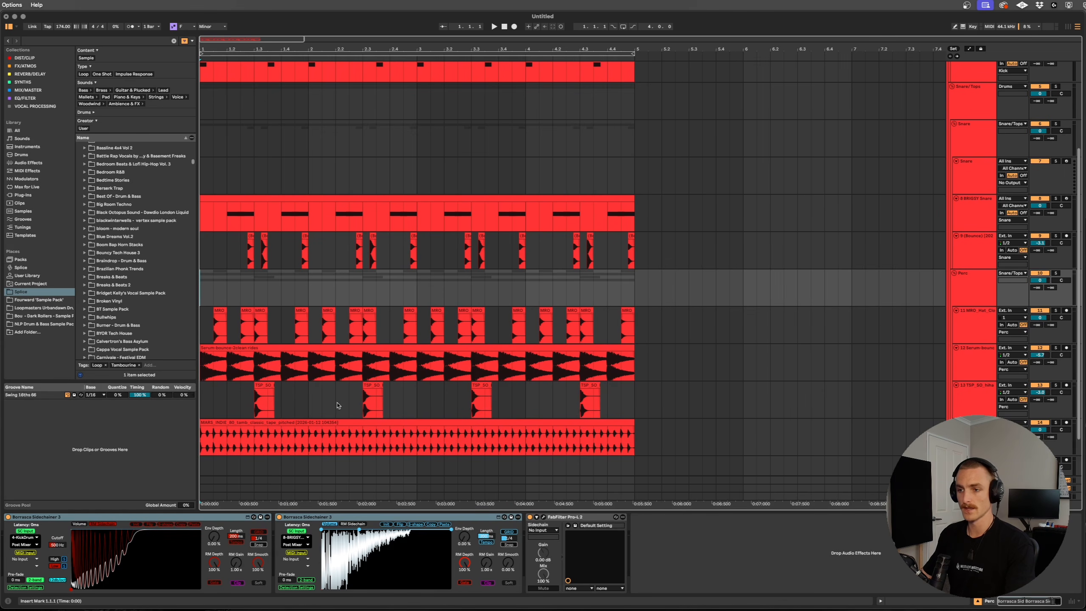
click(952, 298)
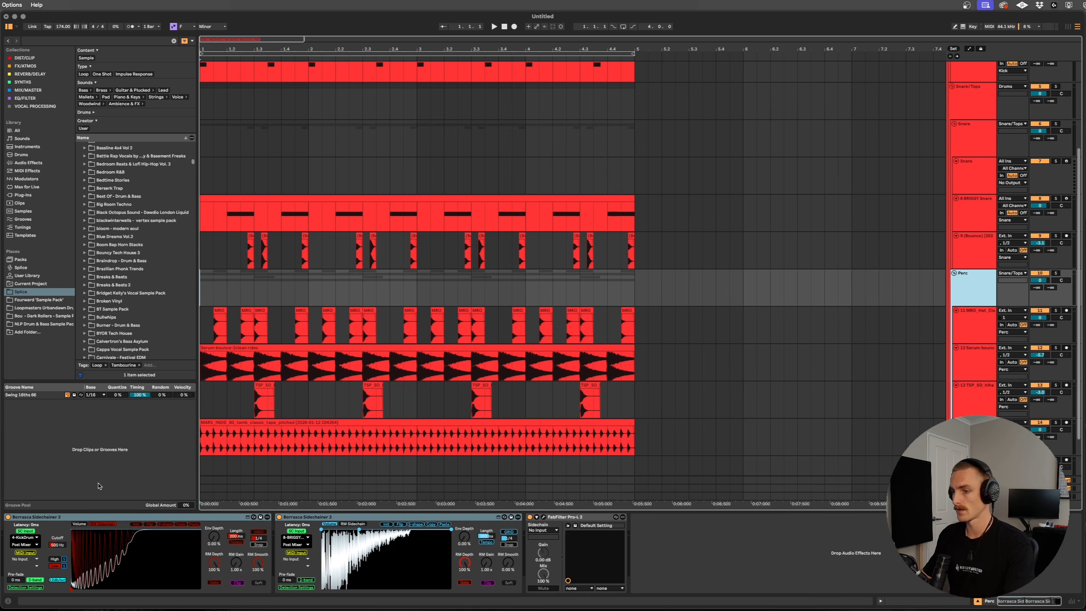
click(102, 525)
click(347, 525)
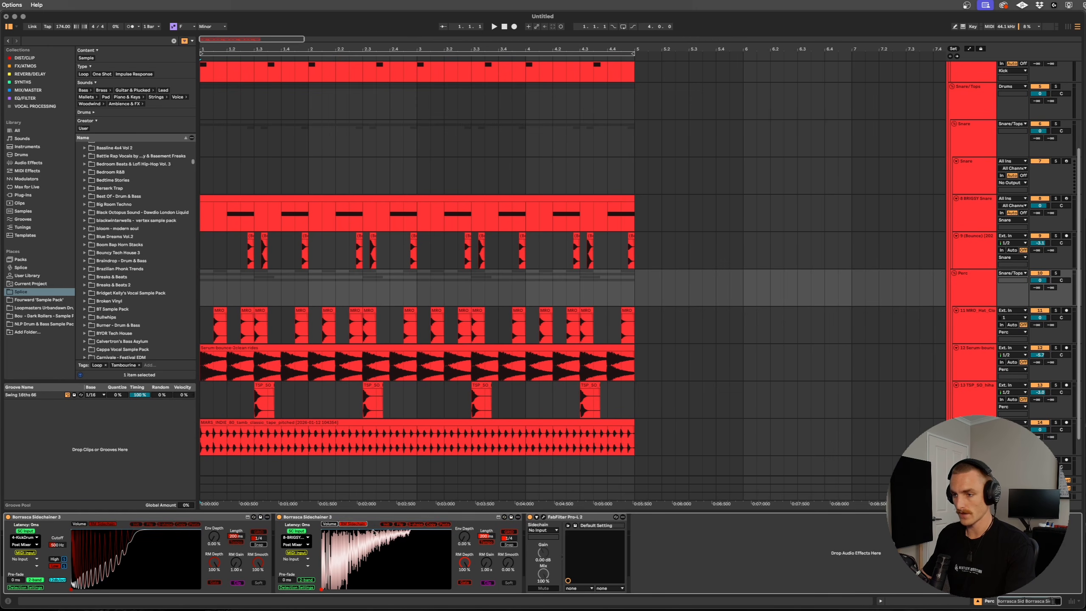
Examine the kick-triggered and snare-triggered Borrasca Sidechainer 3 devices on Perc and their RM Sidechain curves
click(323, 518)
click(200, 517)
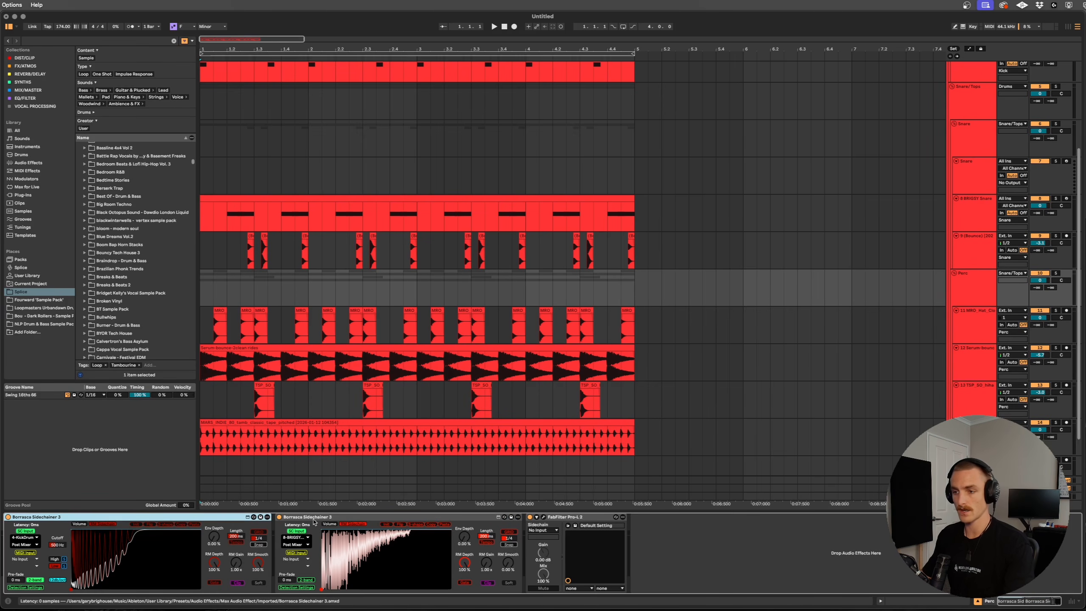
click(313, 520)
click(197, 519)
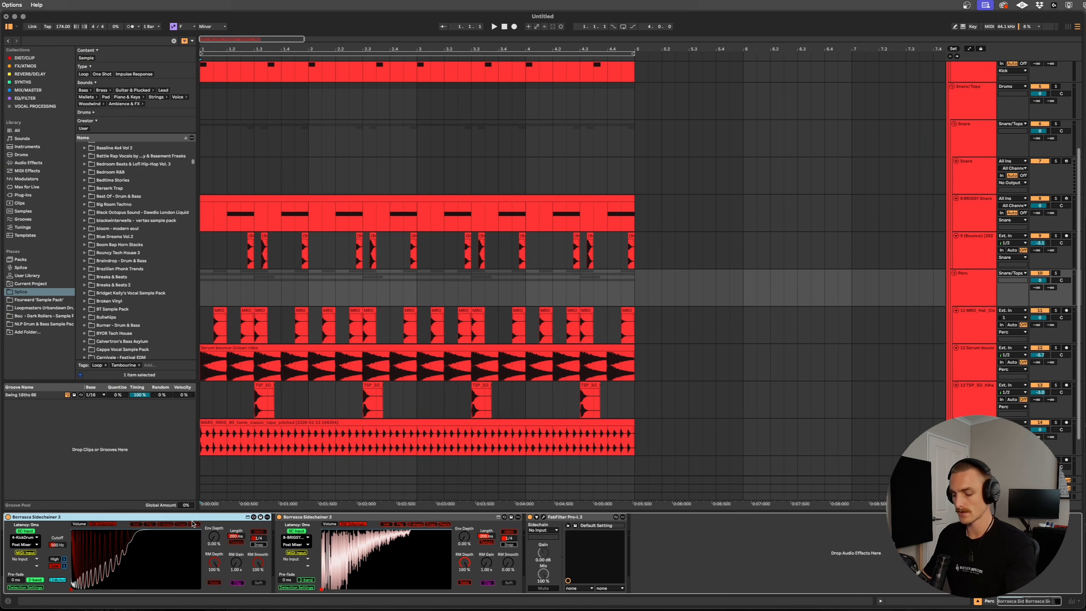
click(112, 523)
click(359, 524)
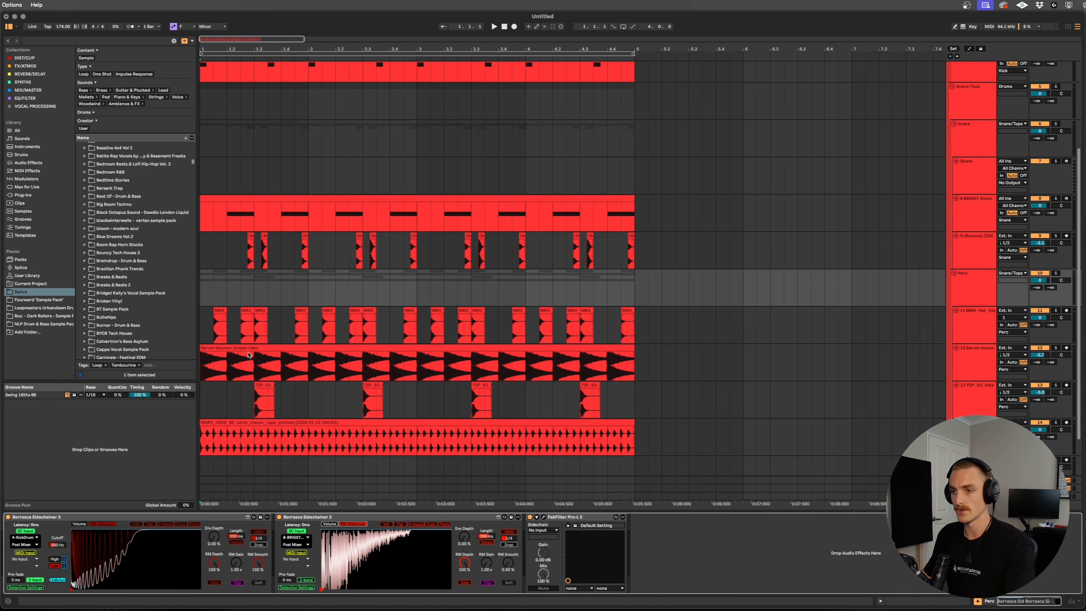
Bypass both sidechainers on Perc, play the beat from 1.1.1, and reactivate each one to compare the sound
click(205, 298)
click(279, 517)
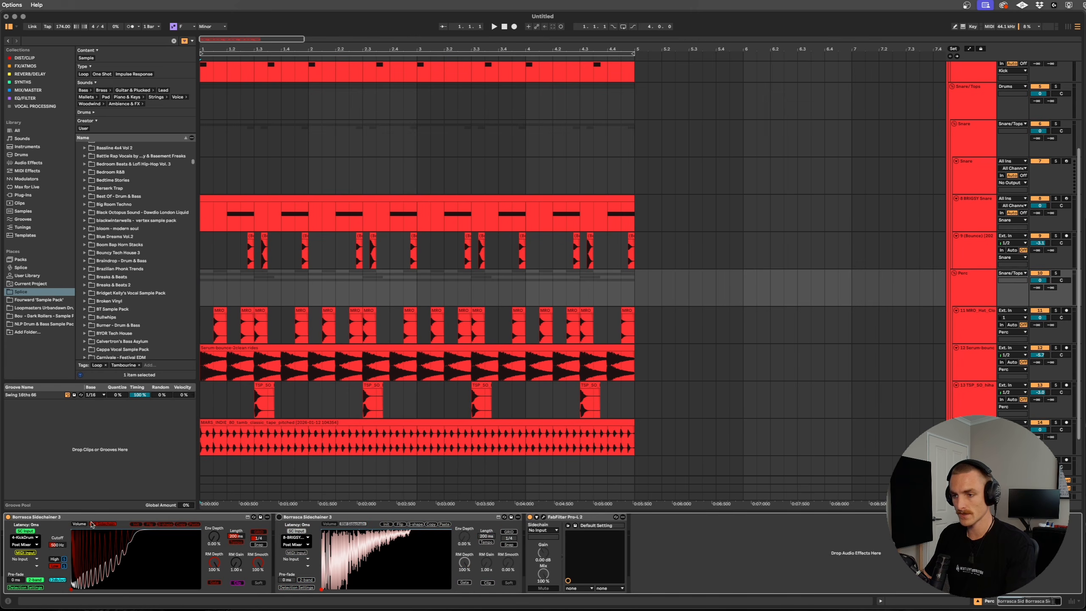
click(8, 516)
key(space)
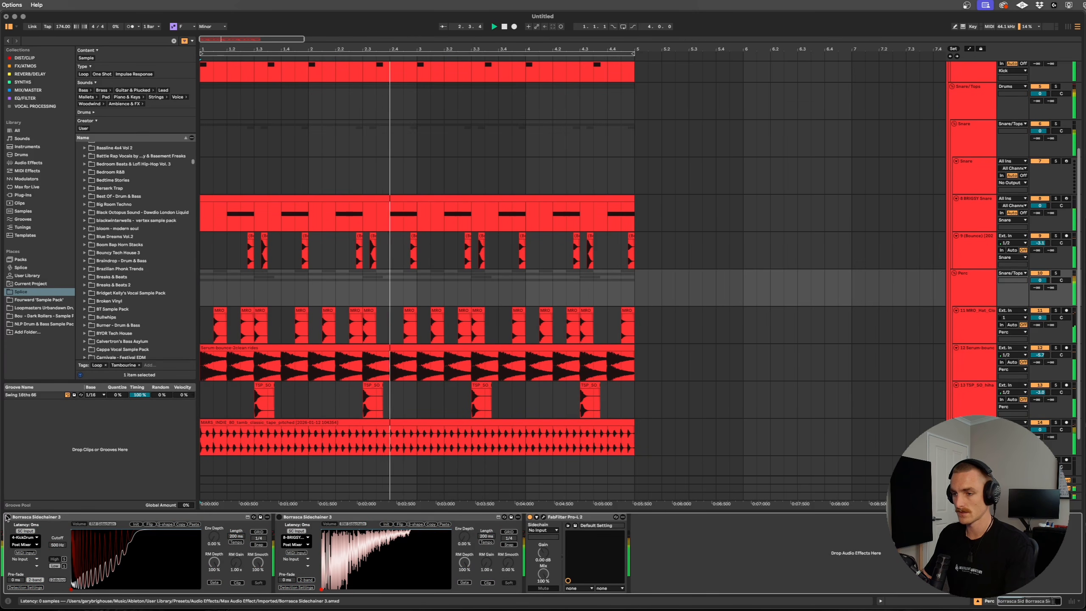
click(8, 517)
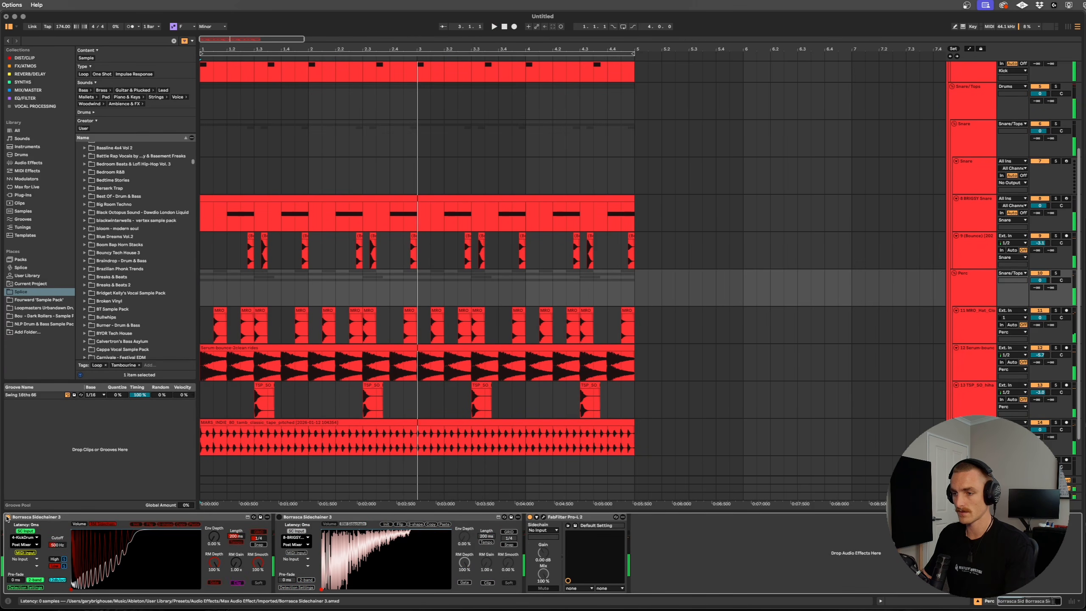
click(280, 517)
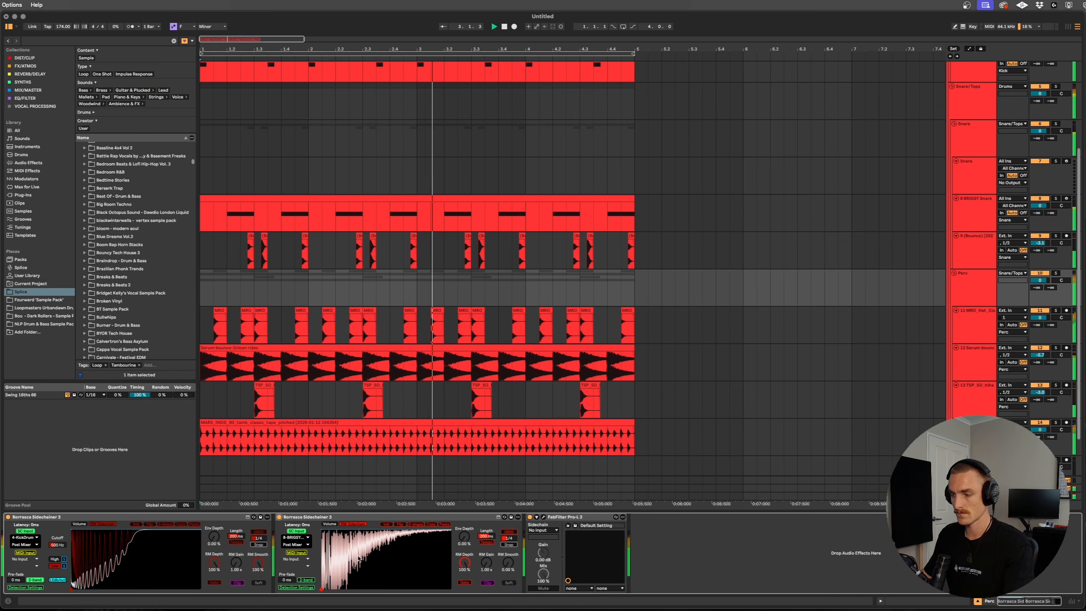
Group the two Borrasca Sidechainer 3 devices on Perc into one audio effect rack
click(239, 517)
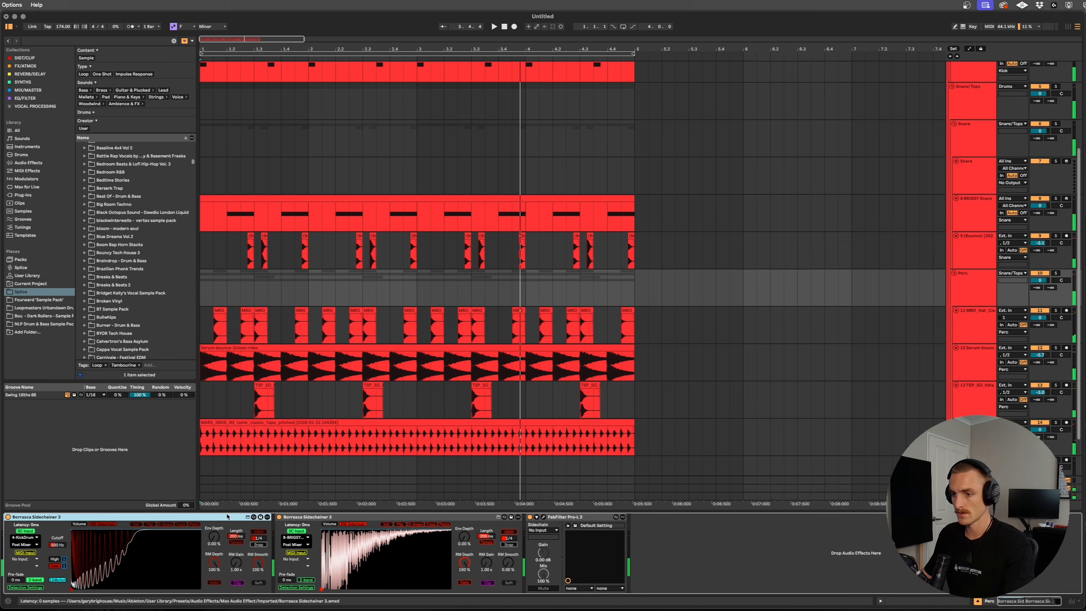
shift+click(292, 516)
key(super+g)
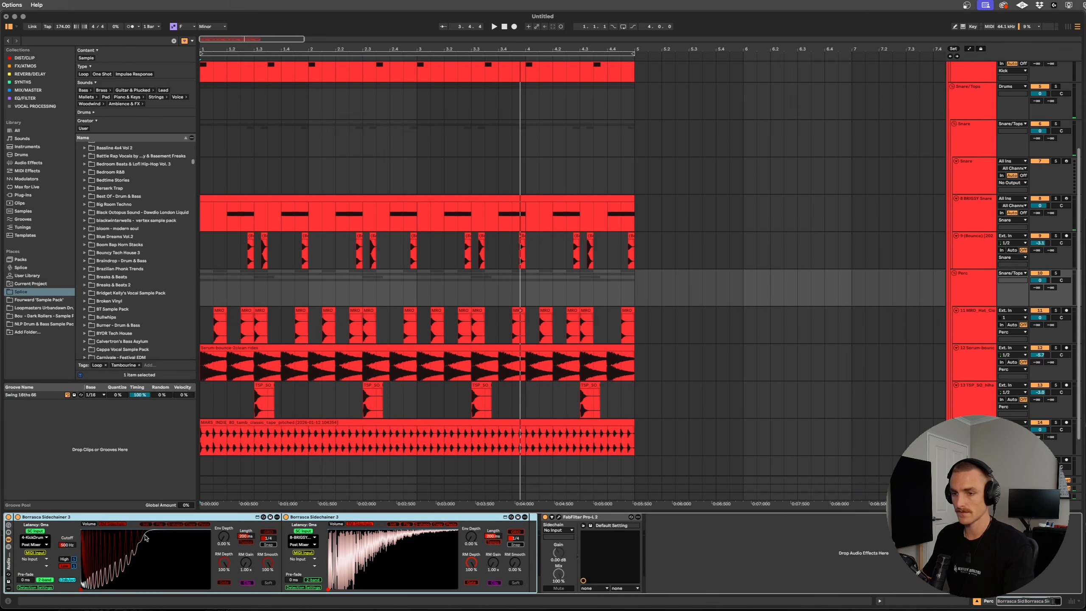
Play the beat while switching the sidechain rack off and on again to compare both versions
key(space)
click(8, 517)
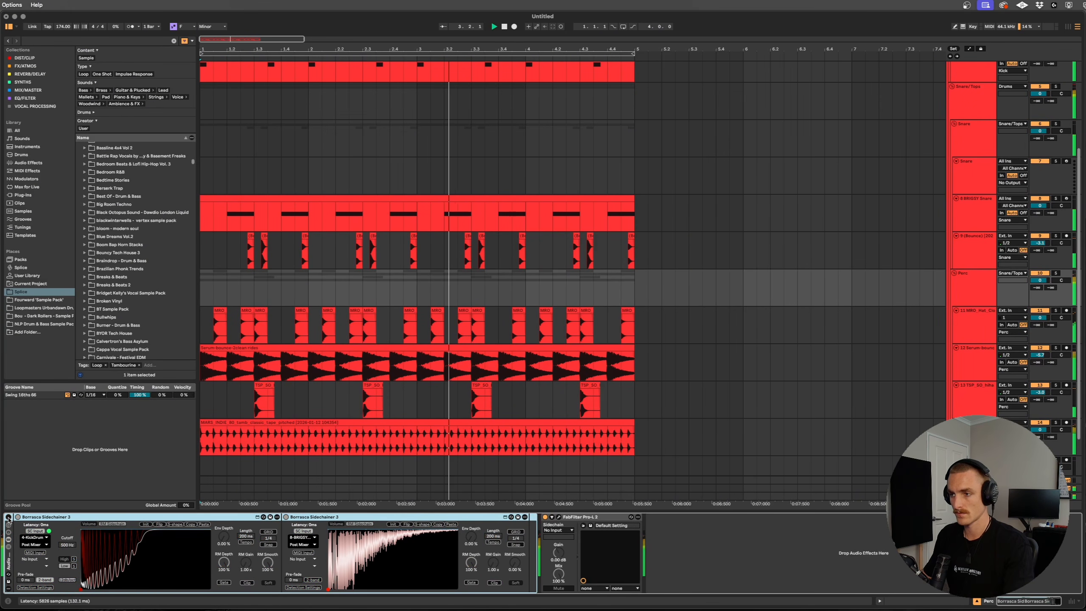
click(8, 518)
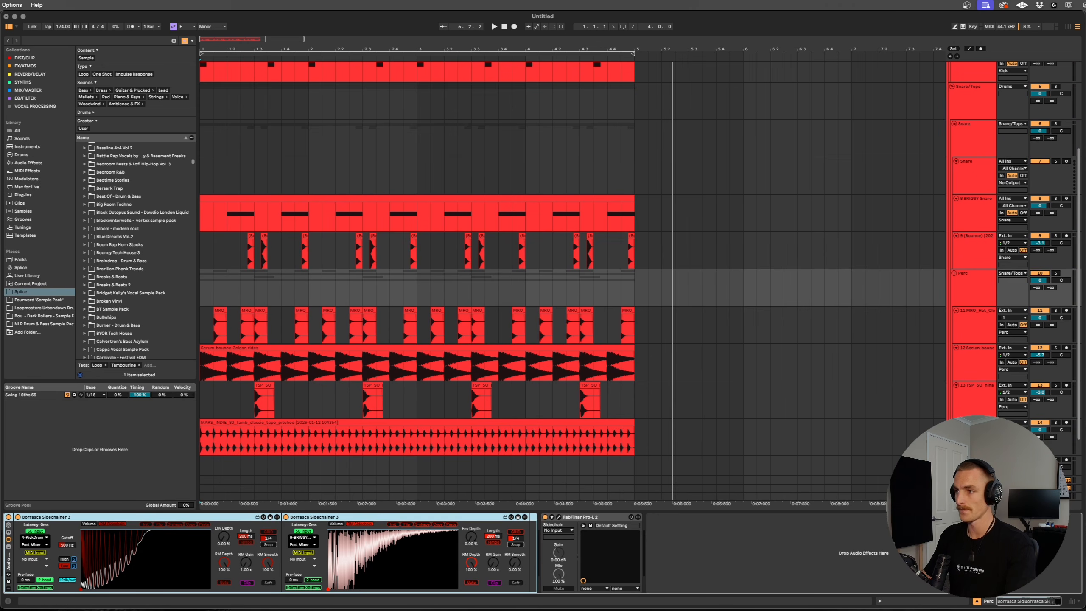
Open the VISION 4X analyzer on the Main track and place its window over the arrangement
click(972, 497)
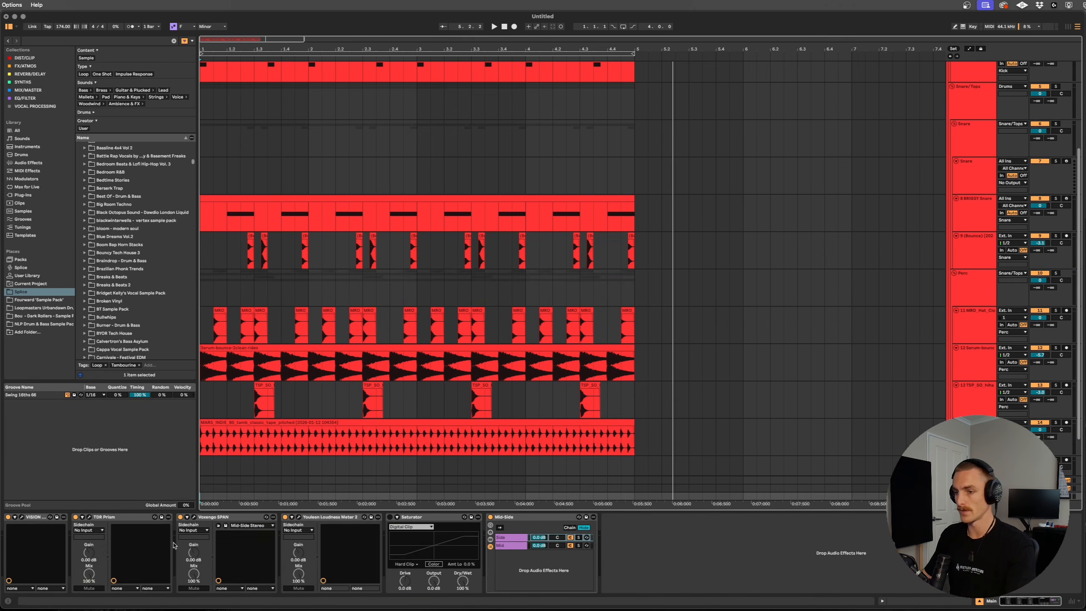
click(22, 518)
drag(716, 17, 361, 190)
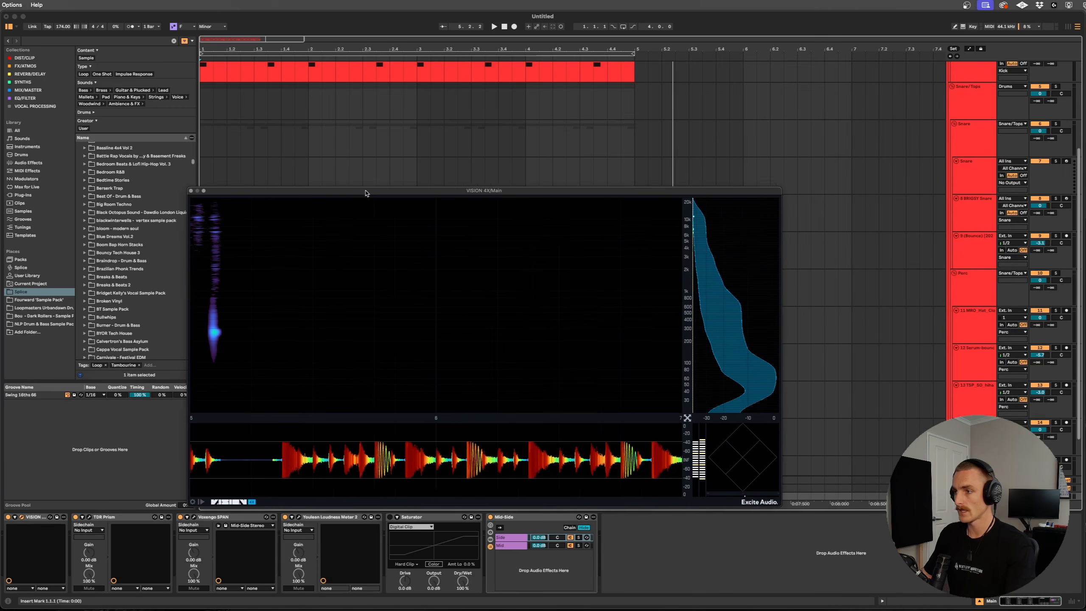
drag(491, 189, 350, 49)
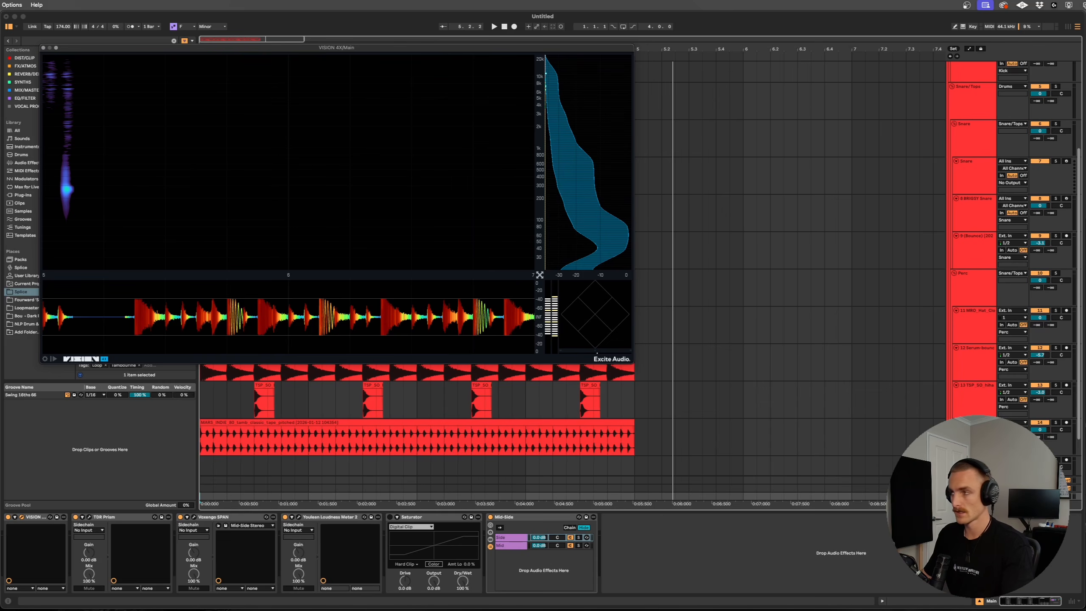
Bypass the Perc group's sidechain rack and play the beat from 1.1.1 with the VISION 4X analyzer open
scroll(982, 239, up, 5)
scroll(982, 239, up, 3)
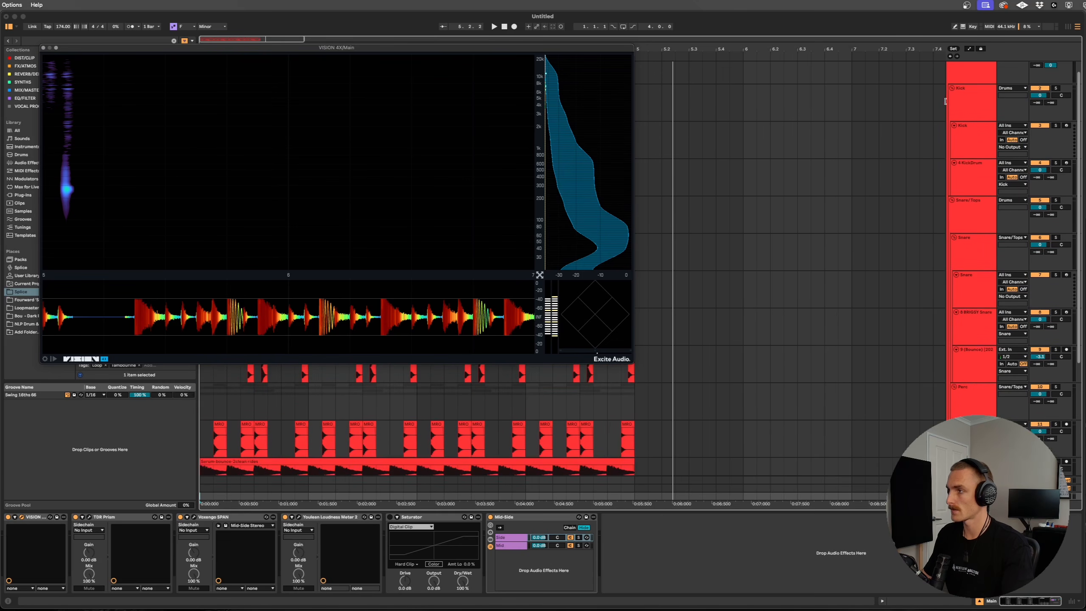
click(967, 81)
scroll(992, 279, down, 2)
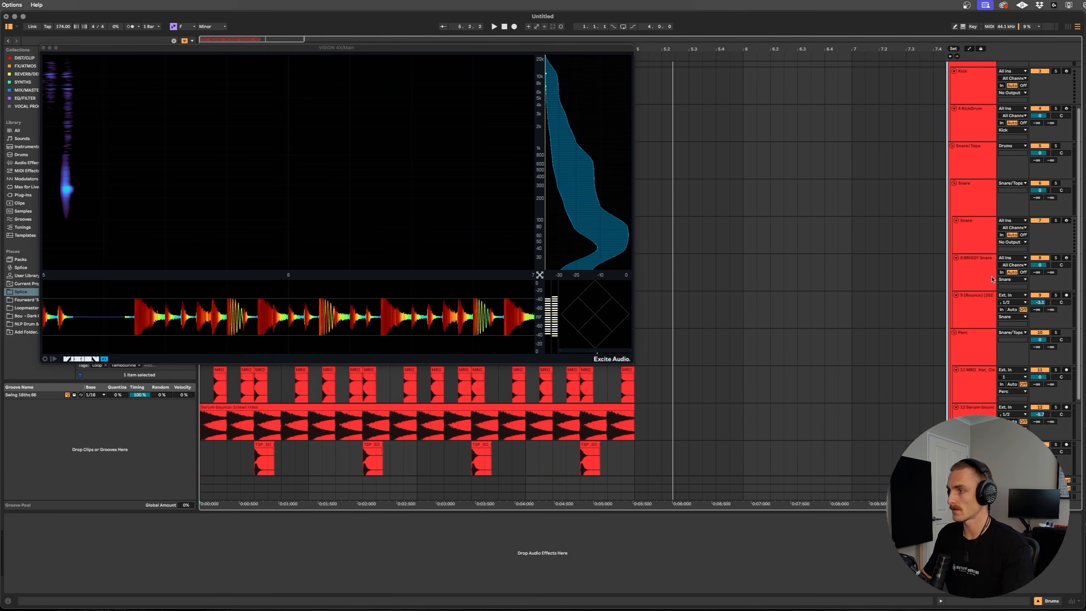
click(965, 355)
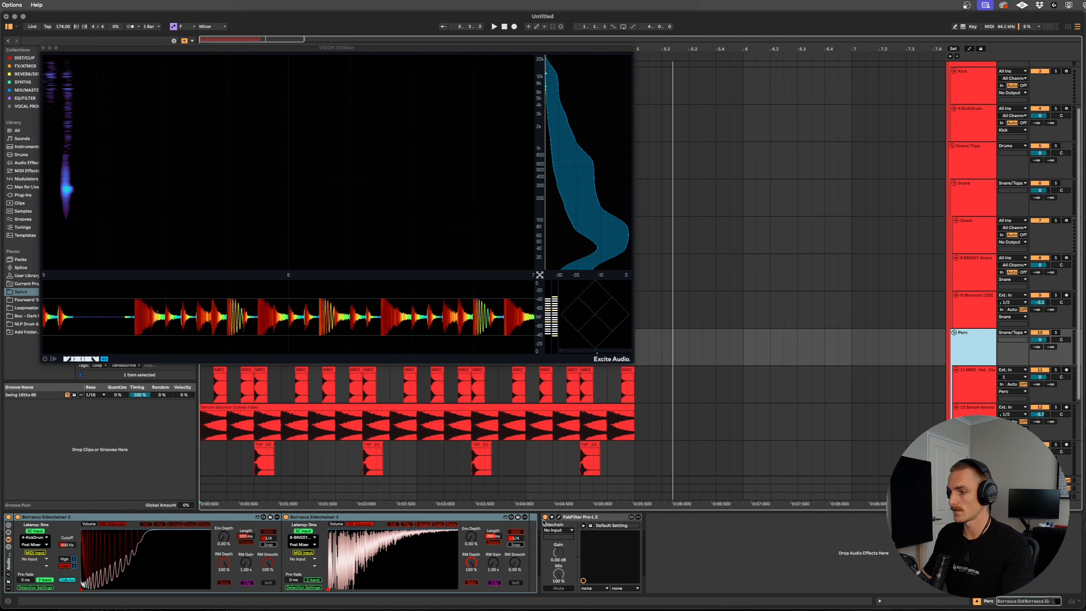
alt+click(544, 517)
scroll(919, 286, up, 2)
key(space)
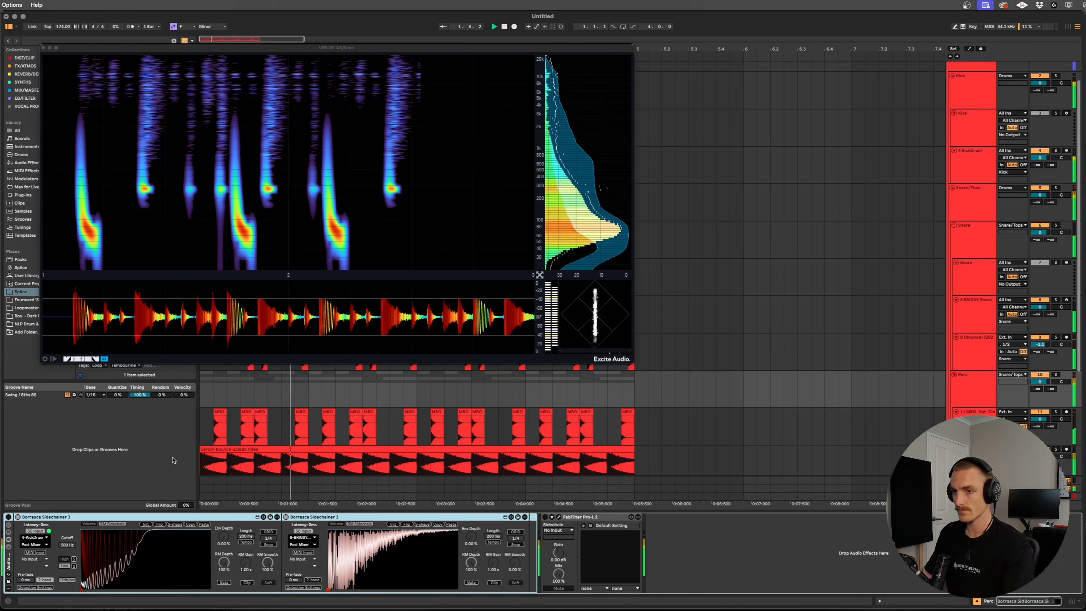
Examine the start of the kick at 1.1.3 in the VISION 4X waveform with the sidechain bypassed
drag(323, 48, 616, 42)
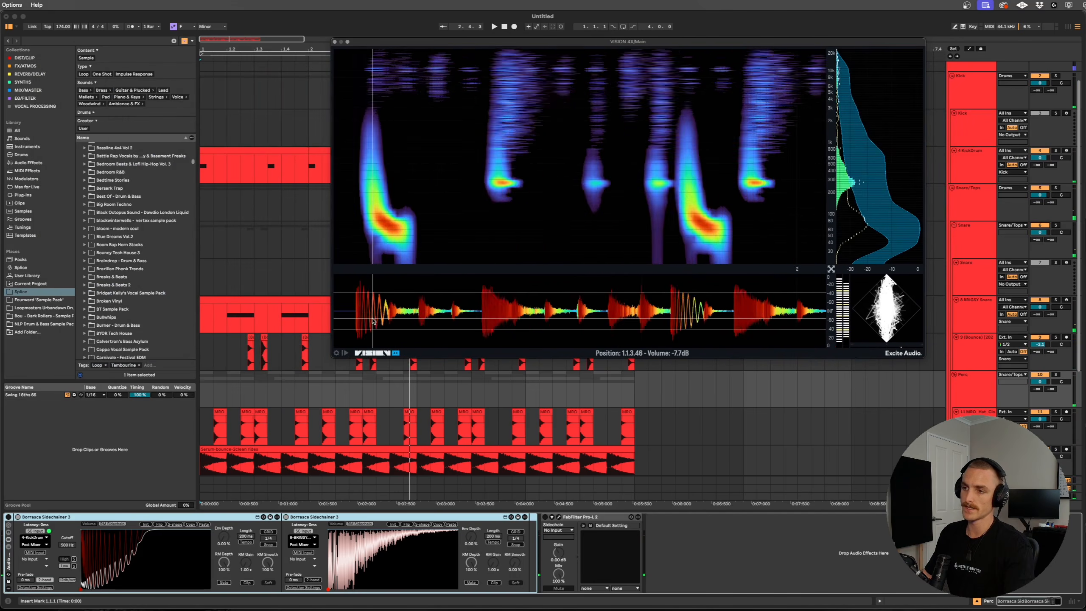
scroll(373, 320, up, 4)
drag(367, 320, 442, 320)
scroll(421, 321, up, 4)
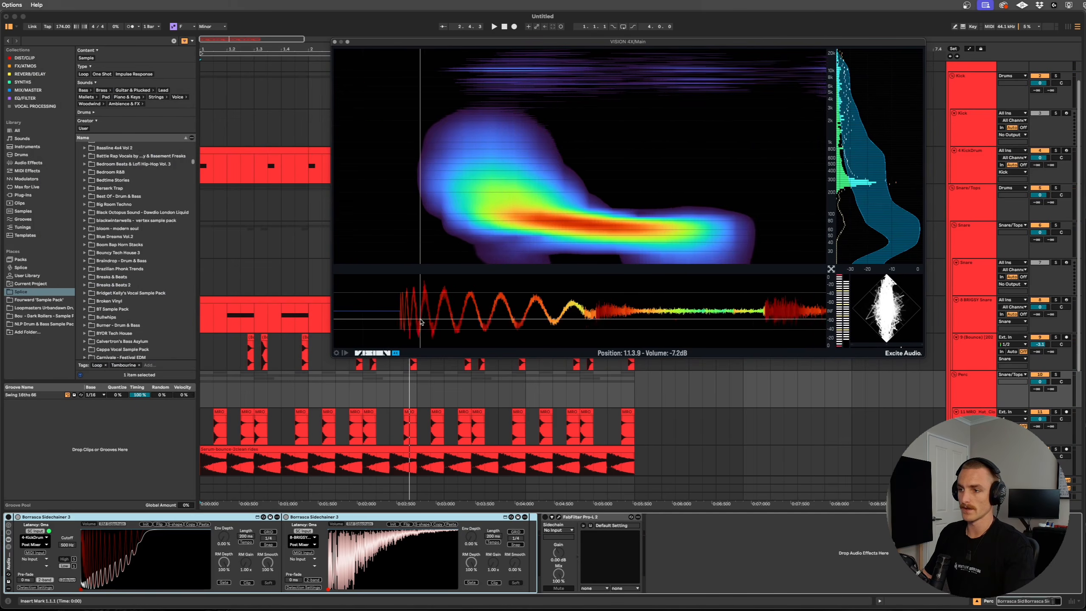
scroll(421, 320, down, 8)
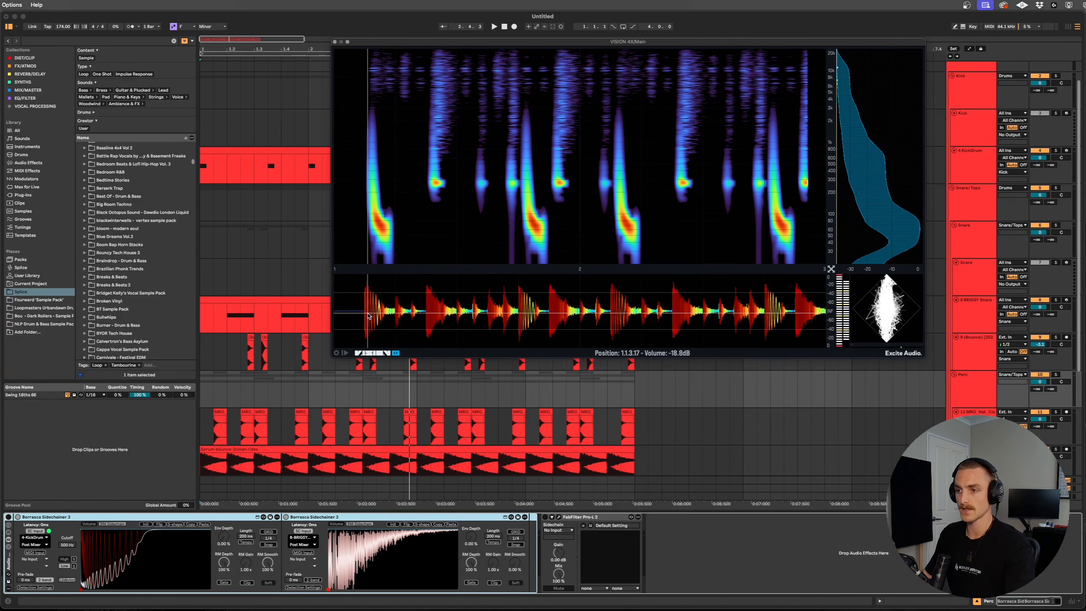
Reactivate the Perc group's sidechain rack and play the beat from 1.1.1 to capture it in VISION 4X
click(970, 378)
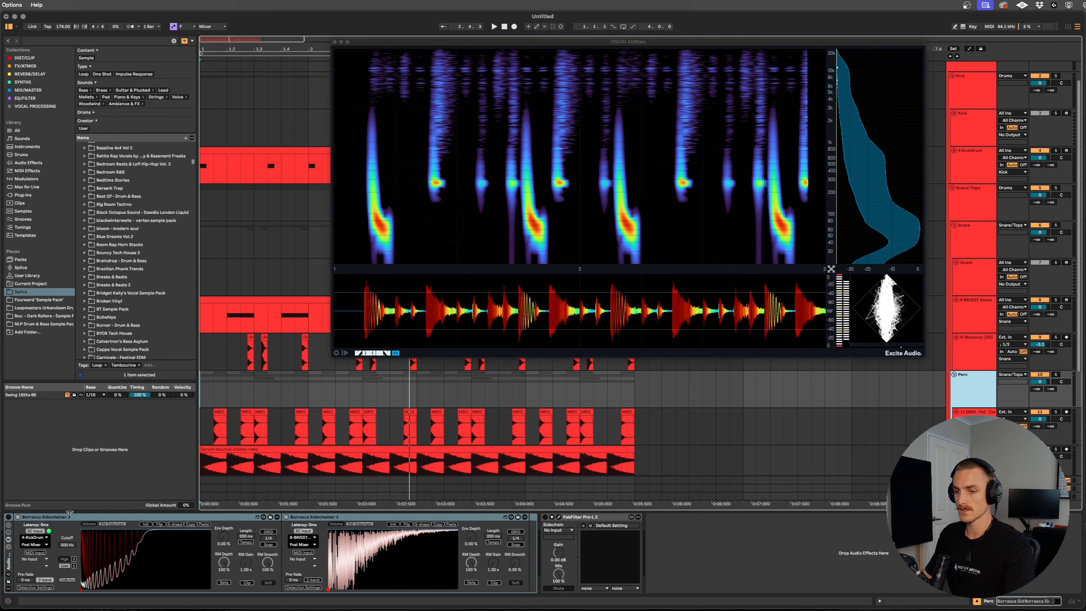
click(7, 518)
key(space)
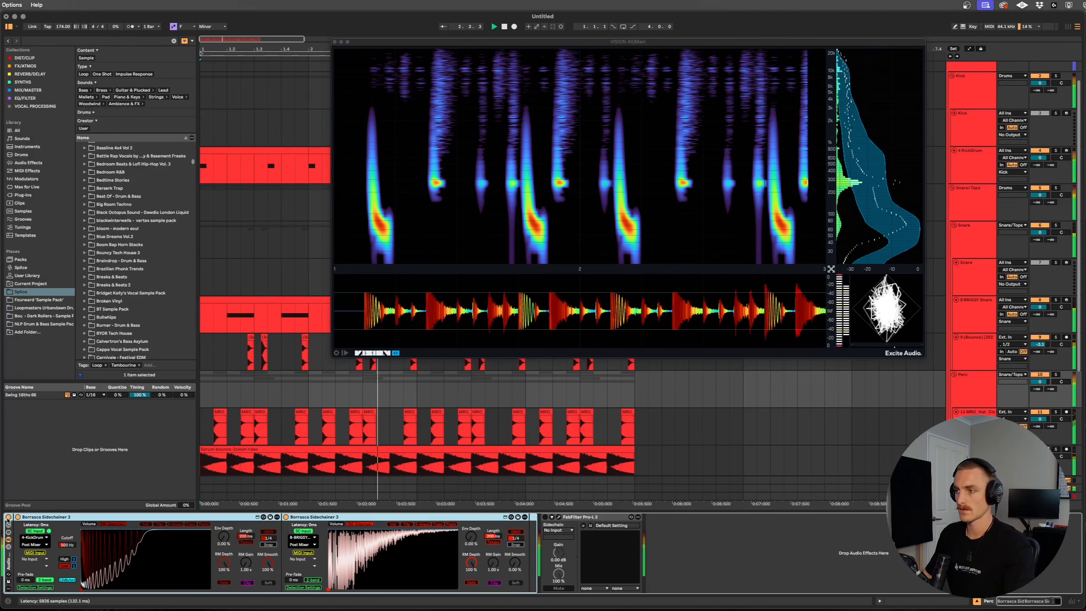
key(space)
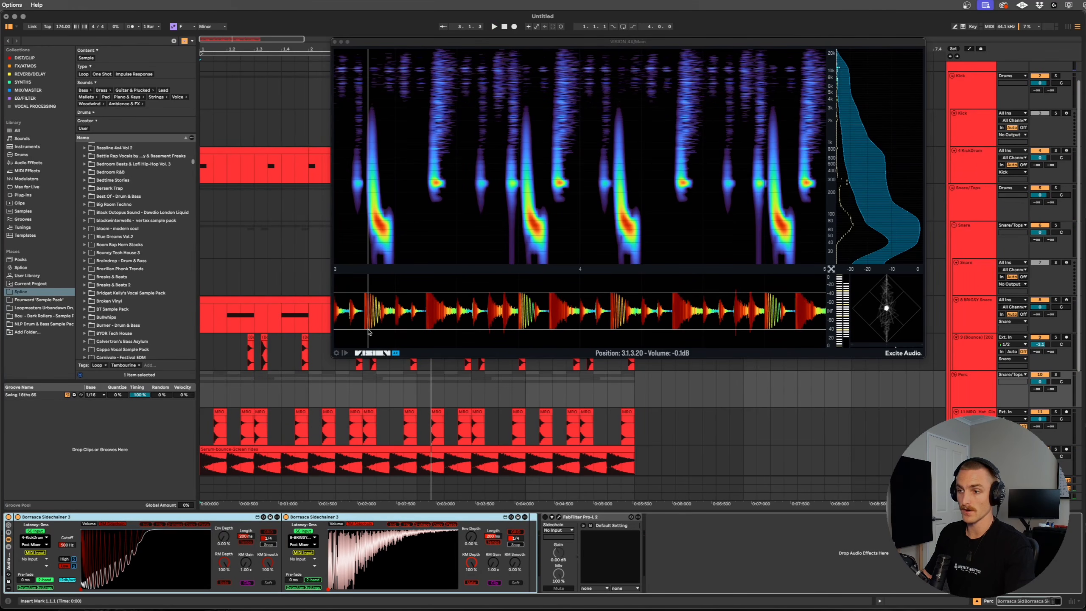
Examine the sidechained kick at 3.1.3 and snare at 3.2.3 in the VISION 4X waveform, then close the analyzer
scroll(370, 299, up, 5)
scroll(368, 297, up, 2)
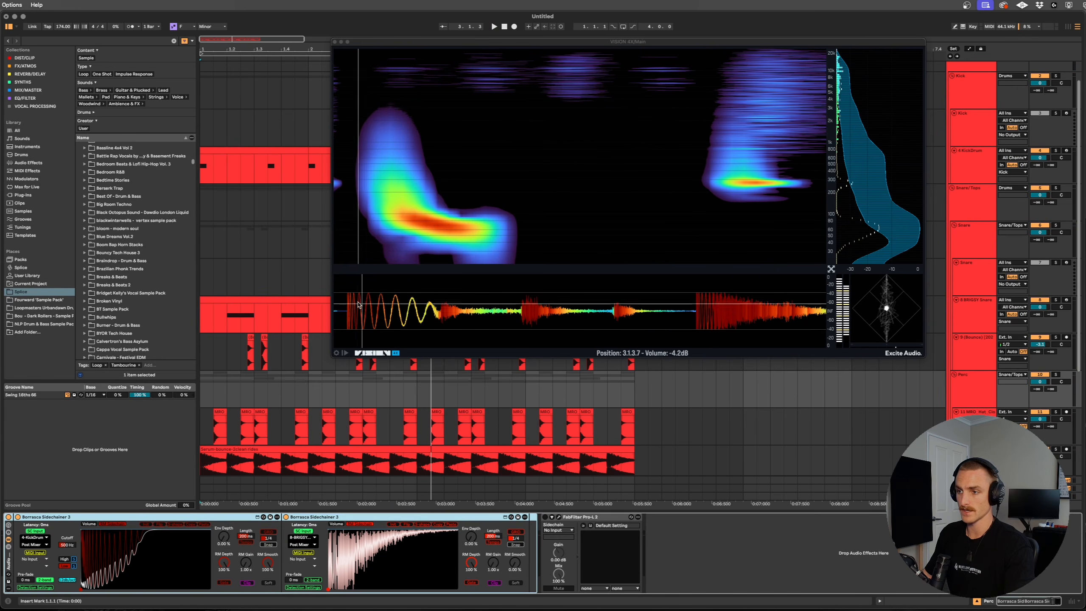
scroll(524, 318, down, 6)
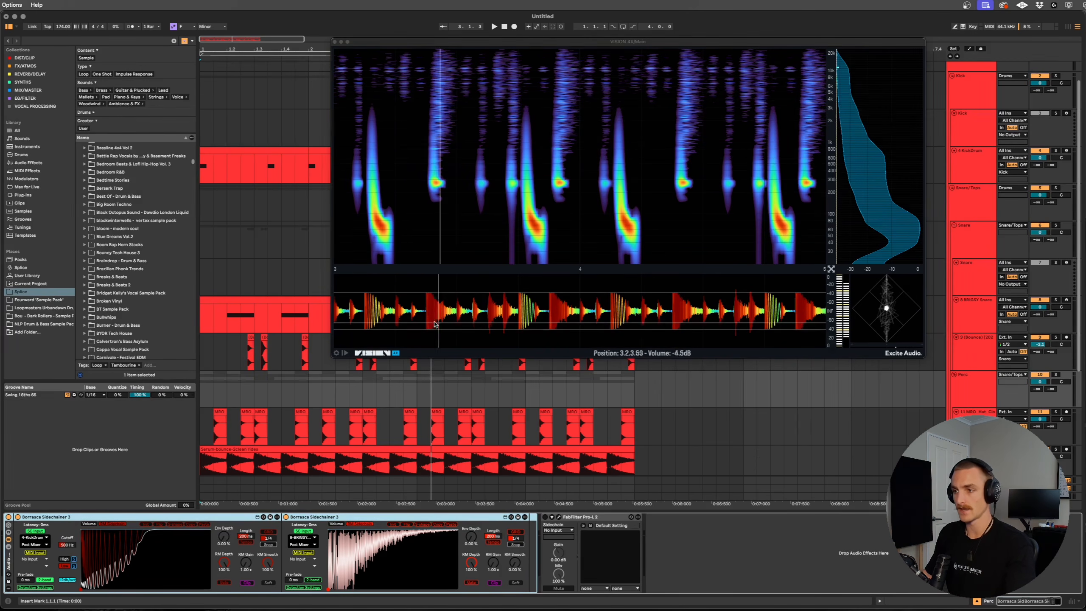
scroll(427, 317, up, 4)
scroll(424, 318, down, 2)
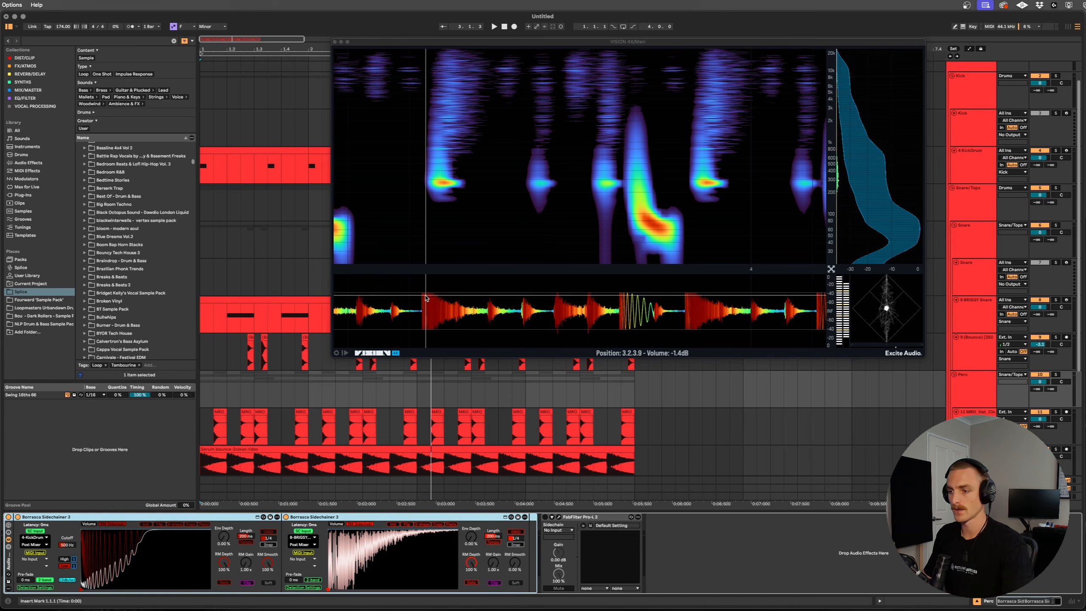
click(335, 42)
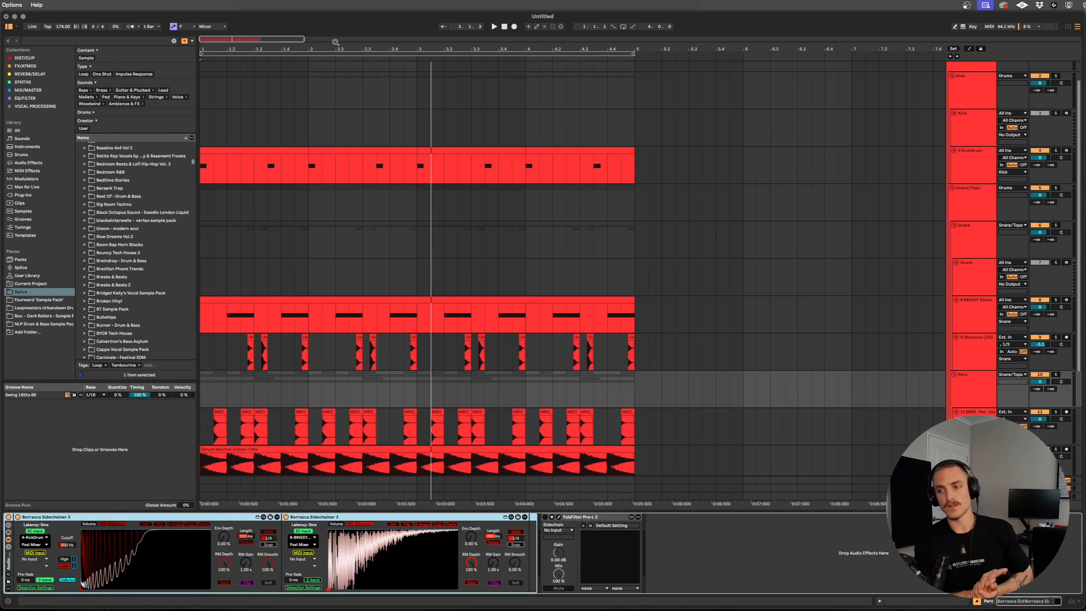